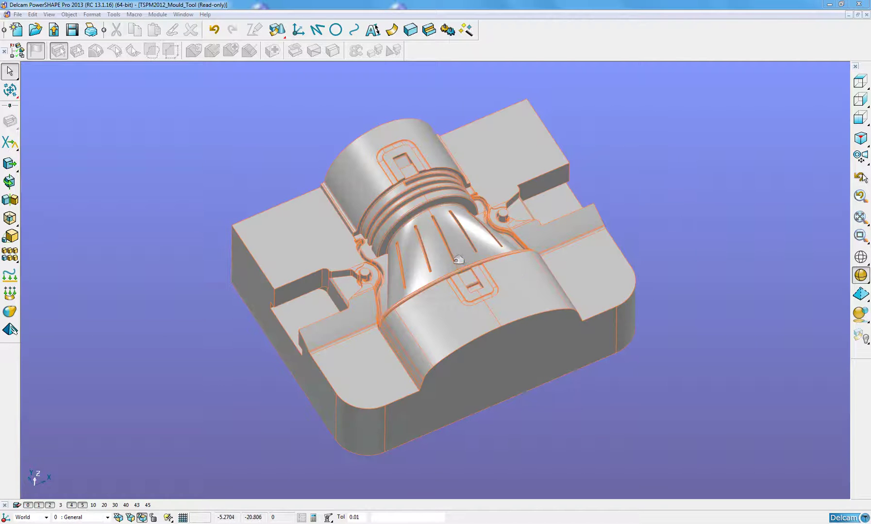
# - Select the features of the five narrow rib slots on the conical section of the mould solid
pyautogui.click(867, 77)
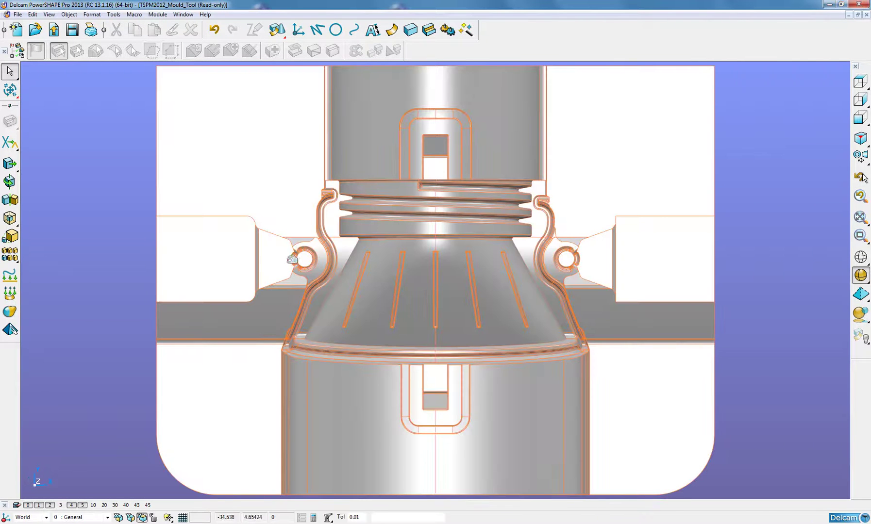
pyautogui.scroll(5, 458, 322)
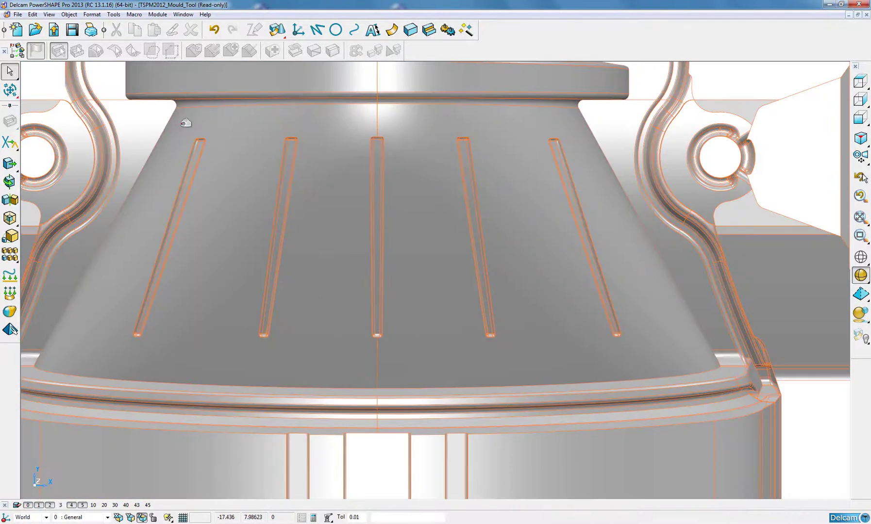
pyautogui.click(185, 123)
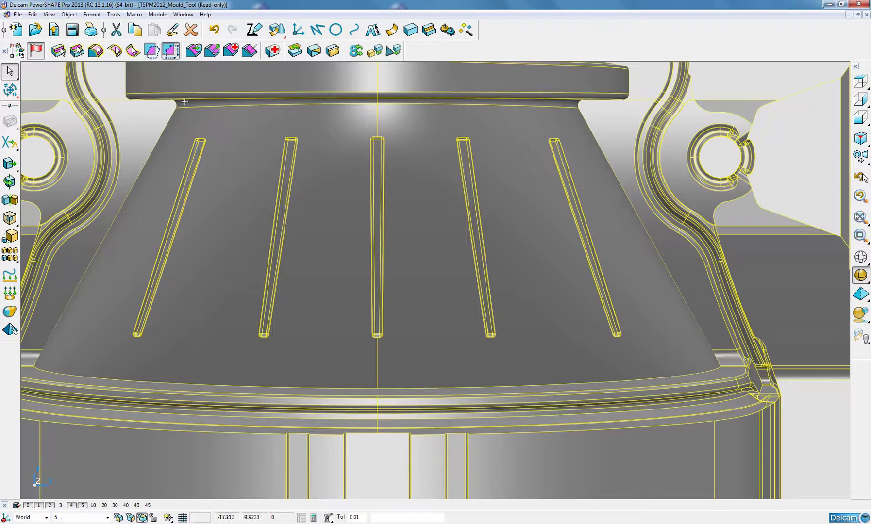
pyautogui.moveTo(186, 121)
pyautogui.mouseDown()
pyautogui.moveTo(106, 316)
pyautogui.moveTo(103, 352)
pyautogui.moveTo(651, 350)
pyautogui.moveTo(567, 118)
pyautogui.moveTo(185, 126)
pyautogui.mouseUp()
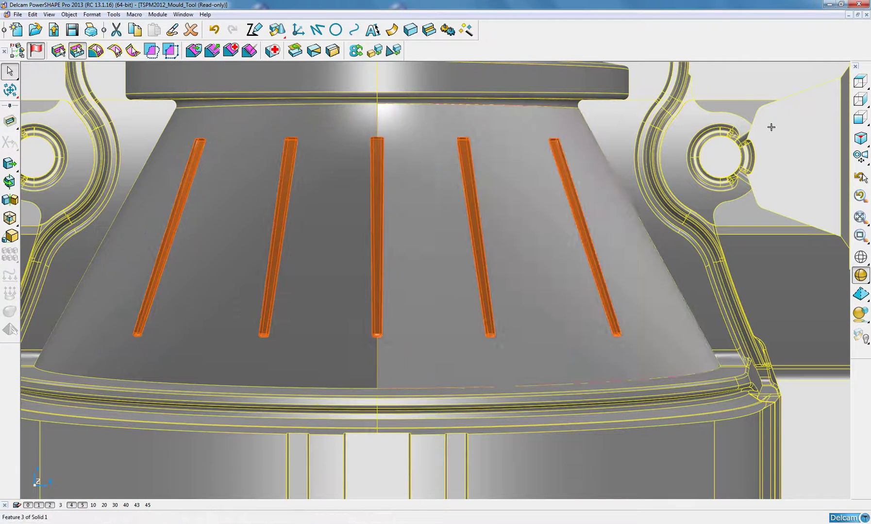
# - Create a boolean solid core from the selected rib slots, using Best Fit alignment and an oversize of 2
pyautogui.click(860, 138)
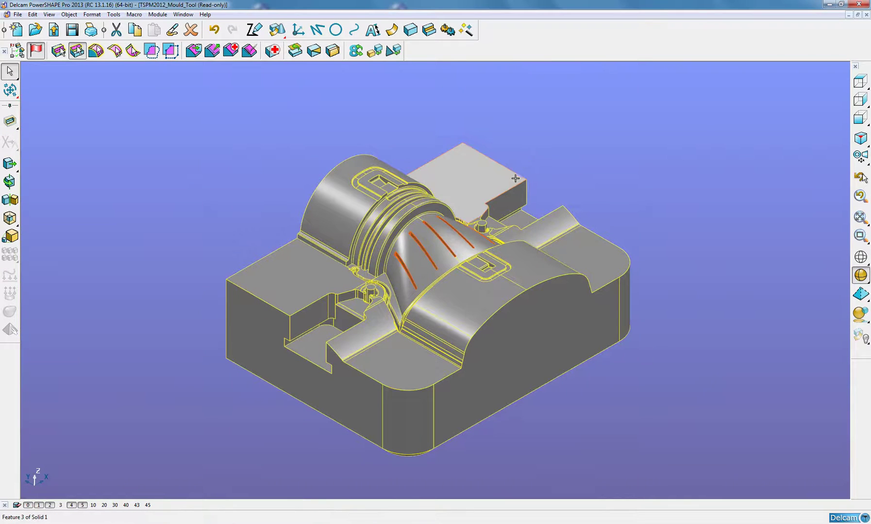
pyautogui.keyDown('ctrl'); pyautogui.keyDown('shift'); pyautogui.moveTo(351, 176); pyautogui.dragTo(515, 315, button='middle'); pyautogui.keyUp('shift'); pyautogui.keyUp('ctrl')
pyautogui.click(410, 30)
pyautogui.click(10, 201)
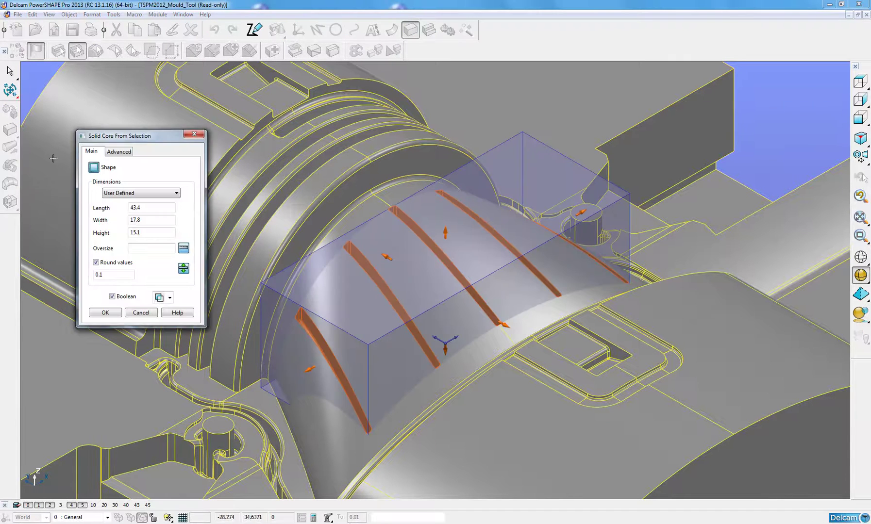
pyautogui.click(119, 151)
pyautogui.click(191, 167)
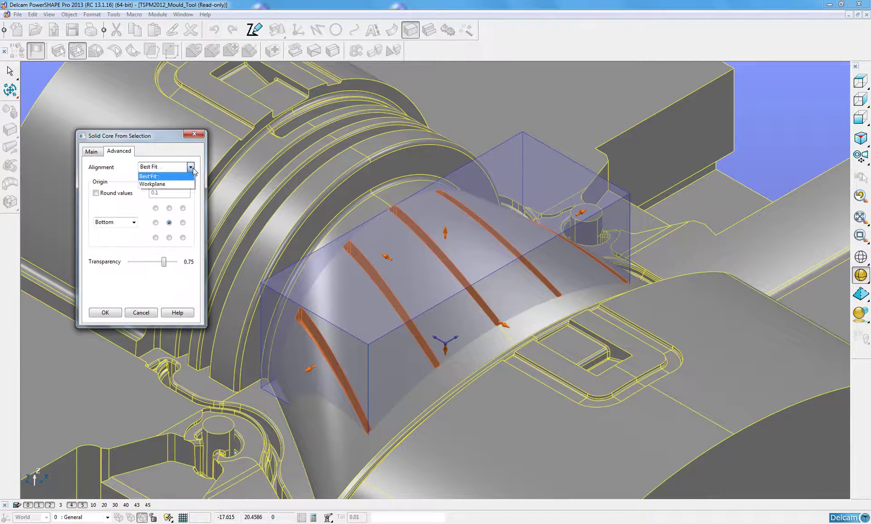
pyautogui.click(191, 168)
pyautogui.click(92, 152)
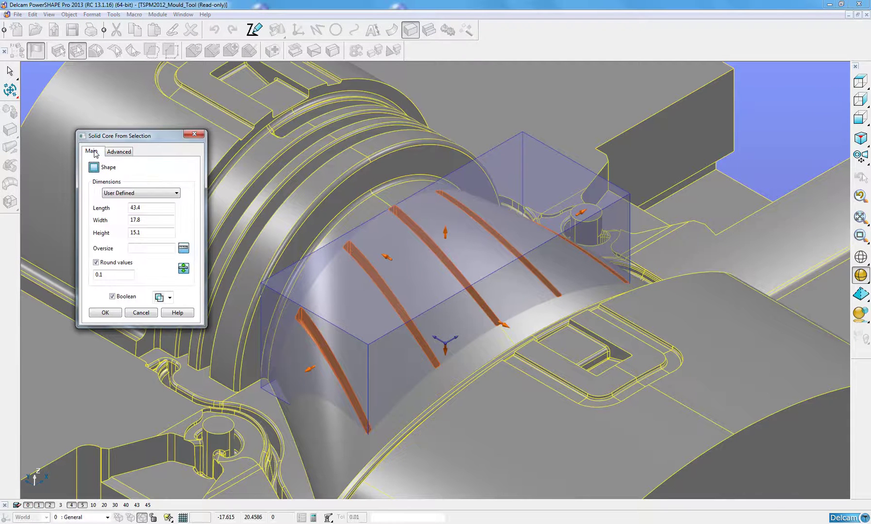
pyautogui.click(144, 246)
pyautogui.write('2')
pyautogui.click(159, 232)
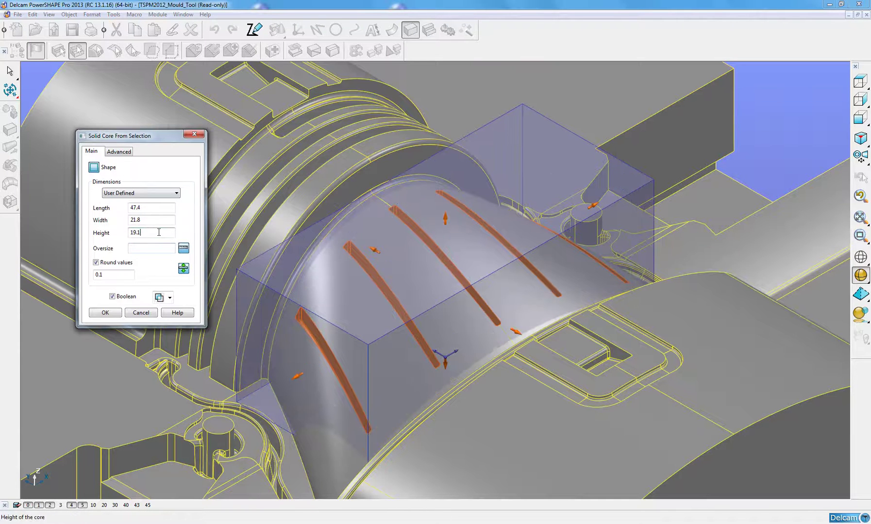
pyautogui.click(112, 313)
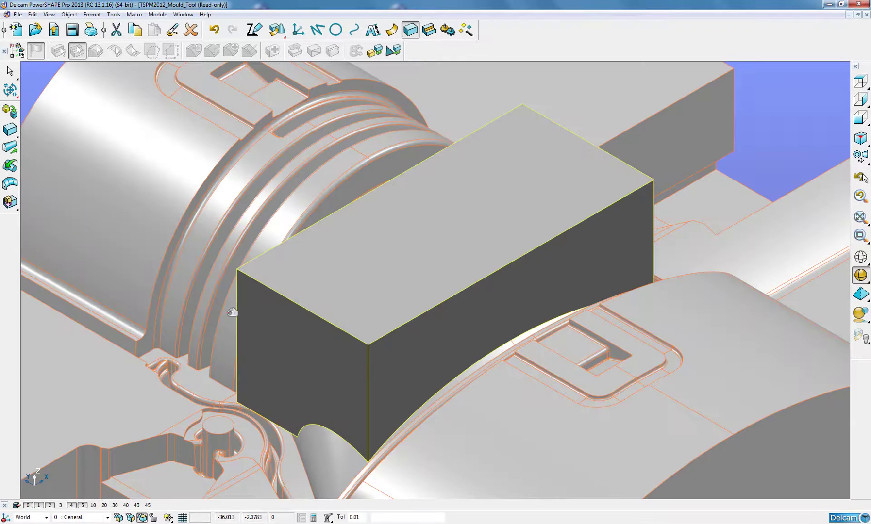
# - Isolate the new core and offset its two curved faces between the ribs by a distance of -24.5
pyautogui.hotkey('ctrl', 'l')
pyautogui.moveTo(474, 354); pyautogui.dragTo(320, 321, button='middle')
pyautogui.click(328, 321)
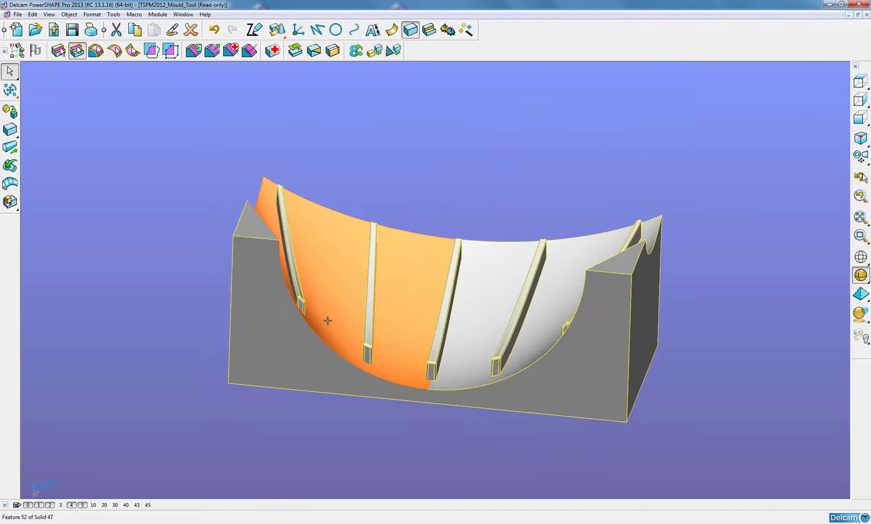
pyautogui.click(460, 338)
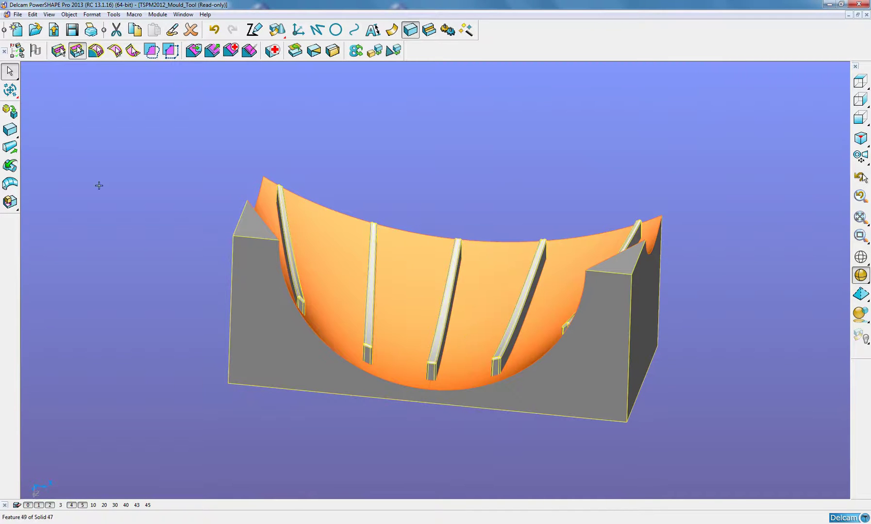
pyautogui.click(12, 90)
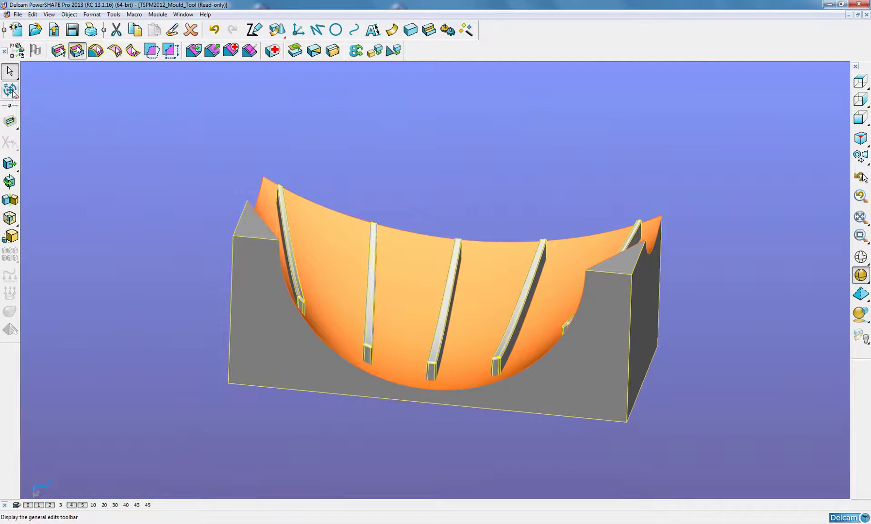
pyautogui.click(10, 218)
pyautogui.moveTo(302, 273); pyautogui.dragTo(163, 381)
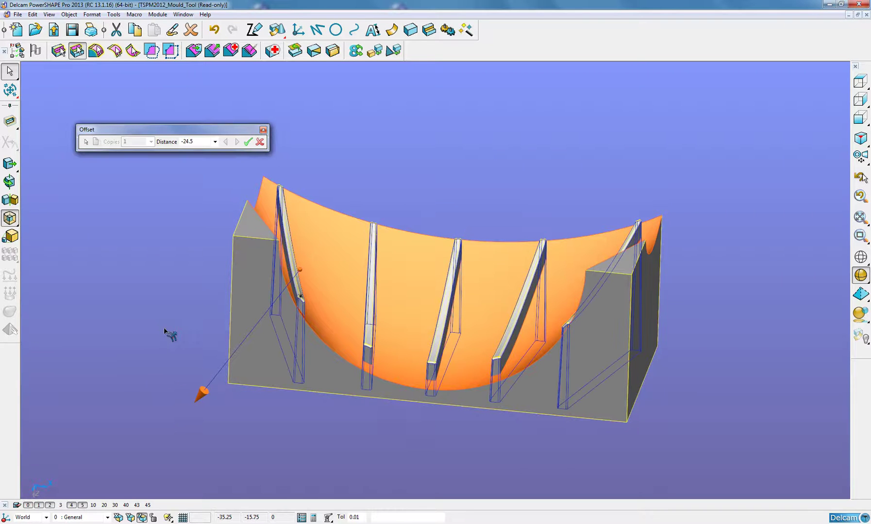
pyautogui.click(248, 142)
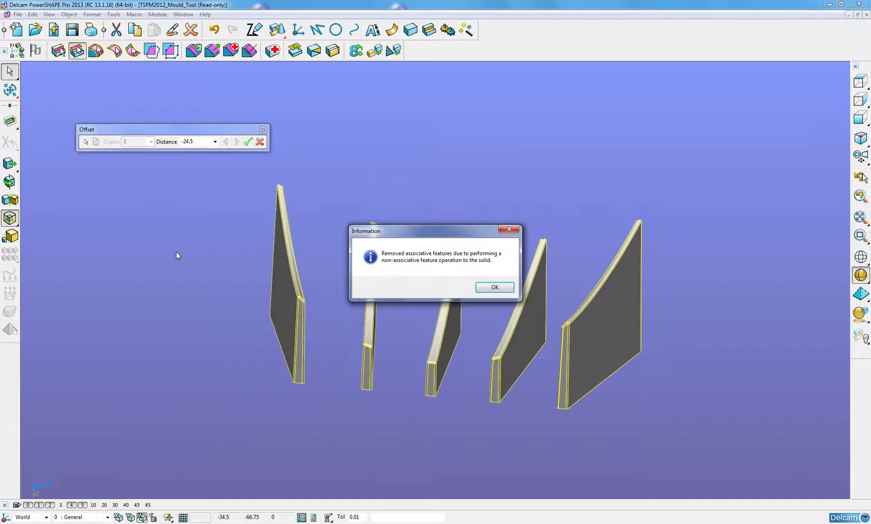
pyautogui.click(481, 289)
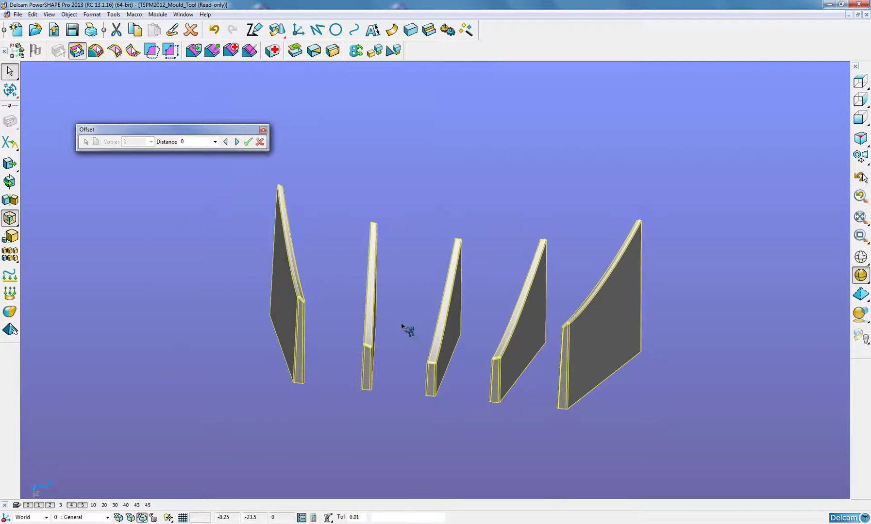
# - Redisplay the mould and inspect the extended rib blades against it from the front and the side
pyautogui.moveTo(868, 146); pyautogui.dragTo(749, 175, button='middle')
pyautogui.hotkey('ctrl', 'l')
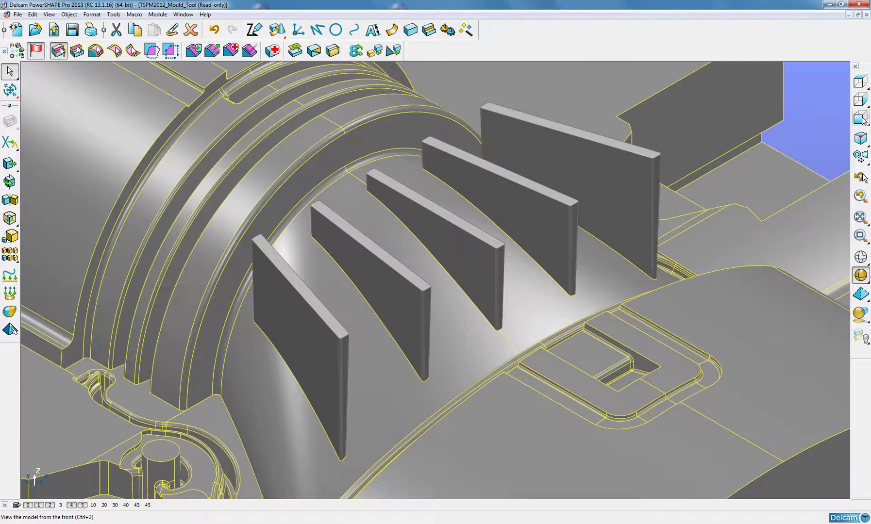
pyautogui.click(862, 119)
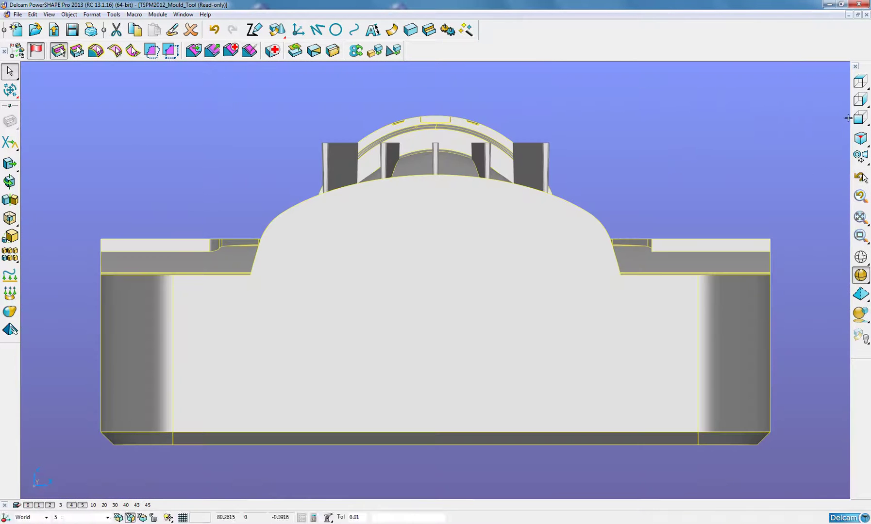
pyautogui.click(861, 101)
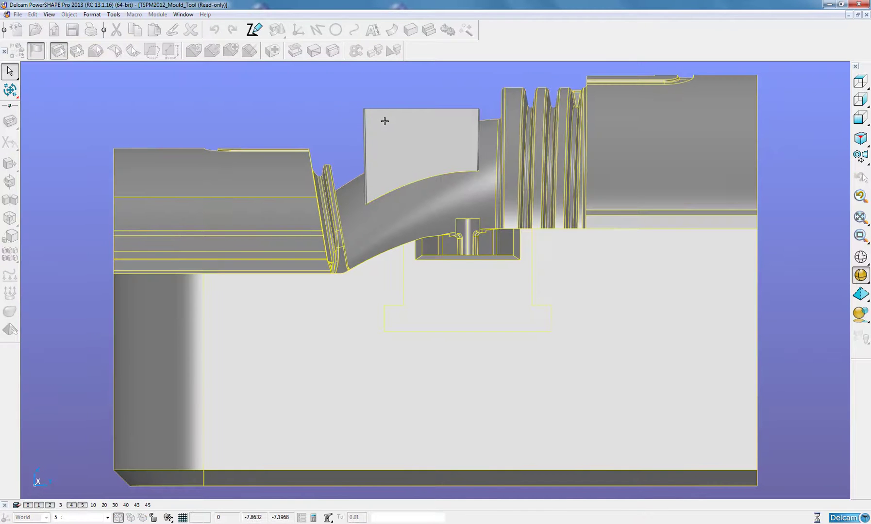
# - Start the Electrode Wizard on the rib blade solid, specifying that the electrode solid does not include a base
pyautogui.click(385, 121)
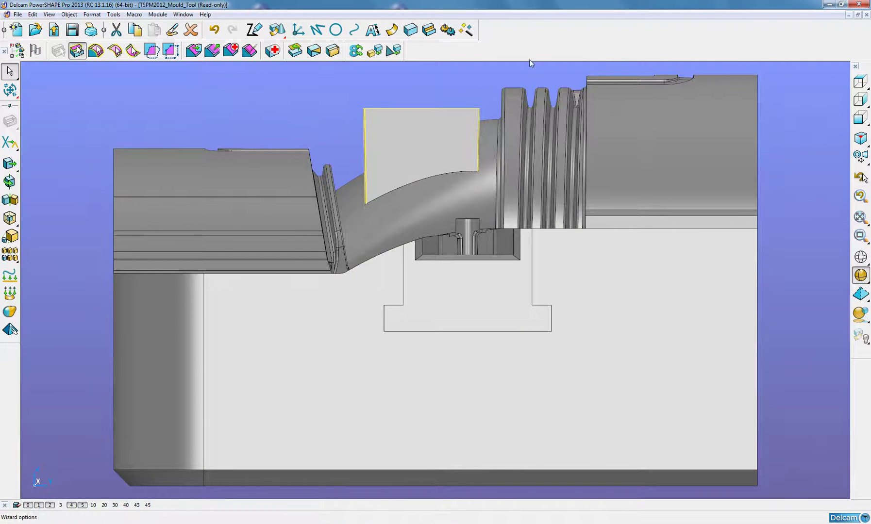
pyautogui.click(861, 138)
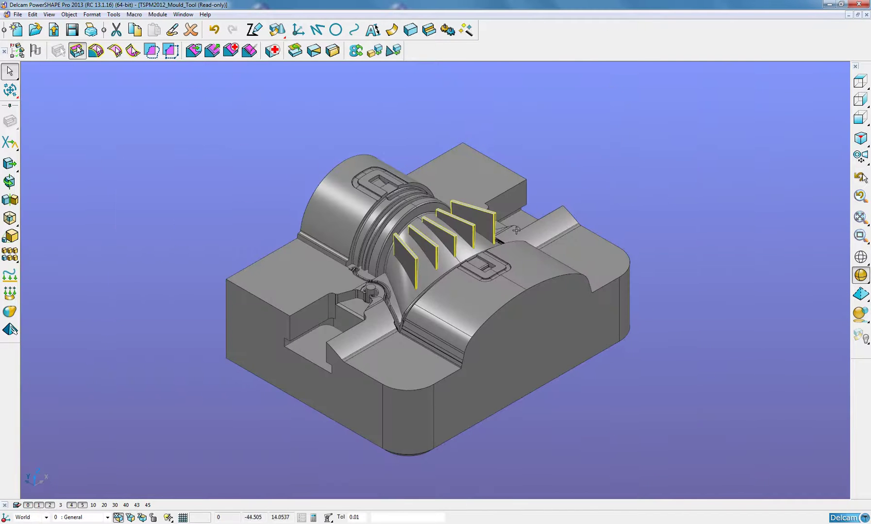
pyautogui.moveTo(557, 140); pyautogui.dragTo(295, 335, button='middle')
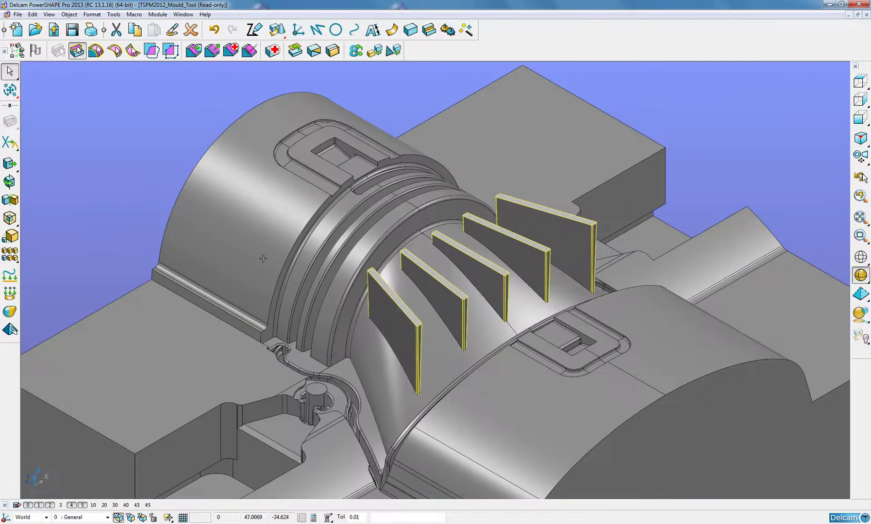
pyautogui.click(466, 29)
pyautogui.click(16, 113)
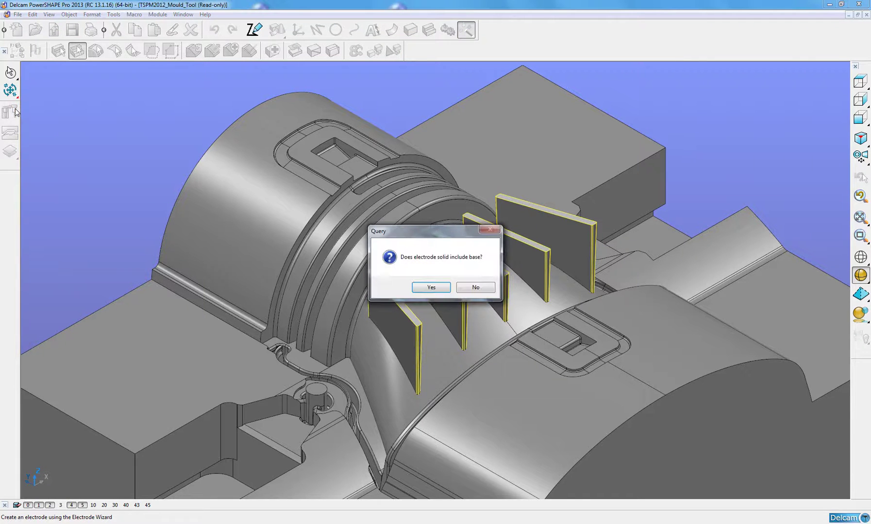
pyautogui.click(467, 288)
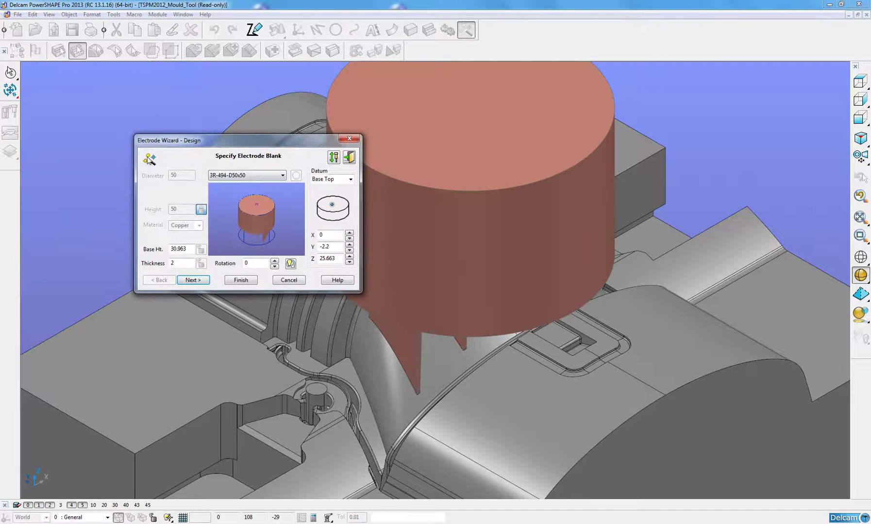
# - Change the electrode blank to User Defined and set its base height to 10
pyautogui.click(237, 185)
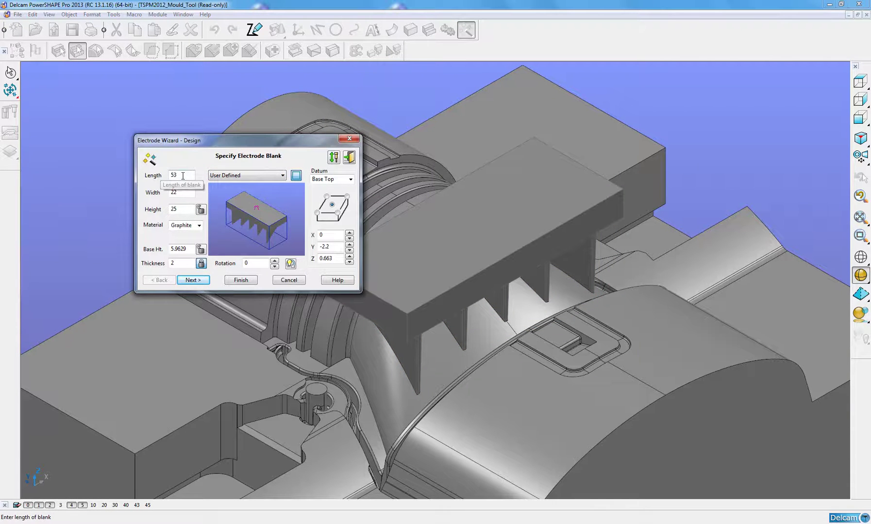
pyautogui.moveTo(270, 237); pyautogui.dragTo(255, 213)
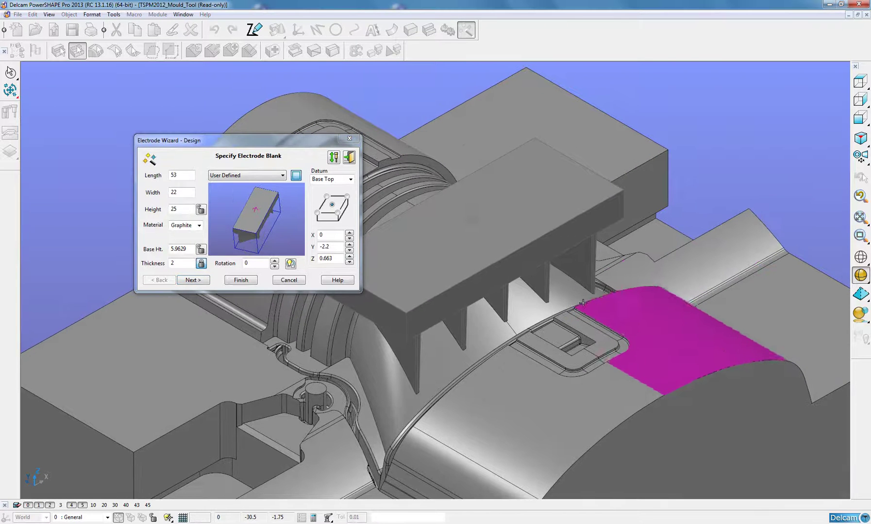
pyautogui.doubleClick(189, 249)
pyautogui.write('5.960')
pyautogui.click(189, 192)
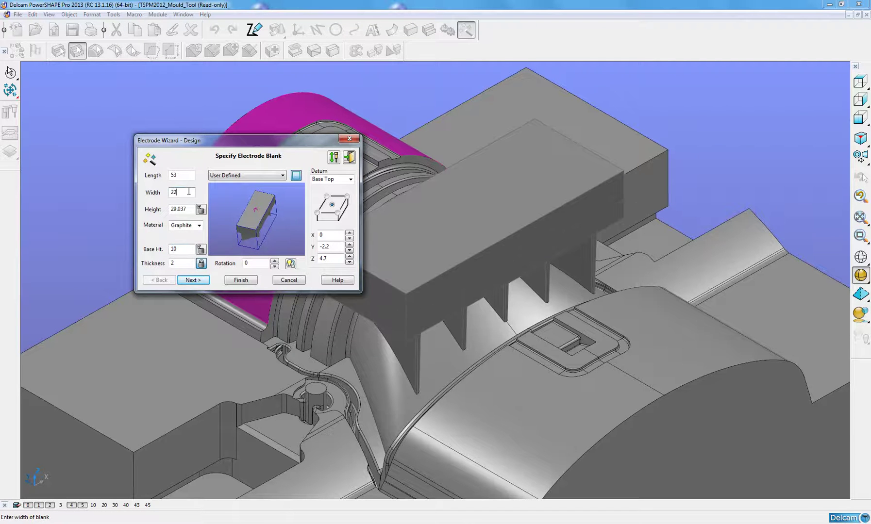
pyautogui.click(198, 281)
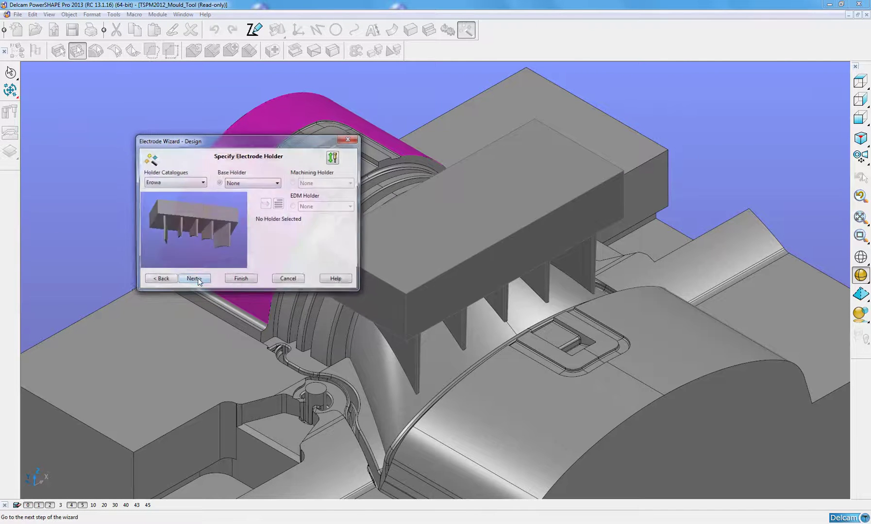
# - Assign the Erowa base holder ER-009226 to the electrode and run the electrode simulation to check its movement
pyautogui.click(273, 183)
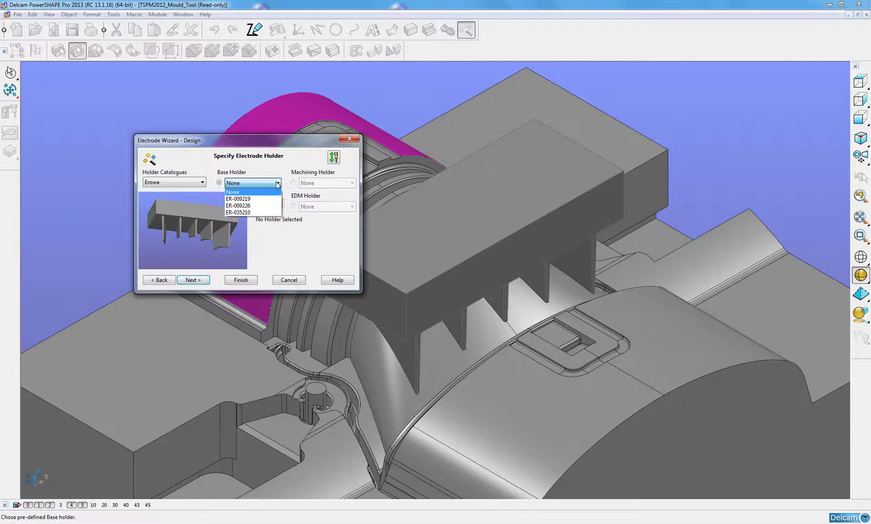
pyautogui.click(267, 206)
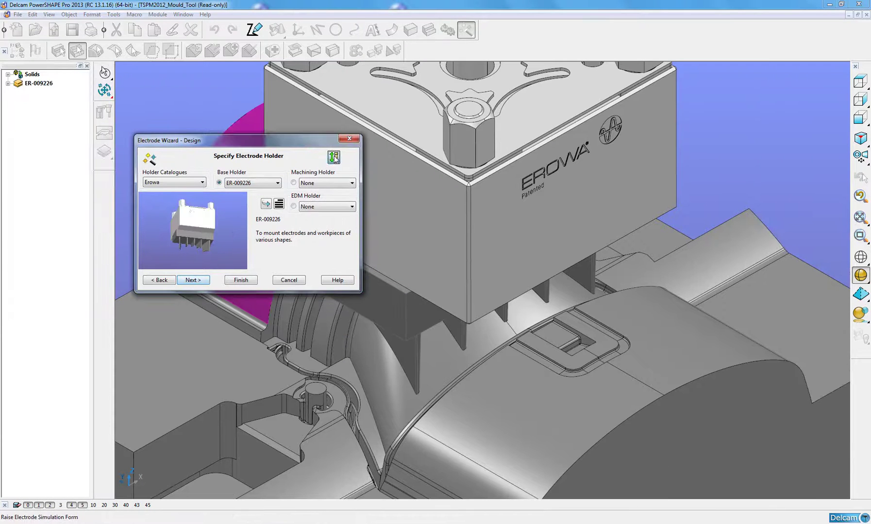
pyautogui.click(334, 157)
pyautogui.click(113, 129)
pyautogui.moveTo(113, 131); pyautogui.dragTo(85, 129)
pyautogui.click(92, 169)
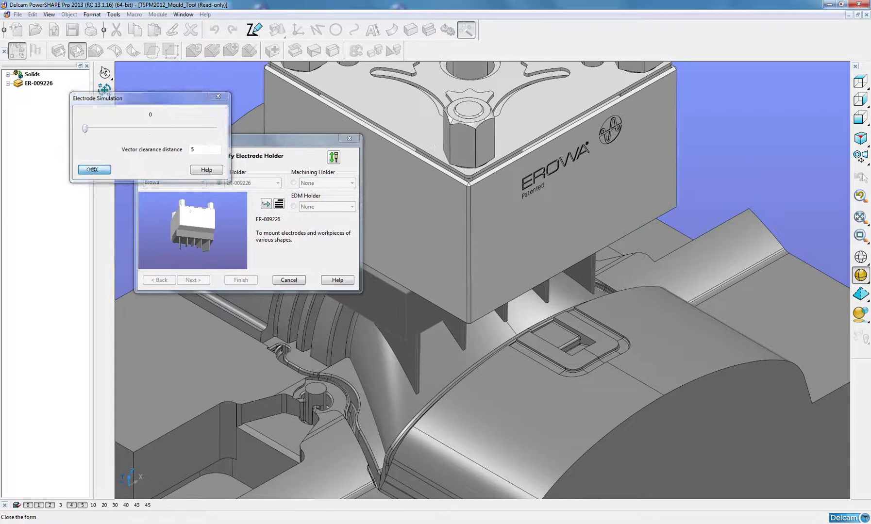
pyautogui.moveTo(187, 222); pyautogui.dragTo(194, 226, button='middle')
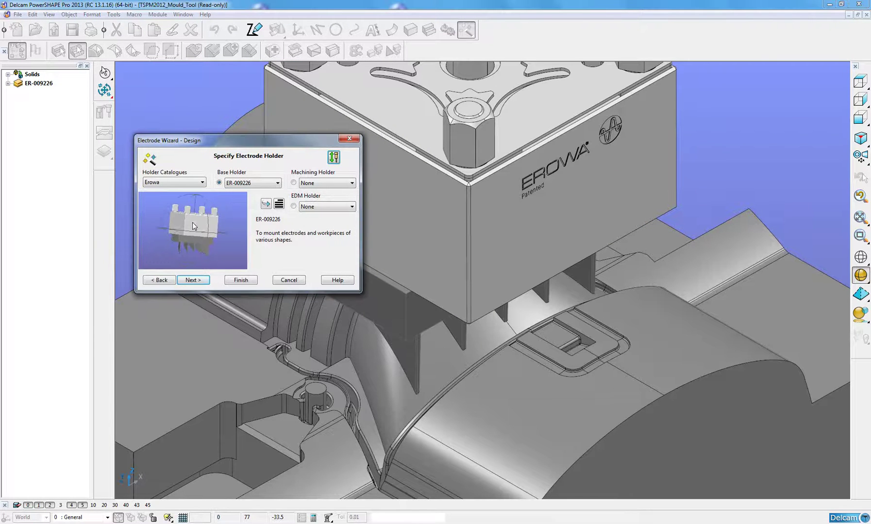
pyautogui.click(193, 279)
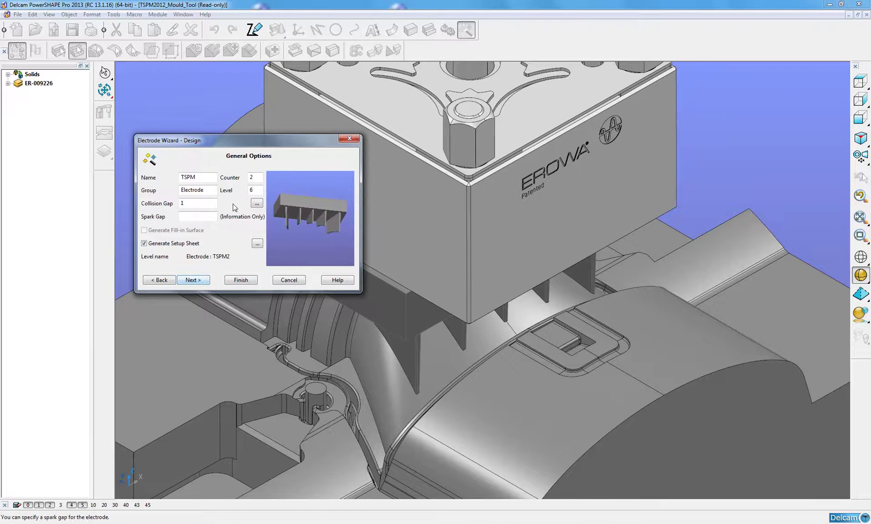
# - Set the electrode's counter to 1 and its level to 50 in the general options
pyautogui.click(260, 178)
pyautogui.click(259, 190)
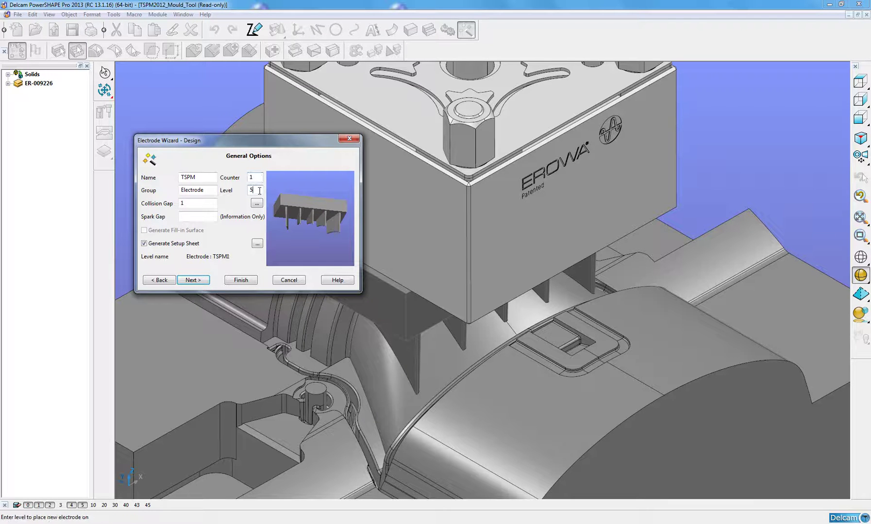
pyautogui.write('50')
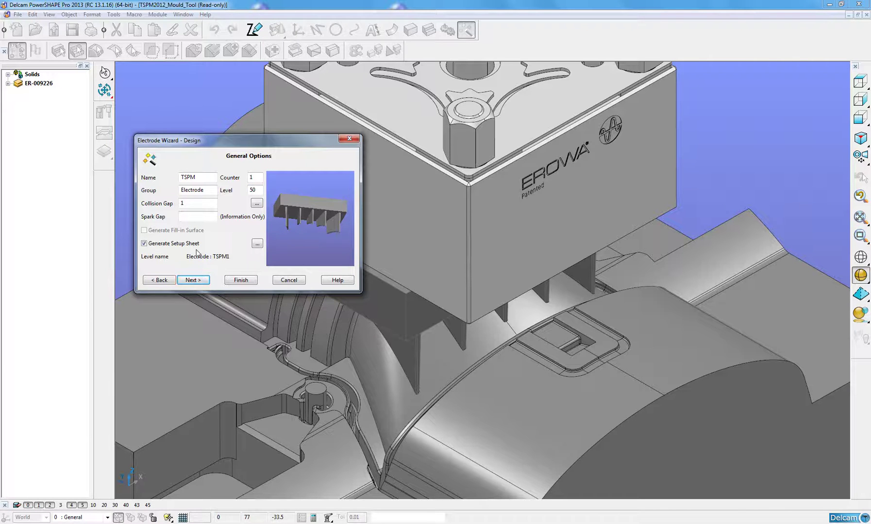
# - Define user-defined electrode undersizes of 0.3 rough, 0.2 semi and 0.1 finish, with a quantity of 1 each
pyautogui.click(193, 281)
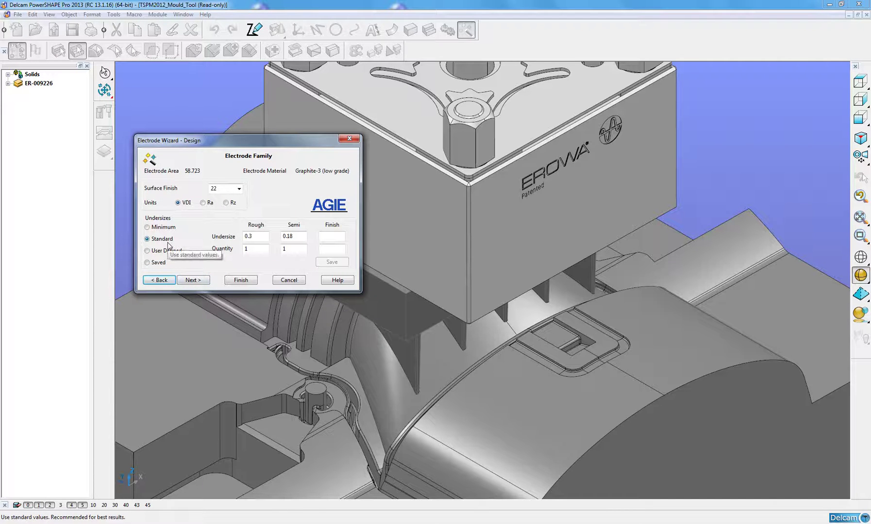
pyautogui.click(156, 254)
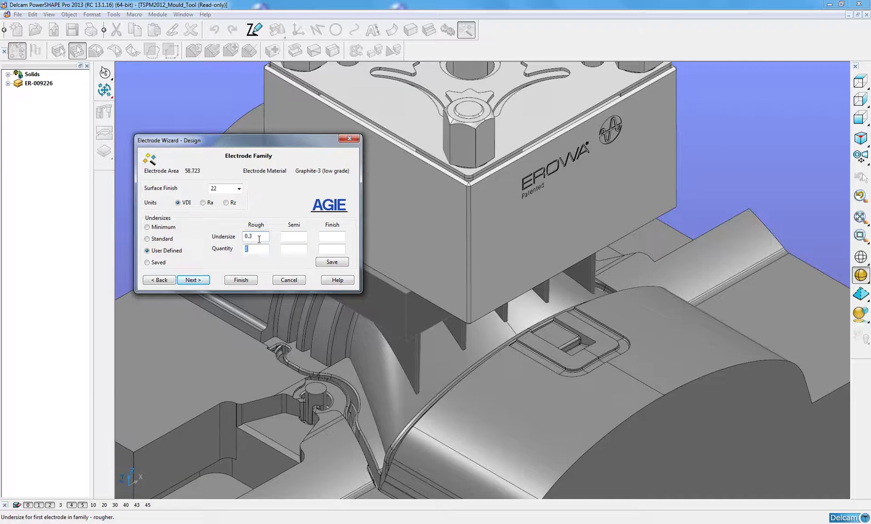
pyautogui.press('Tab')
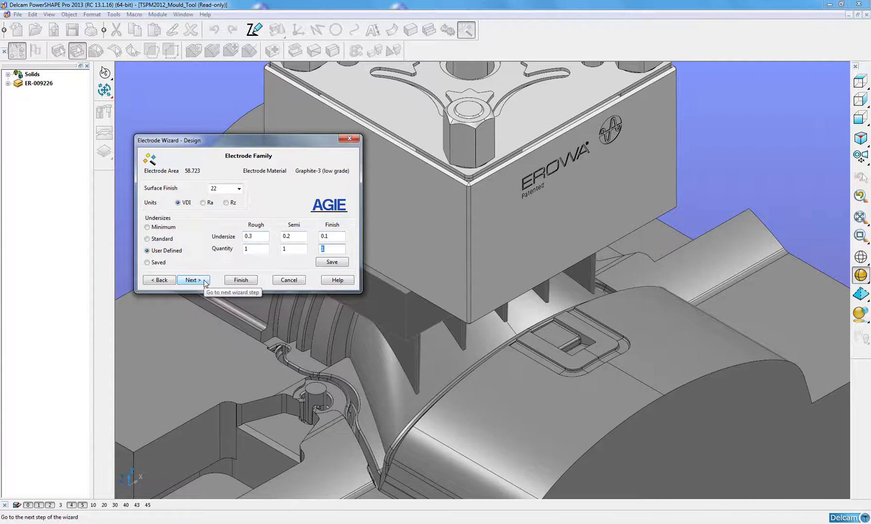
# - Complete the electrode with No Export selected and decline creating another electrode
pyautogui.click(204, 284)
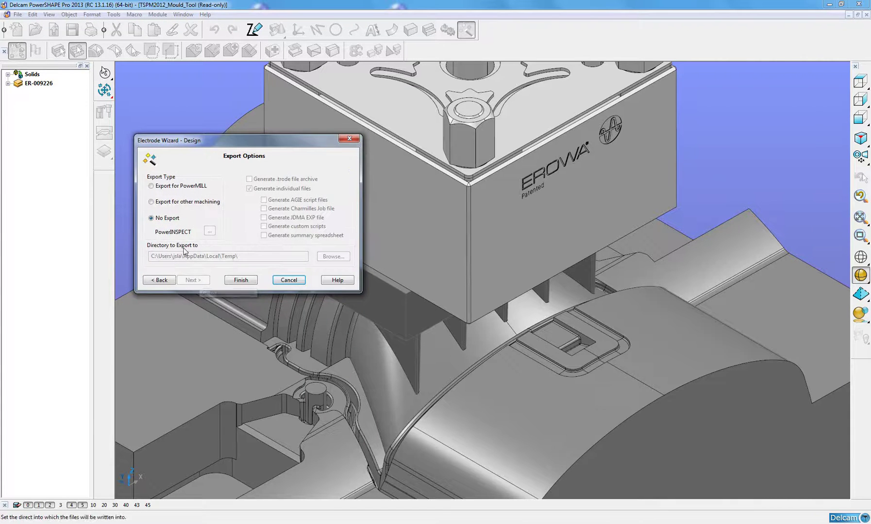
pyautogui.click(242, 281)
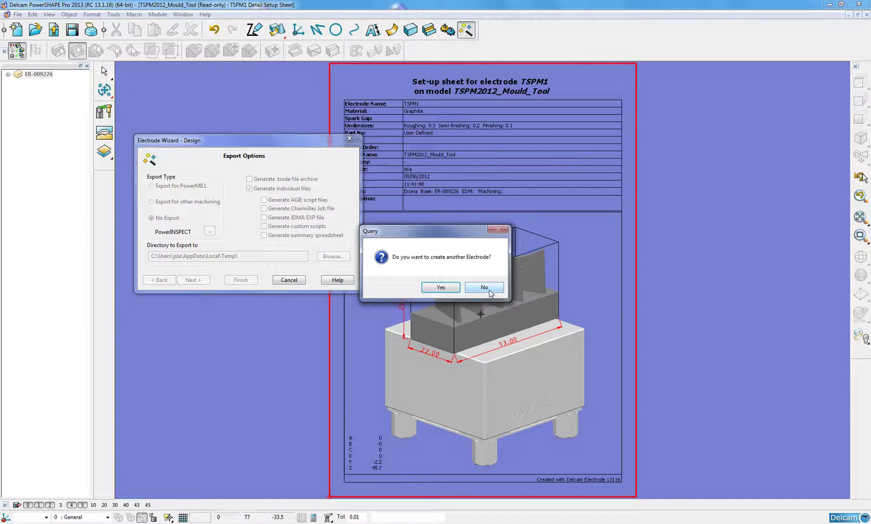
pyautogui.click(486, 290)
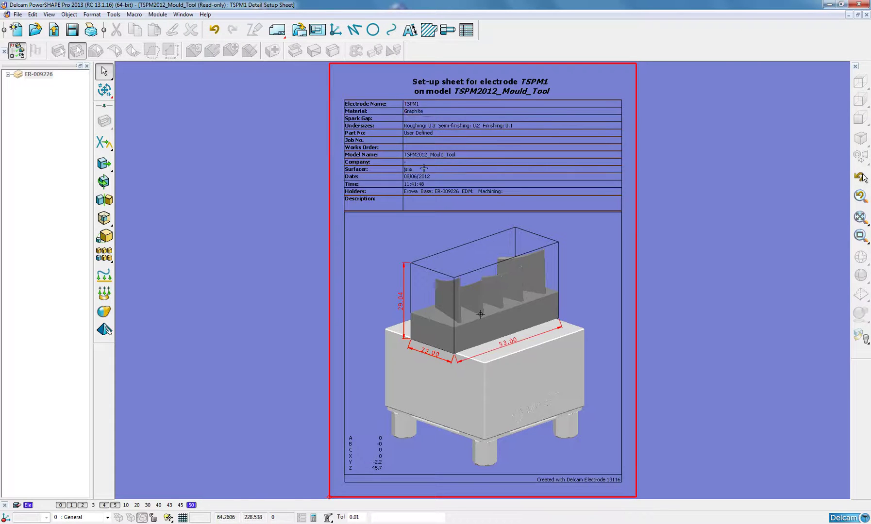
# - Display the Electrode GA Setup Sheet for the mould tool
pyautogui.click(205, 14)
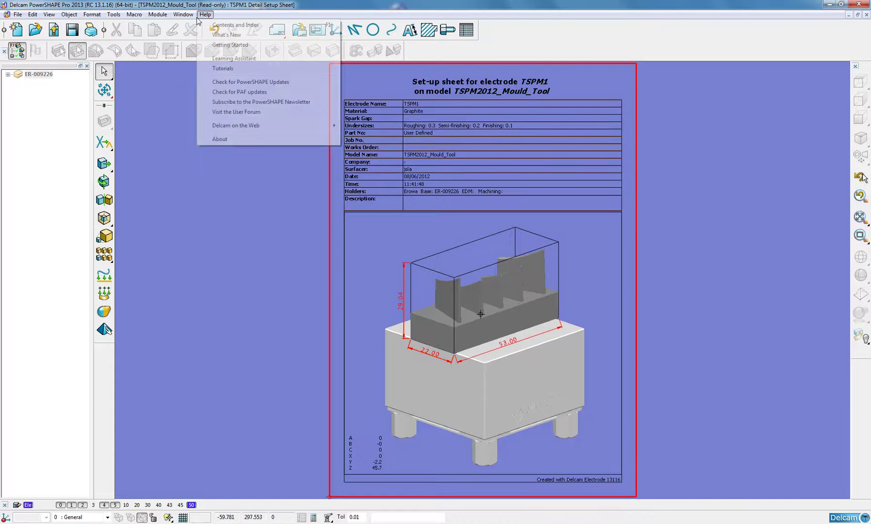
pyautogui.moveTo(183, 14)
pyautogui.click(203, 141)
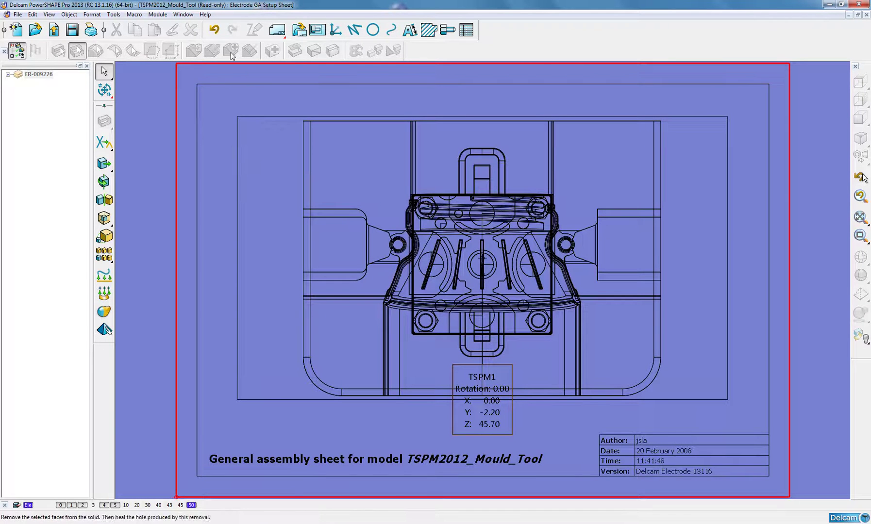
# - Return to the TSPM2012_Mould_Tool model window and turn on burn-area shading for the TSPM1 electrode
pyautogui.click(182, 15)
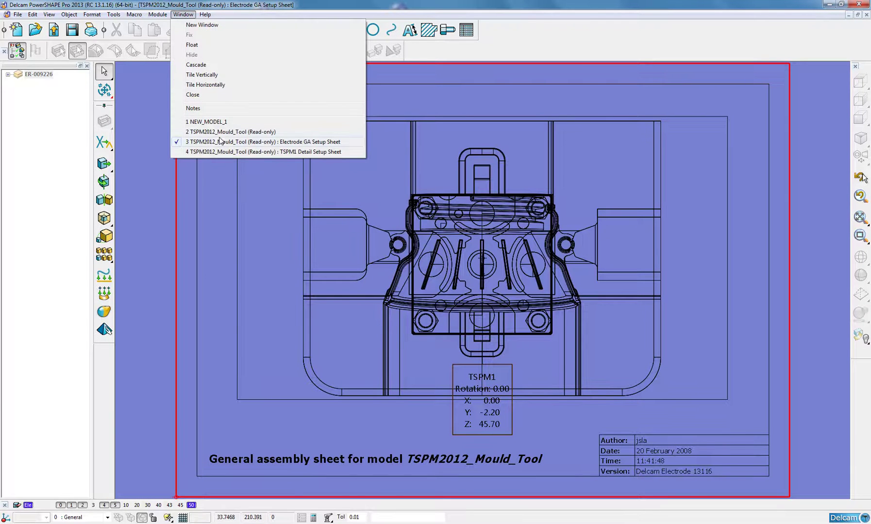
pyautogui.click(231, 132)
pyautogui.rightClick(399, 297)
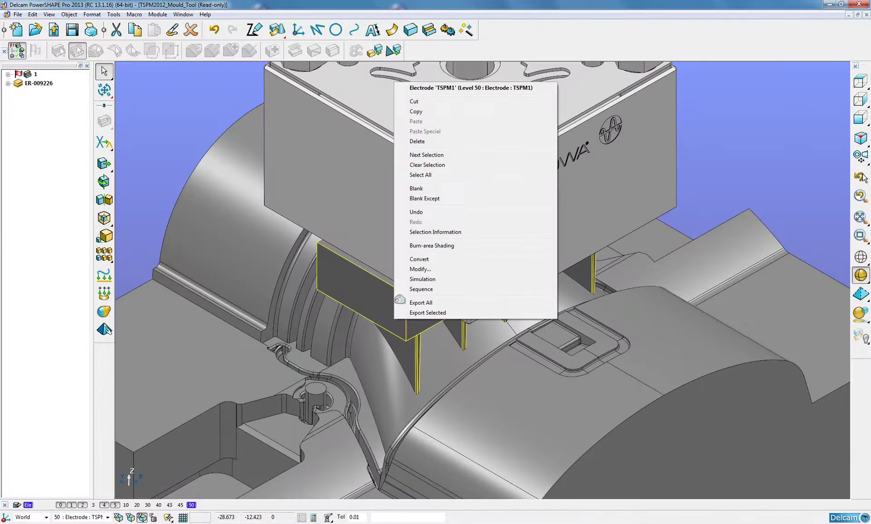
pyautogui.click(454, 245)
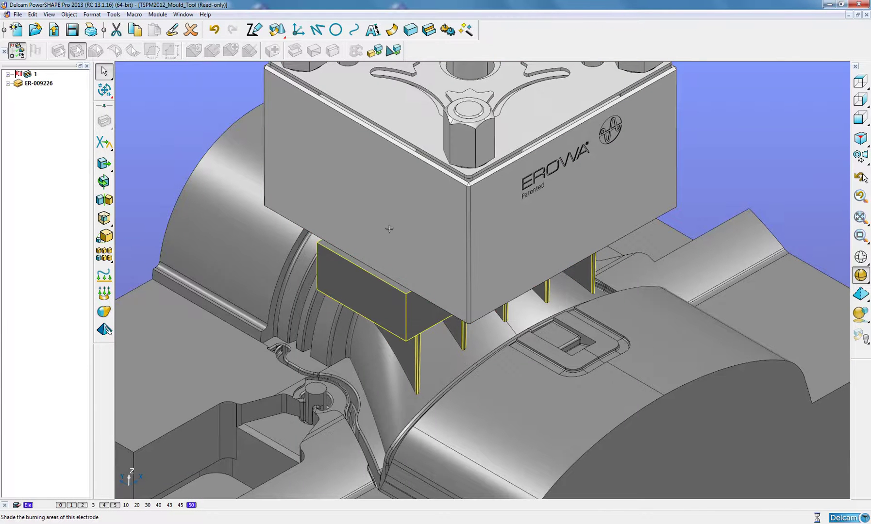
# - Simulate the TSPM1 electrode's motion away from the rib slots and back to 0, then close the simulation
pyautogui.rightClick(371, 301)
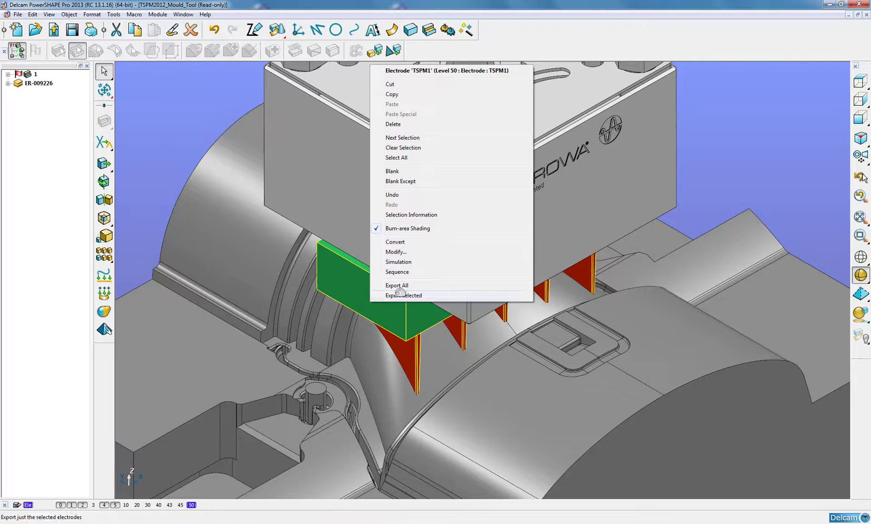
pyautogui.click(425, 262)
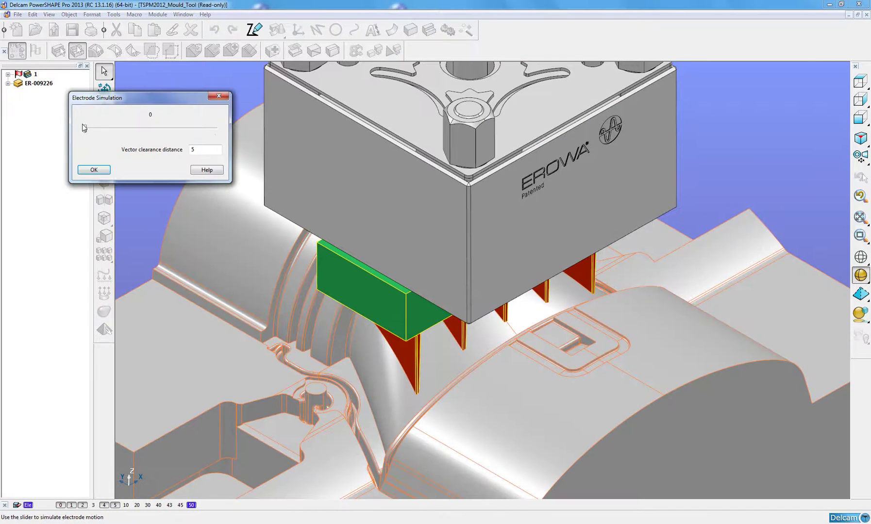
pyautogui.moveTo(84, 128); pyautogui.dragTo(167, 128)
pyautogui.moveTo(443, 330)
pyautogui.mouseDown(button='middle')
pyautogui.moveTo(505, 243)
pyautogui.moveTo(543, 246)
pyautogui.moveTo(412, 292)
pyautogui.mouseUp(button='middle')
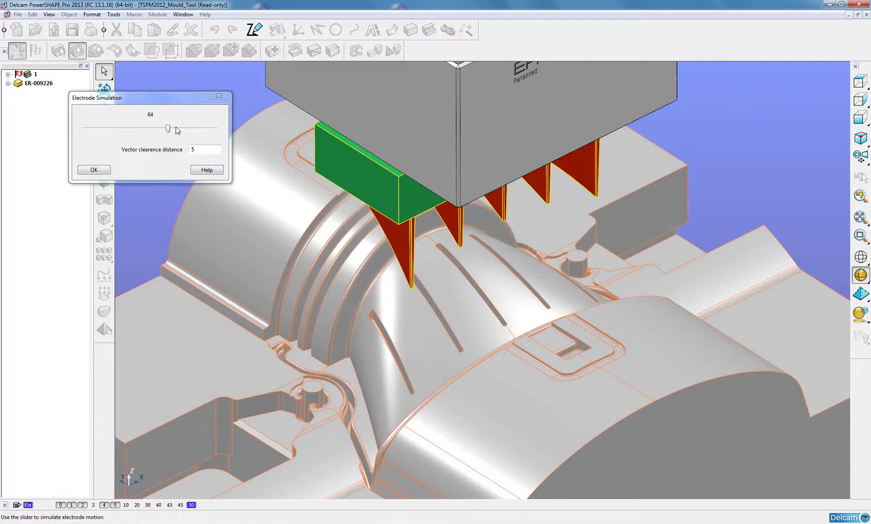
pyautogui.moveTo(170, 129); pyautogui.dragTo(83, 128)
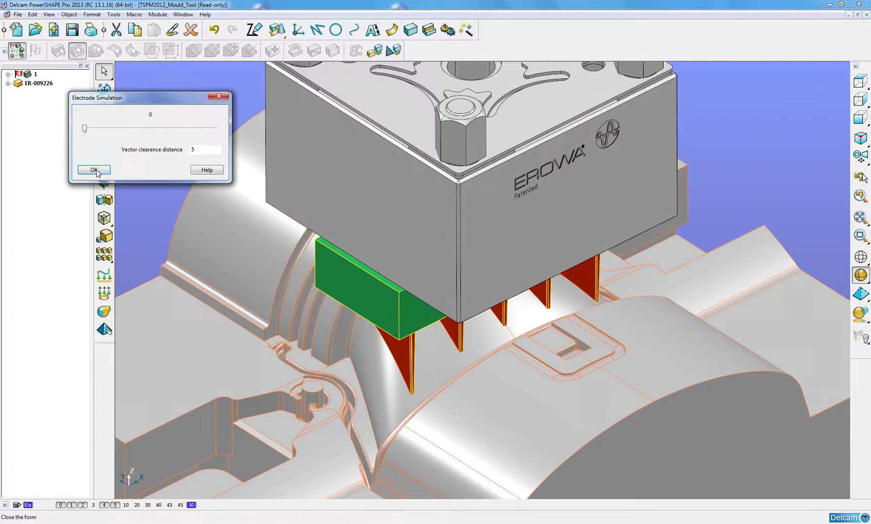
pyautogui.click(94, 170)
# - Hide the finished electrode and show level 20, which holds the rectangle wireframe above the latch pocket
pyautogui.hotkey('ctrl', '1')
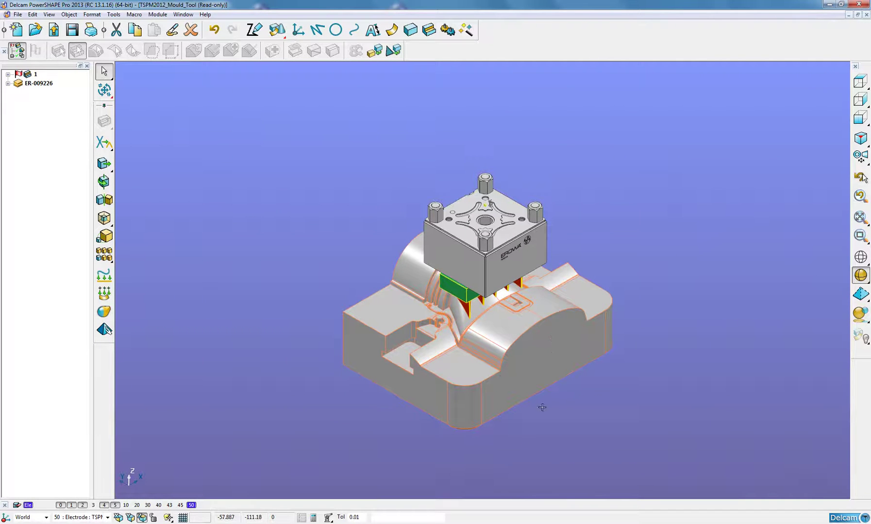
pyautogui.click(538, 426)
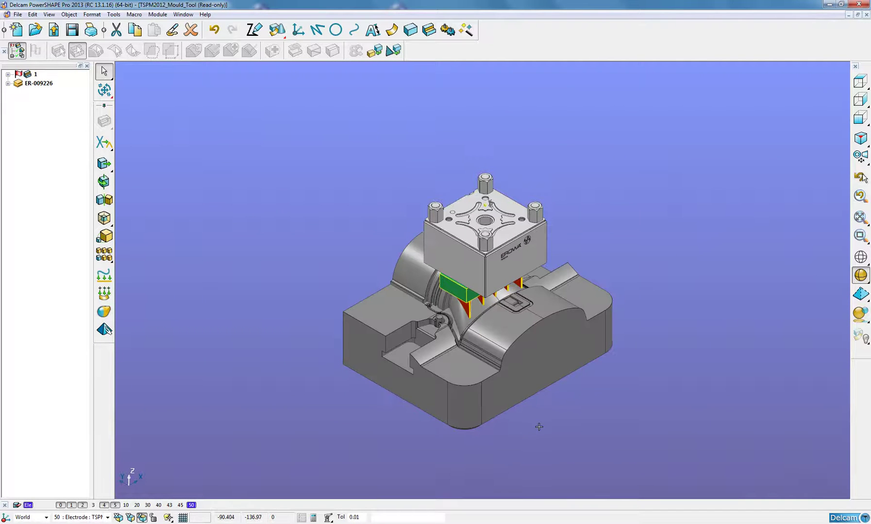
pyautogui.click(28, 505)
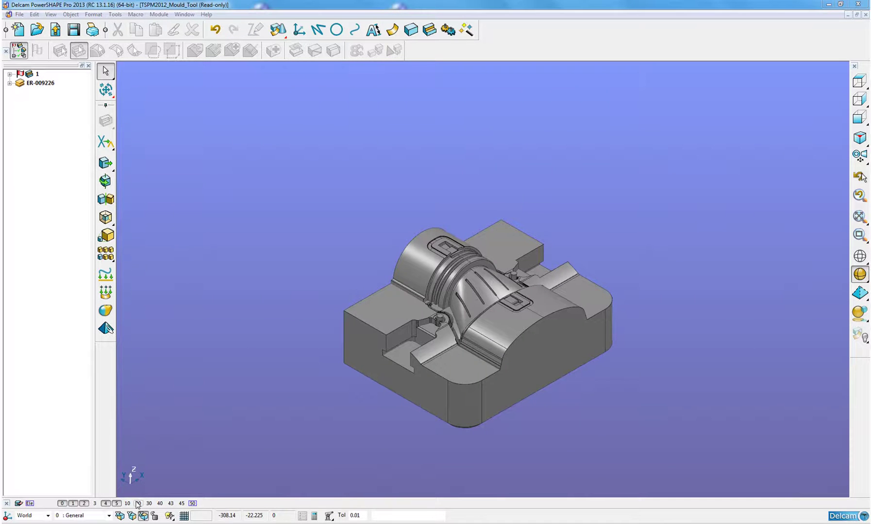
pyautogui.moveTo(384, 333); pyautogui.dragTo(385, 208, button='middle')
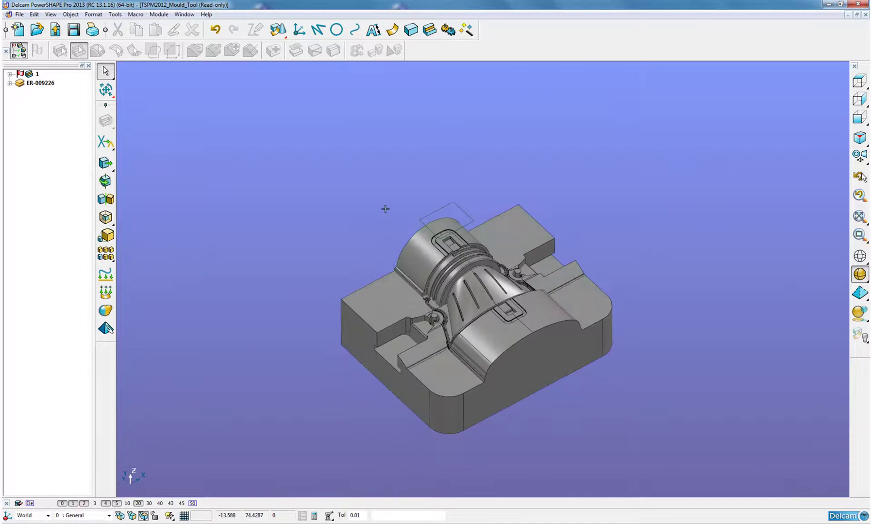
pyautogui.scroll(5, 466, 269)
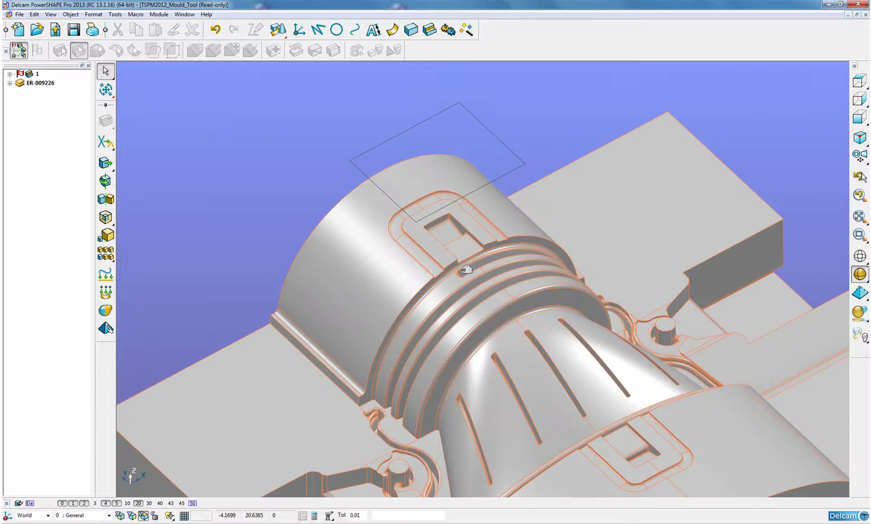
# - Extract a solid core from the mould tool using the rectangle above the latch pocket, with the Keep wireframe option
pyautogui.click(365, 252)
pyautogui.click(466, 29)
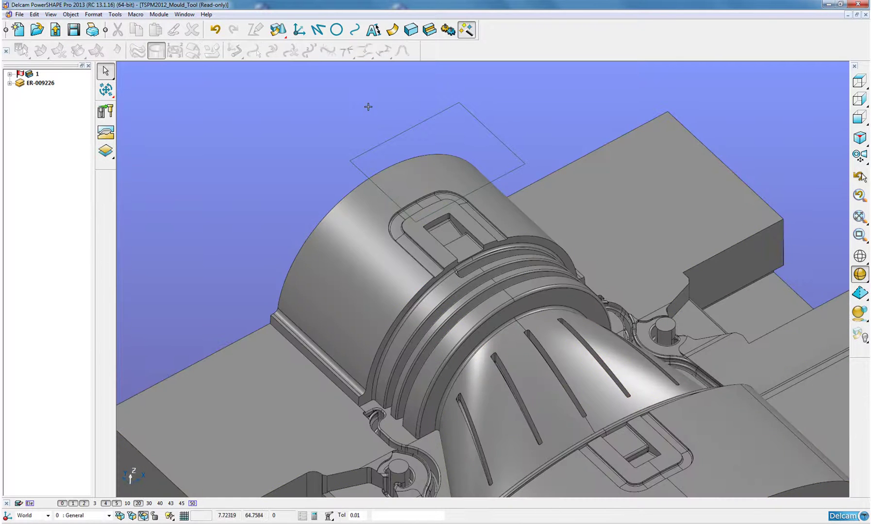
pyautogui.click(421, 141)
pyautogui.click(410, 29)
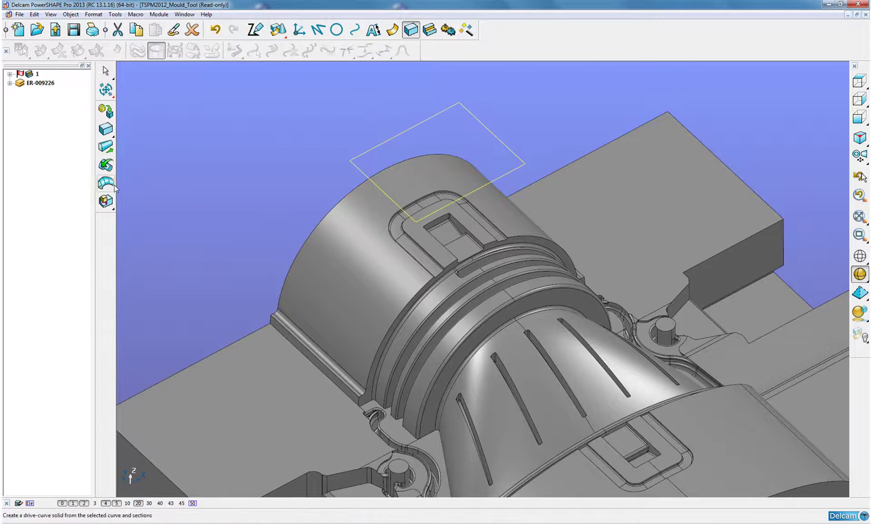
pyautogui.click(126, 201)
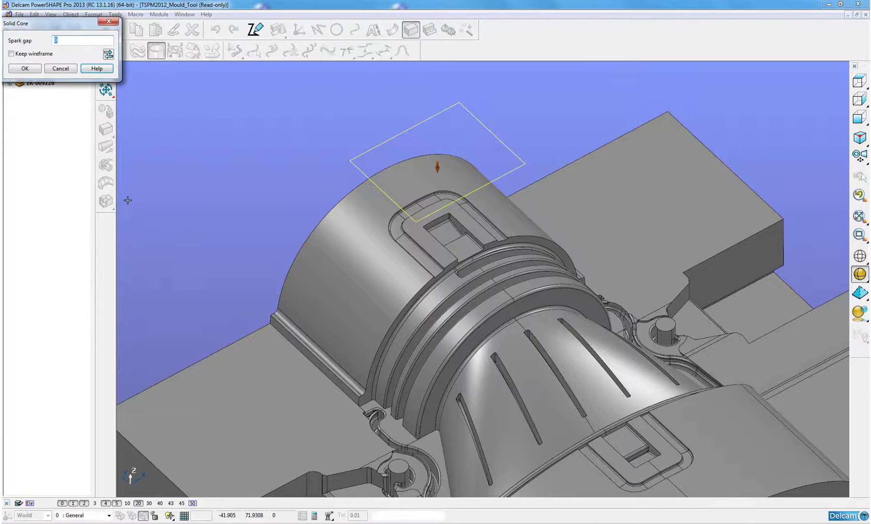
pyautogui.click(10, 54)
pyautogui.click(25, 69)
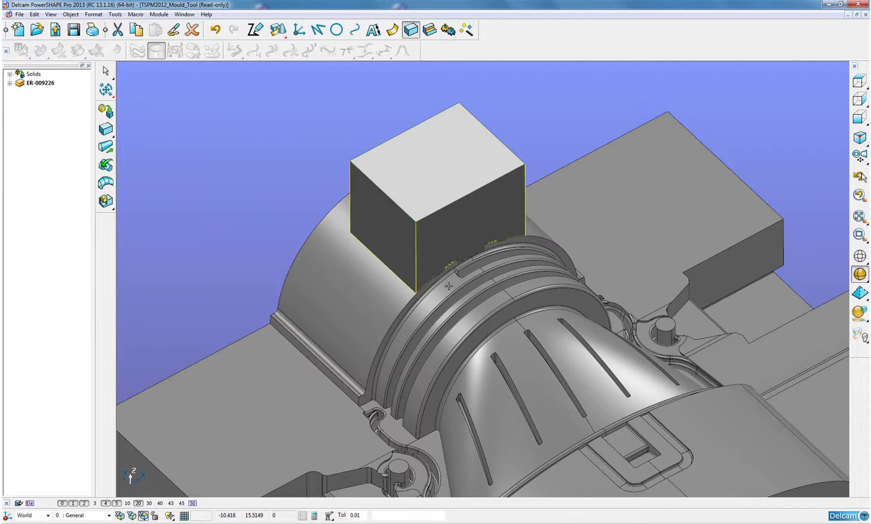
# - Isolate the extracted pocket core by blanking everything else in the model
pyautogui.moveTo(449, 286); pyautogui.dragTo(441, 218, button='middle')
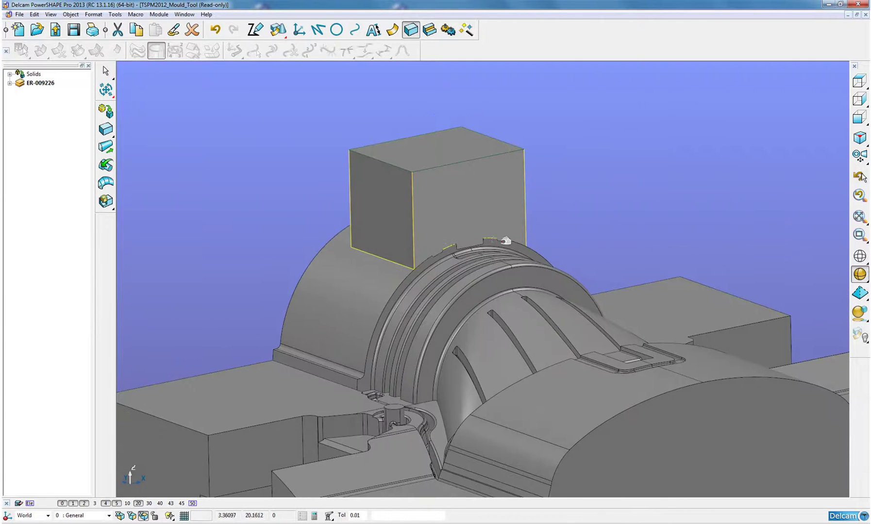
pyautogui.moveTo(472, 253); pyautogui.dragTo(452, 310, button='middle')
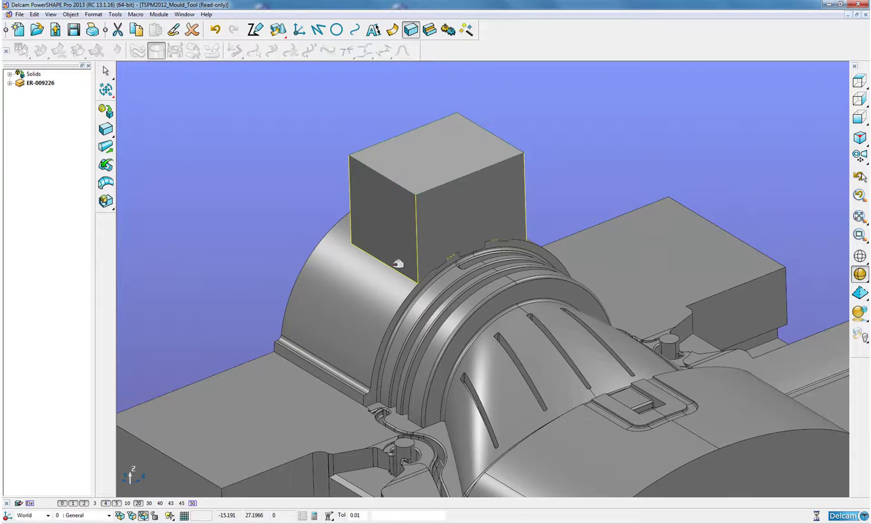
pyautogui.click(398, 263)
pyautogui.hotkey('ctrl', 'j')
# - Move the core's side face where the pocket detail runs out by -1 along the Y axis
pyautogui.moveTo(336, 309); pyautogui.dragTo(337, 110, button='middle')
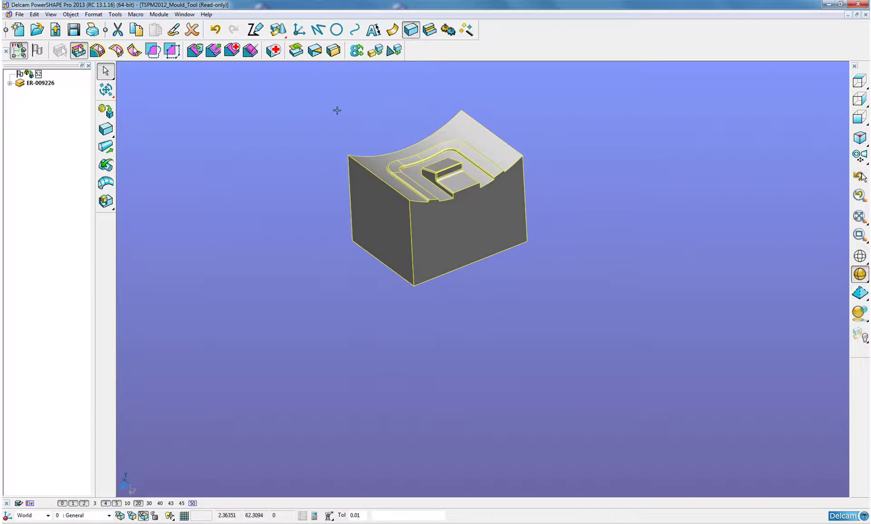
pyautogui.scroll(2, 563, 339)
pyautogui.click(532, 310)
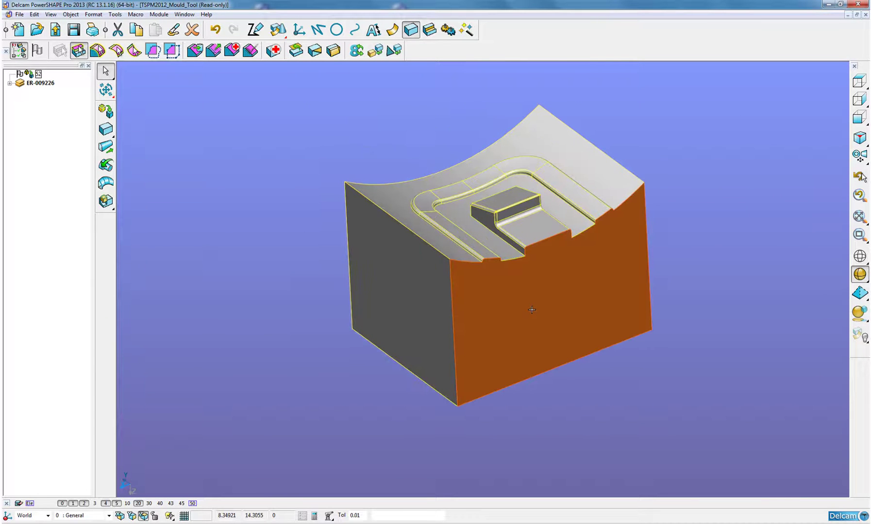
pyautogui.click(106, 90)
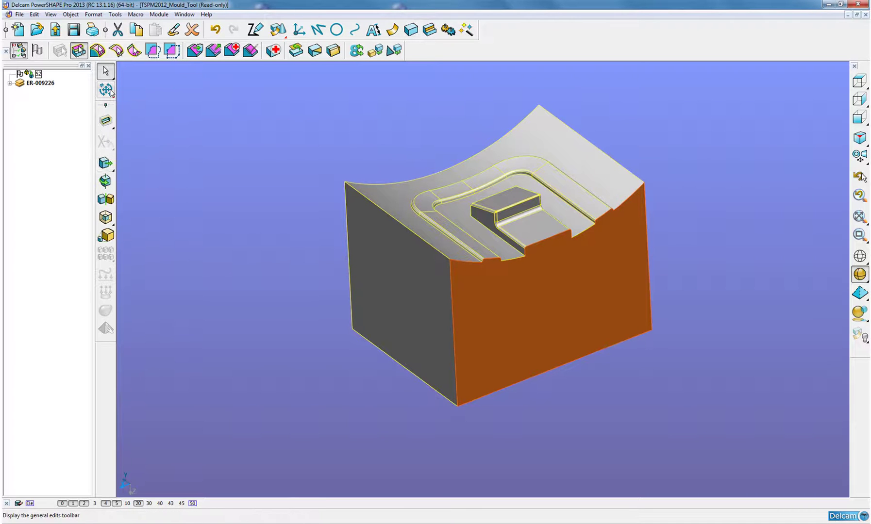
pyautogui.click(105, 163)
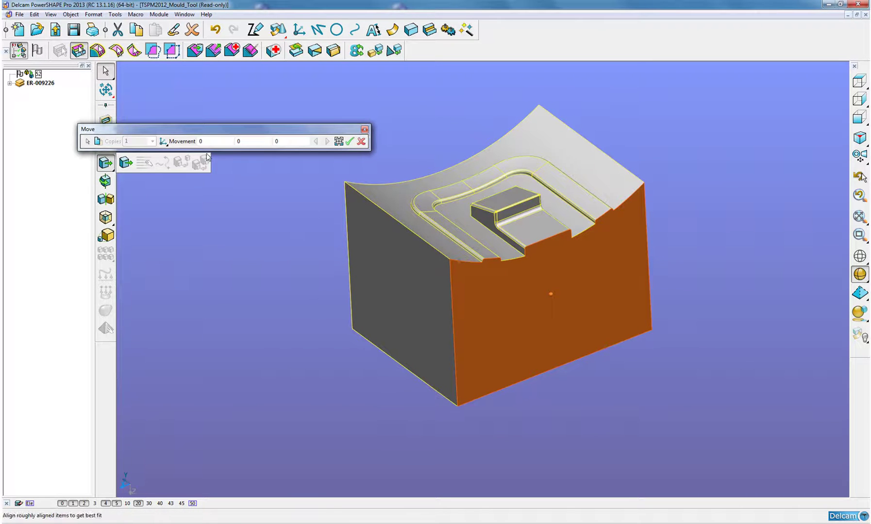
pyautogui.write('1')
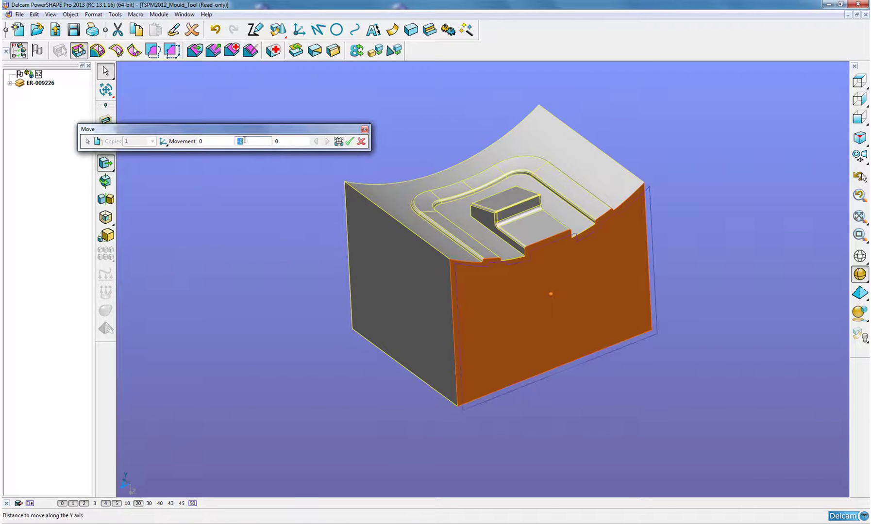
pyautogui.click(350, 141)
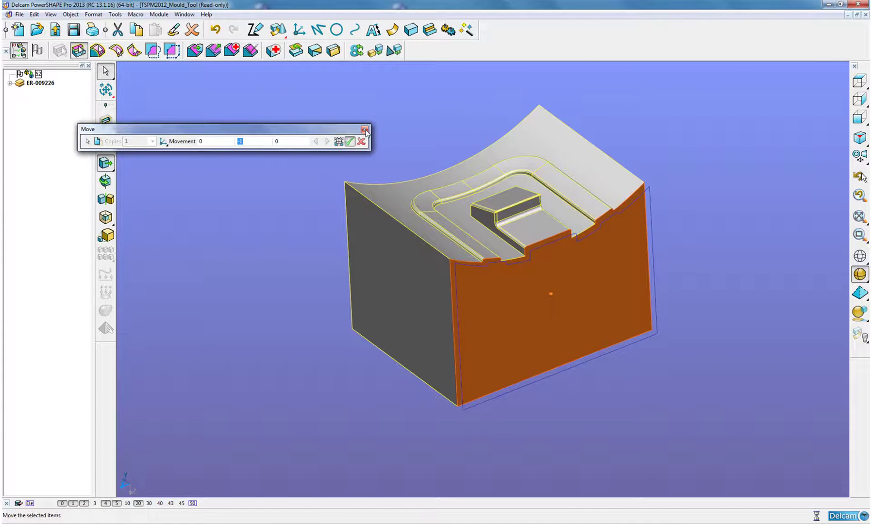
pyautogui.click(364, 130)
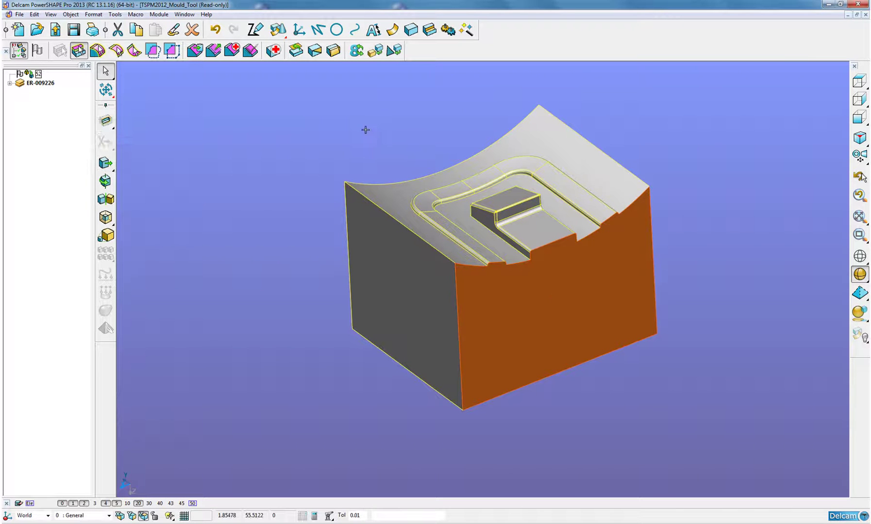
# - Offset the core's curved base faces around and inside the raised pocket detail by a distance of -2
pyautogui.click(408, 197)
pyautogui.keyDown('shift'); pyautogui.click(460, 205); pyautogui.keyUp('shift')
pyautogui.click(111, 218)
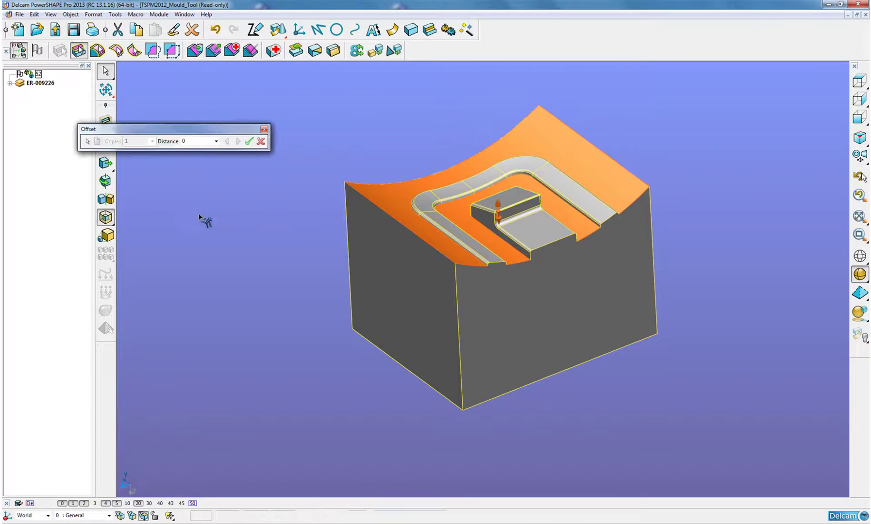
pyautogui.doubleClick(196, 145)
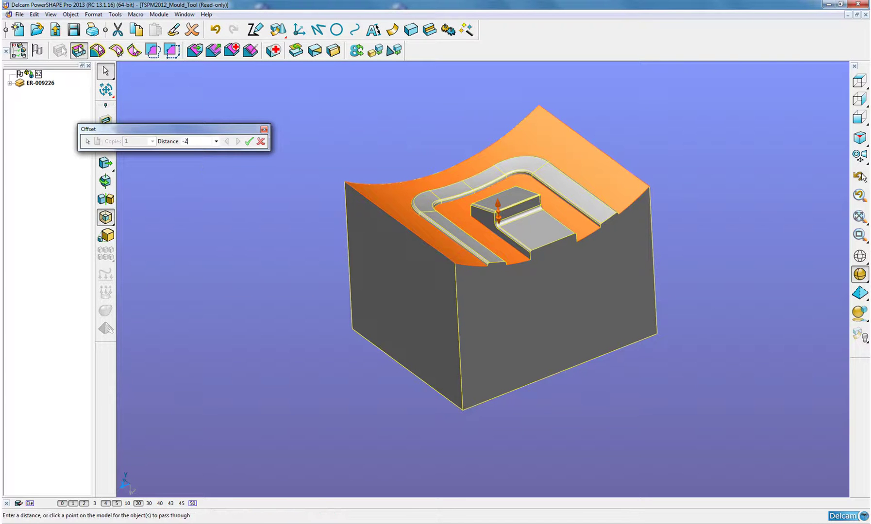
pyautogui.click(249, 142)
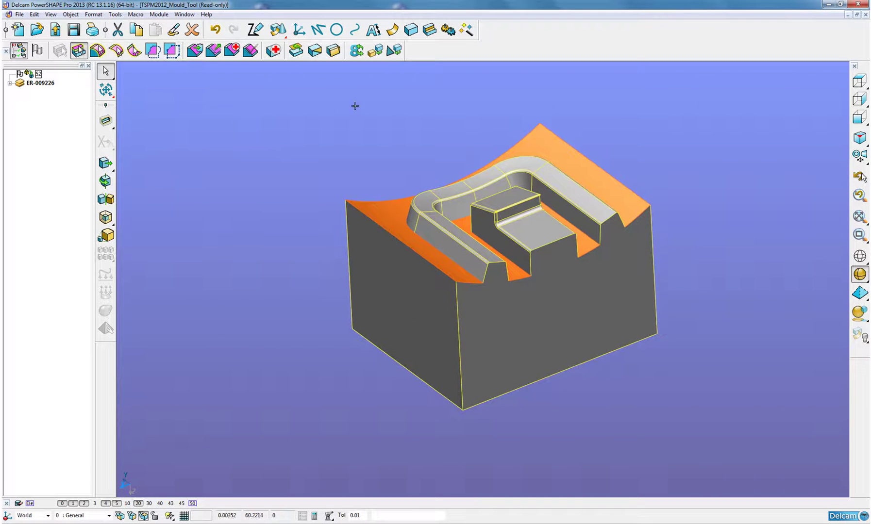
# - Fillet the concave edges where the pocket detail meets the lowered curved faces with a radius of 1
pyautogui.click(429, 31)
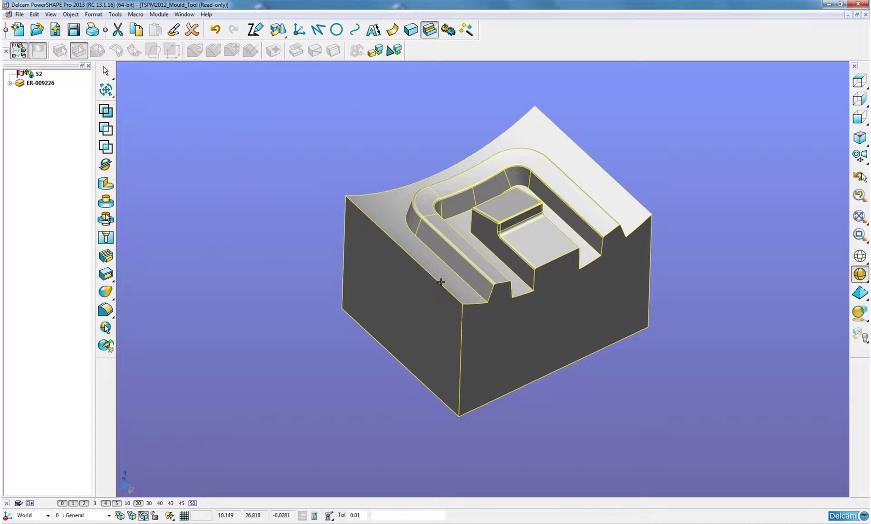
pyautogui.click(106, 310)
pyautogui.write('1')
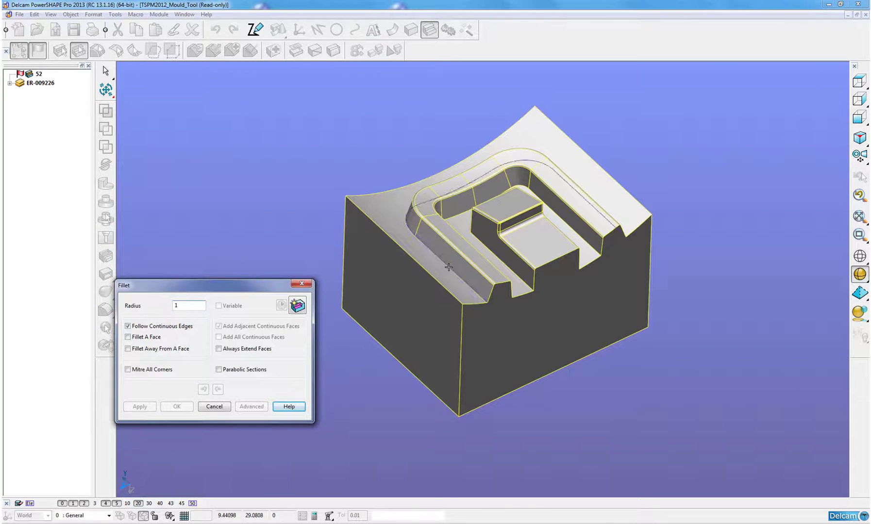
pyautogui.click(433, 271)
pyautogui.click(590, 247)
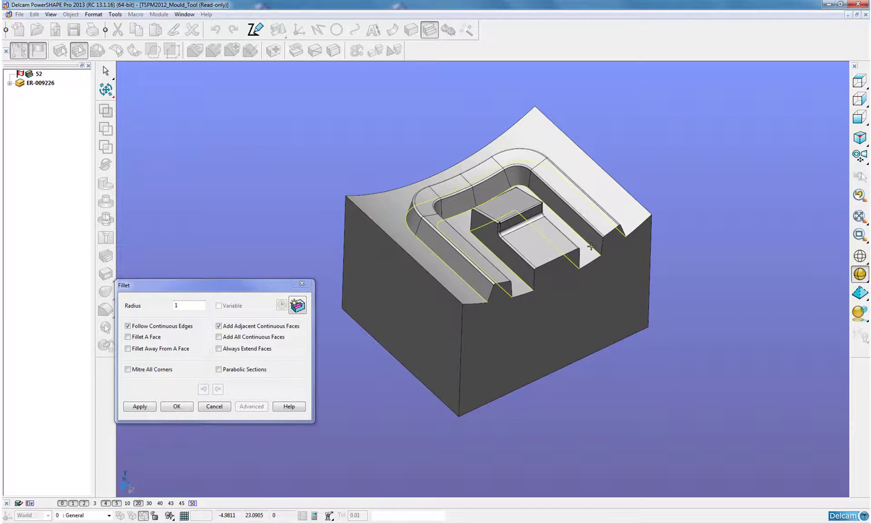
pyautogui.click(140, 407)
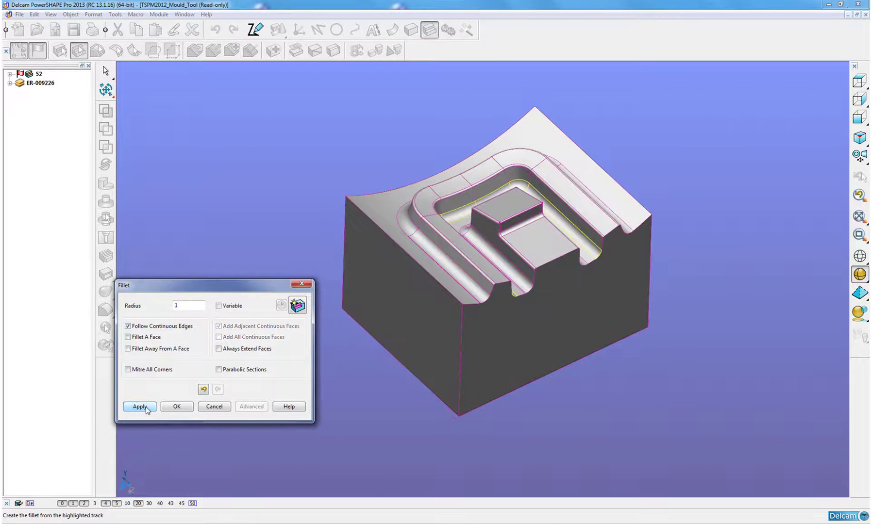
pyautogui.click(177, 407)
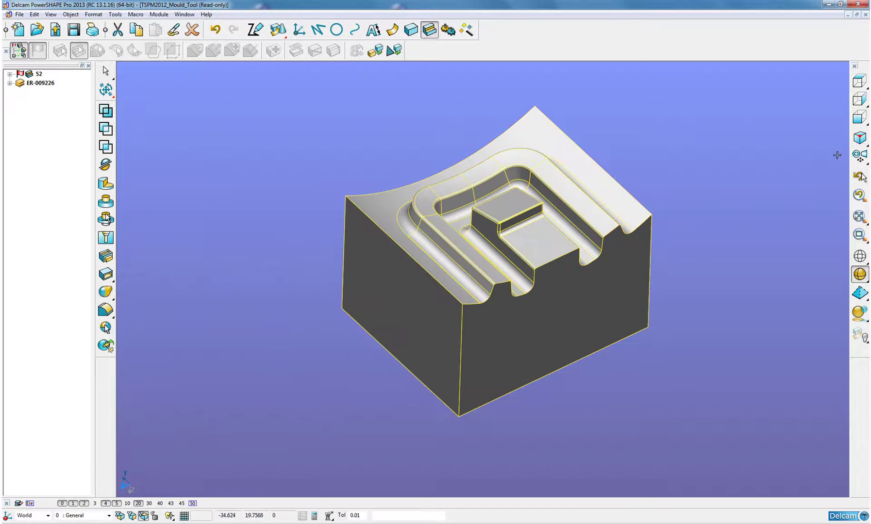
# - Bring the blanked mould tool back and check how the filleted core sits over the latch pocket
pyautogui.click(859, 137)
pyautogui.click(774, 151)
pyautogui.hotkey('ctrl', 'l')
pyautogui.moveTo(545, 353)
pyautogui.mouseDown(button='middle')
pyautogui.moveTo(525, 264)
pyautogui.moveTo(533, 303)
pyautogui.mouseUp(button='middle')
pyautogui.scroll(-5, 525, 265)
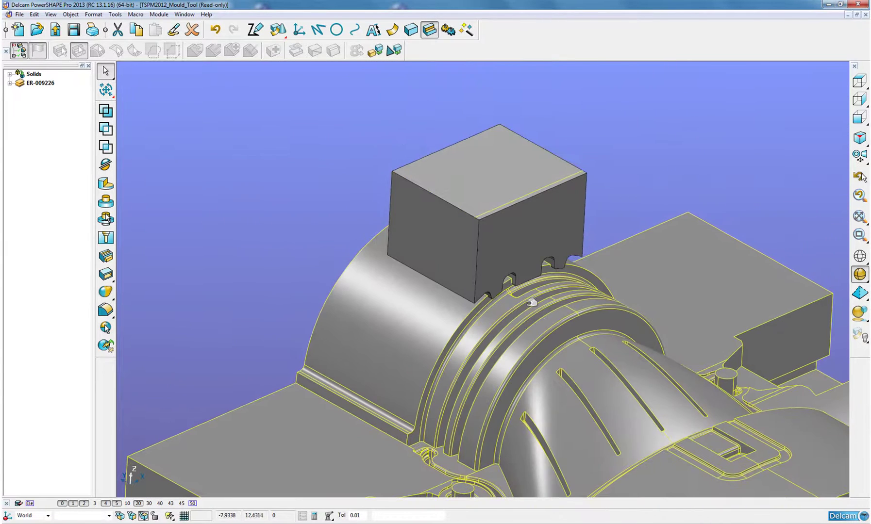
pyautogui.scroll(5, 514, 281)
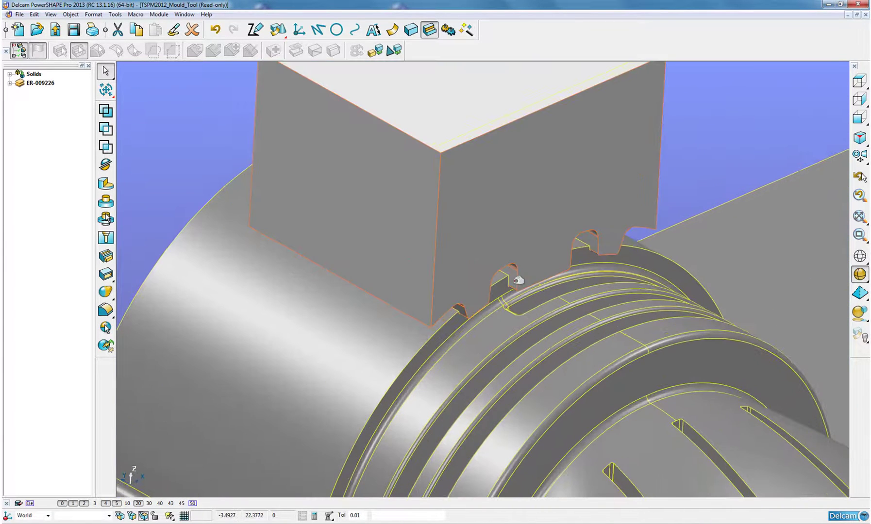
pyautogui.moveTo(513, 281); pyautogui.dragTo(567, 395, button='middle')
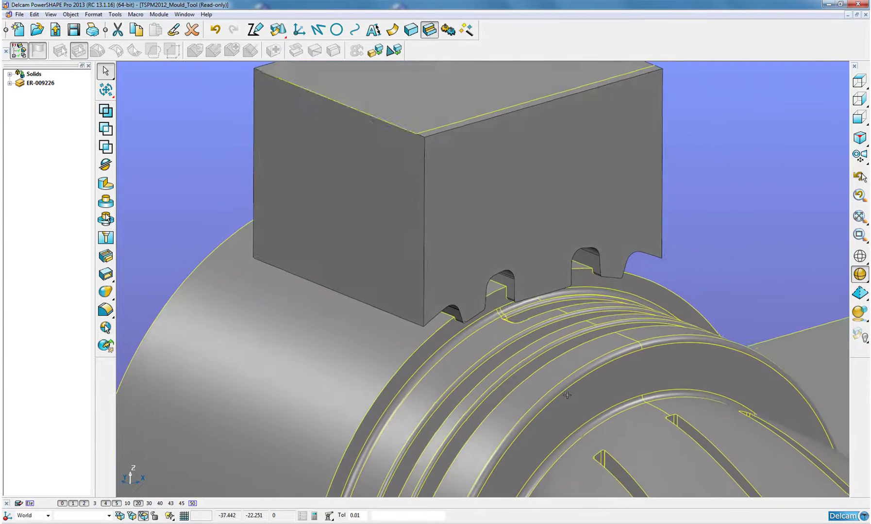
pyautogui.scroll(-6, 573, 359)
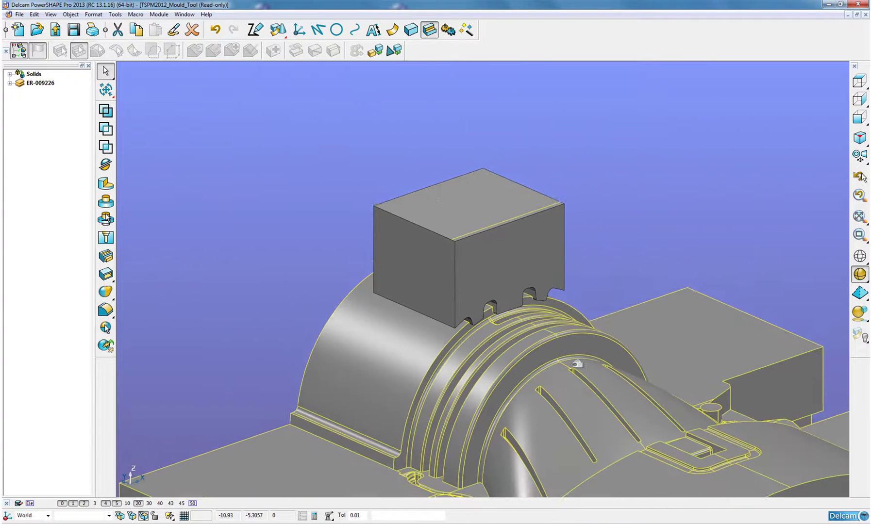
pyautogui.moveTo(577, 364); pyautogui.dragTo(583, 374, button='middle')
# - Start an electrode design from the pocket core as a solid without a base, using the 3R-494-S26x50 copper blank
pyautogui.moveTo(301, 287); pyautogui.dragTo(330, 311)
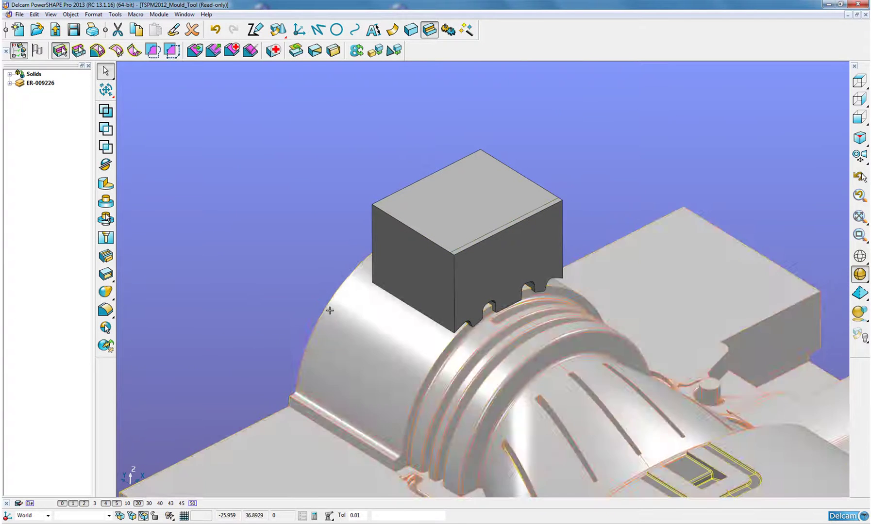
pyautogui.click(149, 152)
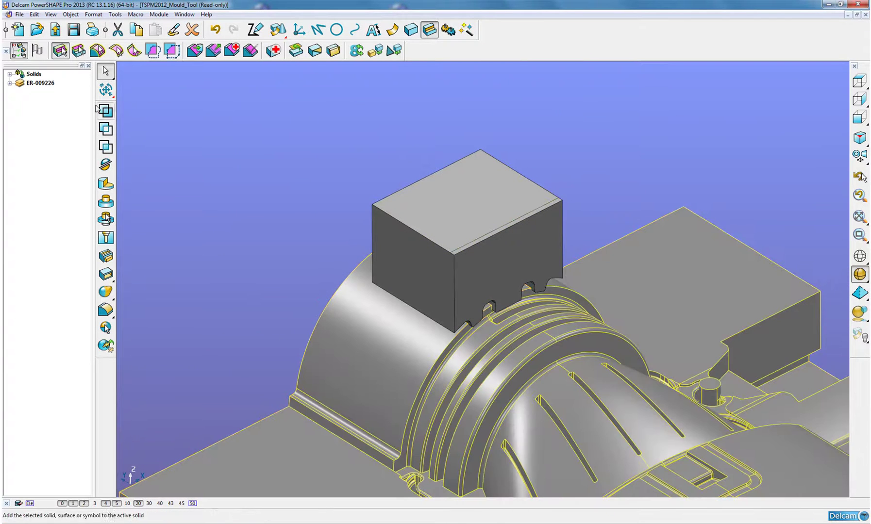
pyautogui.click(378, 234)
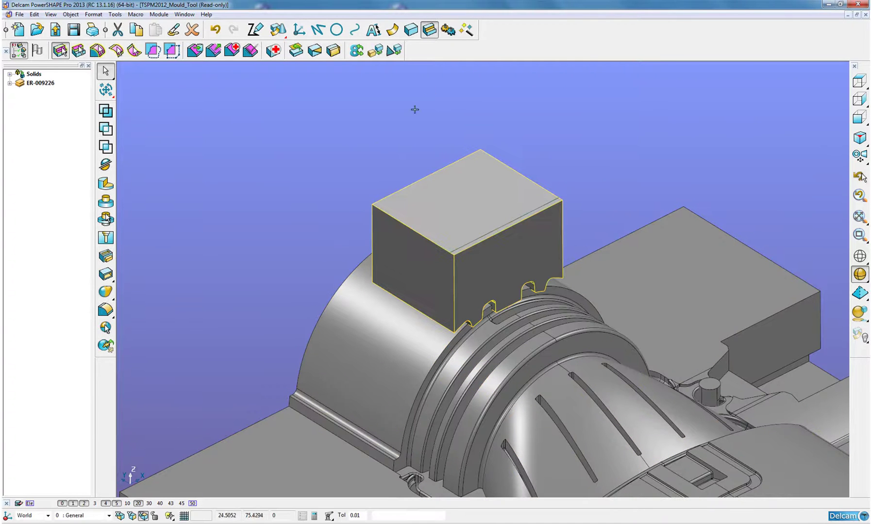
pyautogui.click(465, 33)
pyautogui.click(102, 112)
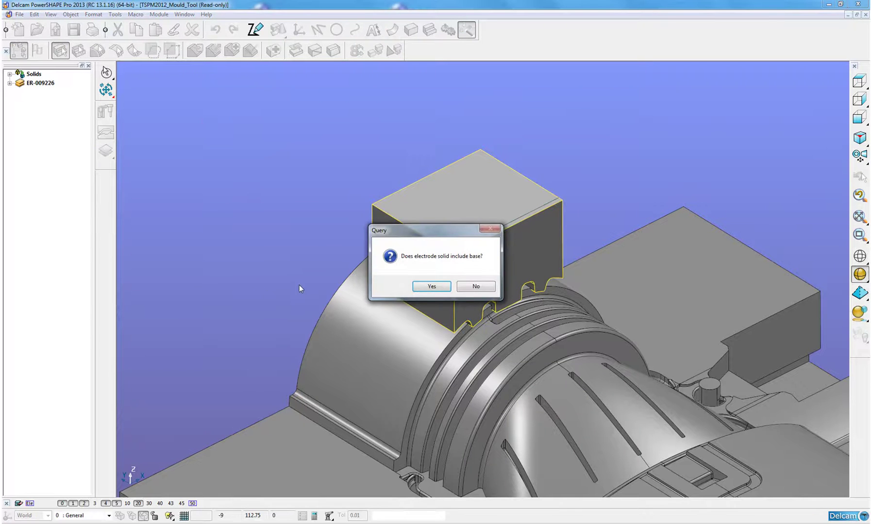
pyautogui.click(473, 285)
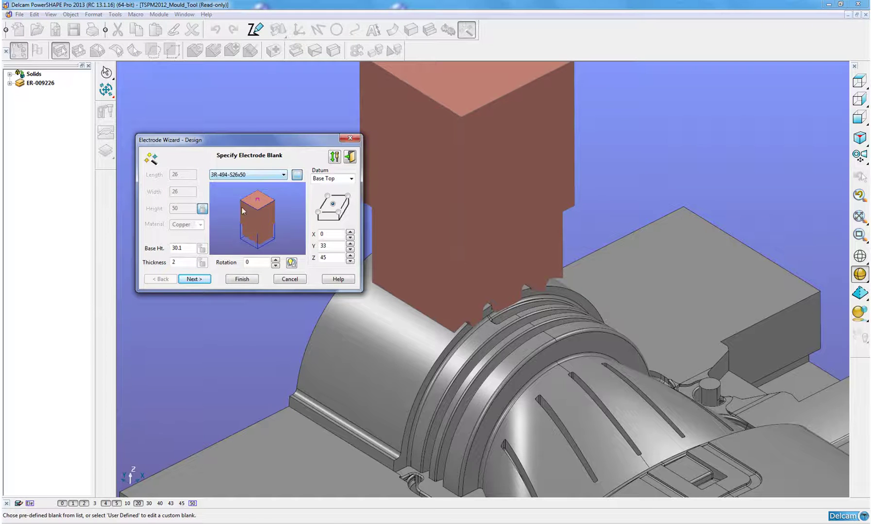
pyautogui.moveTo(262, 241)
pyautogui.mouseDown()
pyautogui.moveTo(267, 220)
pyautogui.moveTo(221, 209)
pyautogui.moveTo(252, 184)
pyautogui.moveTo(272, 241)
pyautogui.mouseUp()
pyautogui.click(192, 280)
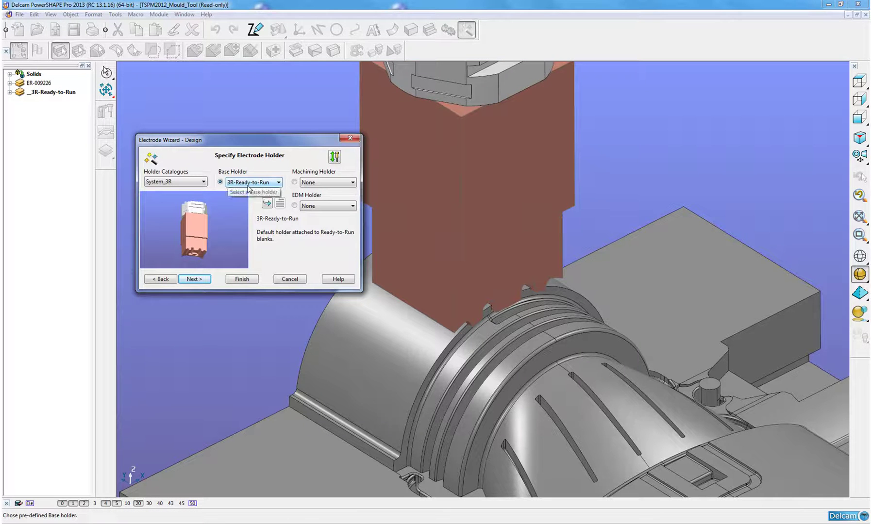
# - Create electrode TSPM2 with the 3R-Ready-to-Run holder, the saved undersizes 0.3, 0.22 and 0.1, a setup sheet and no export, declining another electrode
pyautogui.click(193, 278)
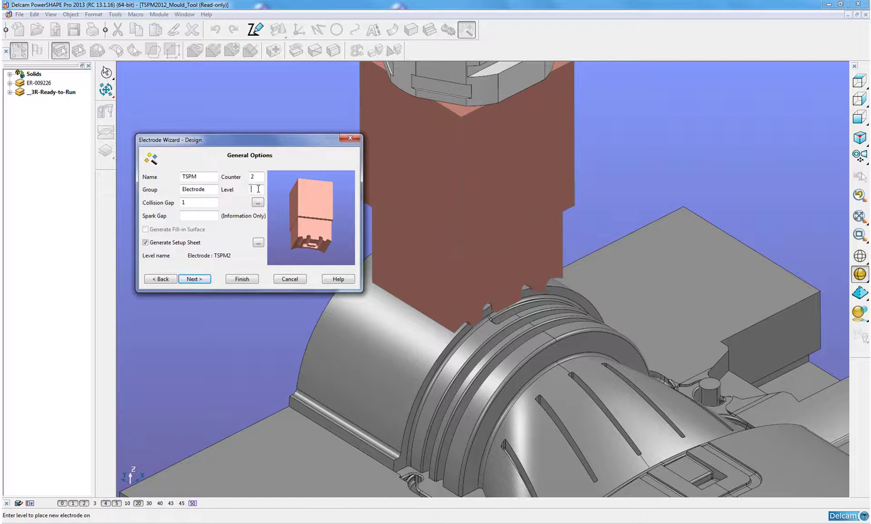
pyautogui.click(197, 280)
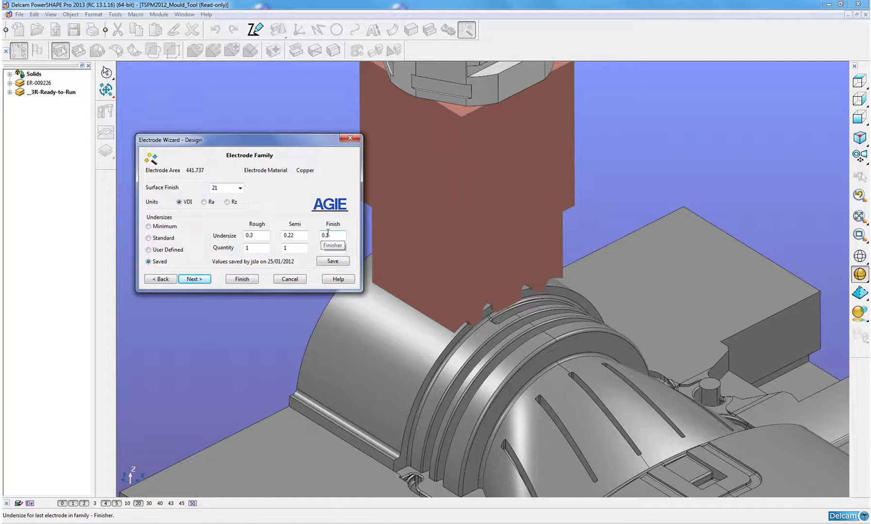
pyautogui.click(204, 280)
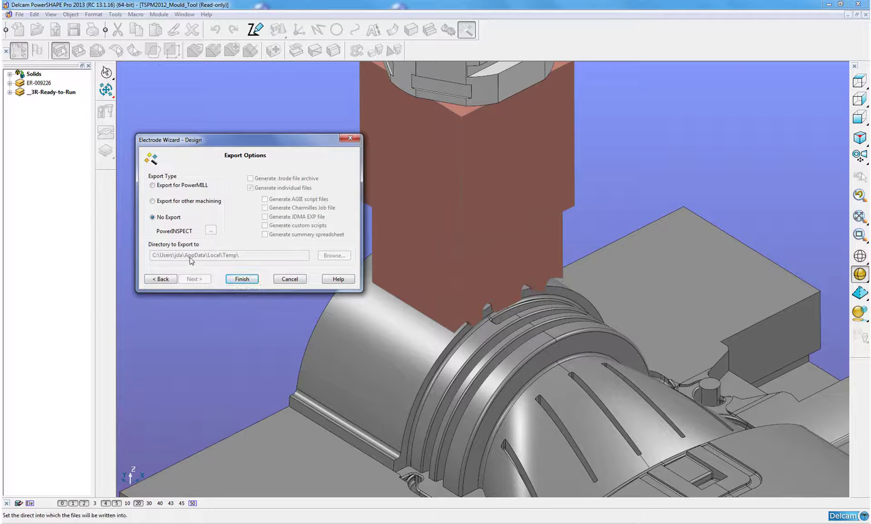
pyautogui.click(242, 281)
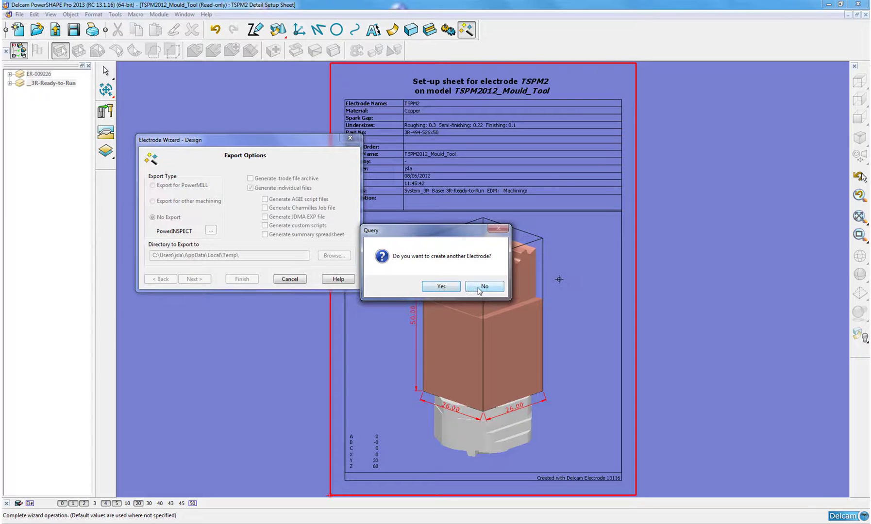
pyautogui.click(483, 286)
# - Review the Electrode GA Setup Sheet for the mould tool and return to the 3D model view
pyautogui.click(184, 14)
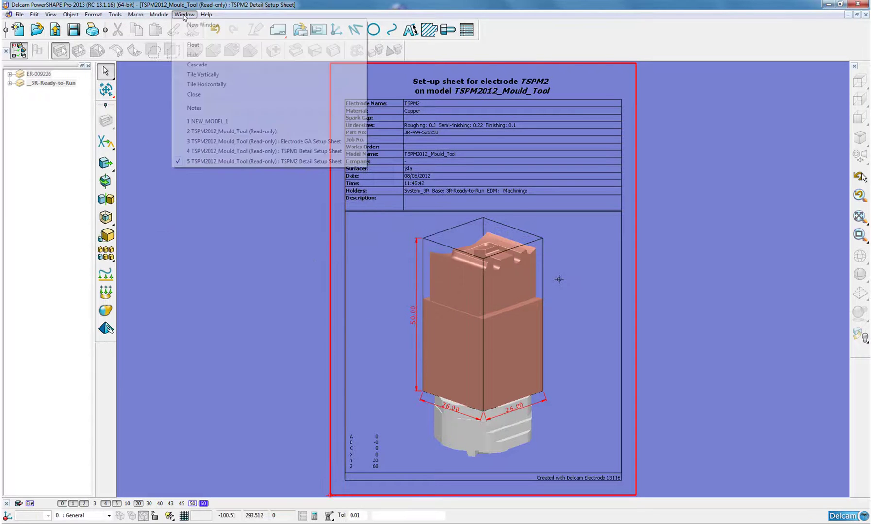
pyautogui.click(221, 141)
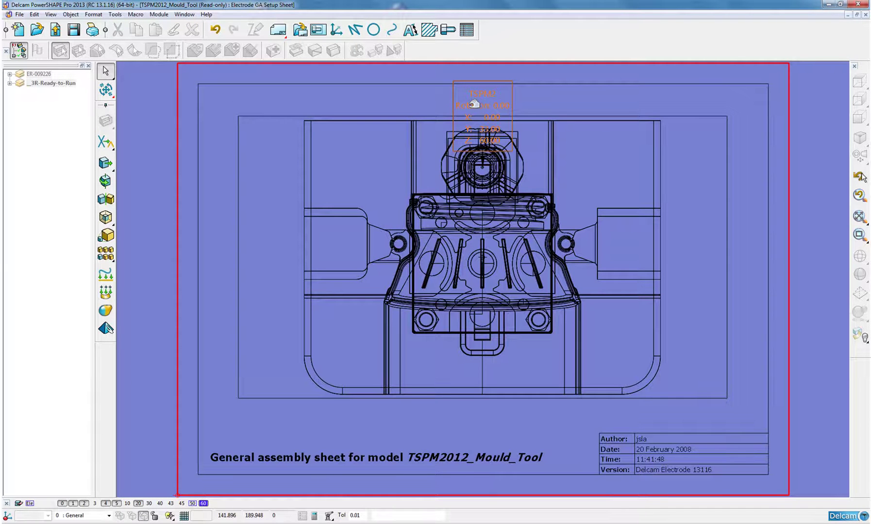
pyautogui.click(184, 14)
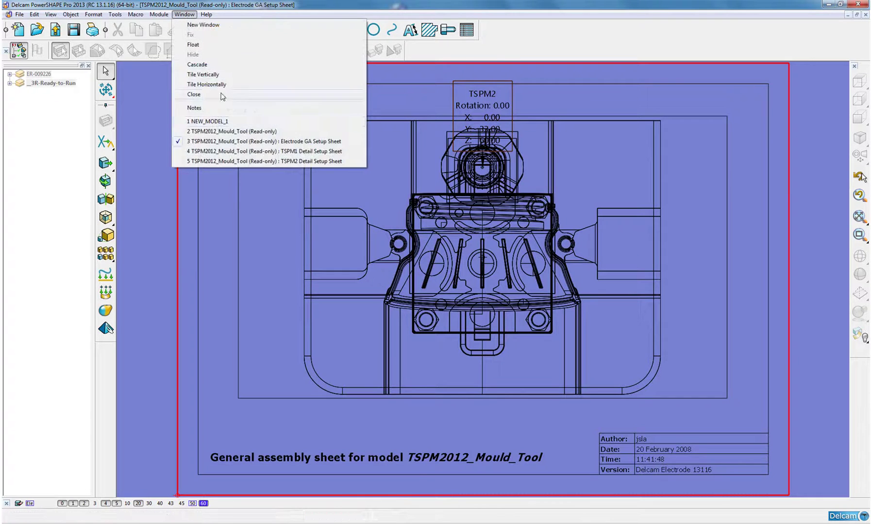
pyautogui.click(220, 132)
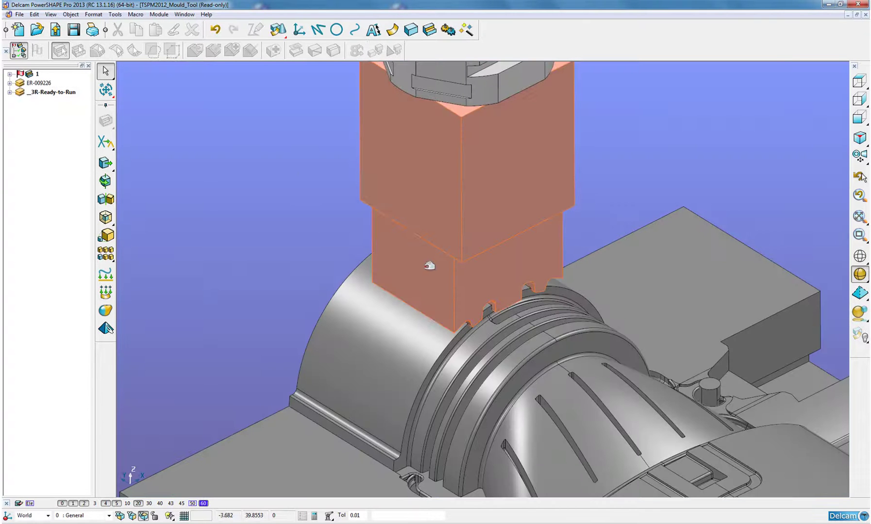
# - Turn on Burn-area Shading for electrode TSPM2 and simulate its motion to position 97, raised clear of the pocket
pyautogui.rightClick(429, 265)
pyautogui.click(473, 430)
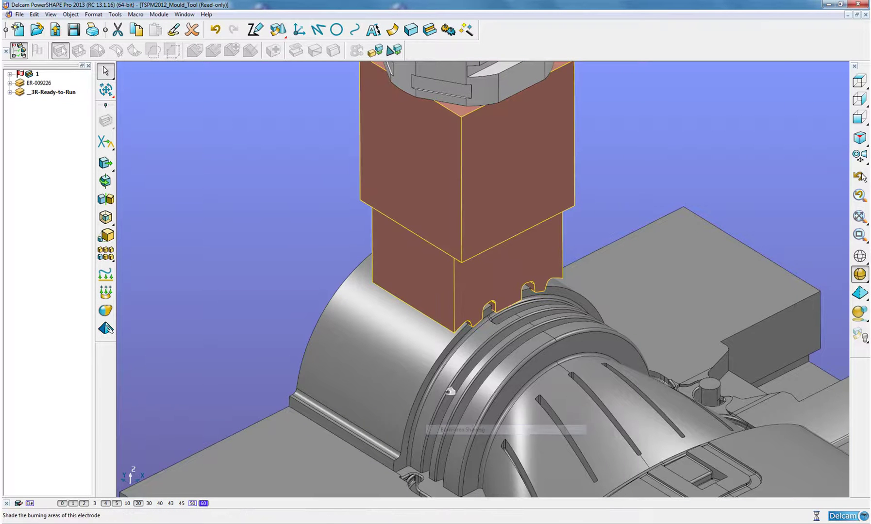
pyautogui.rightClick(388, 227)
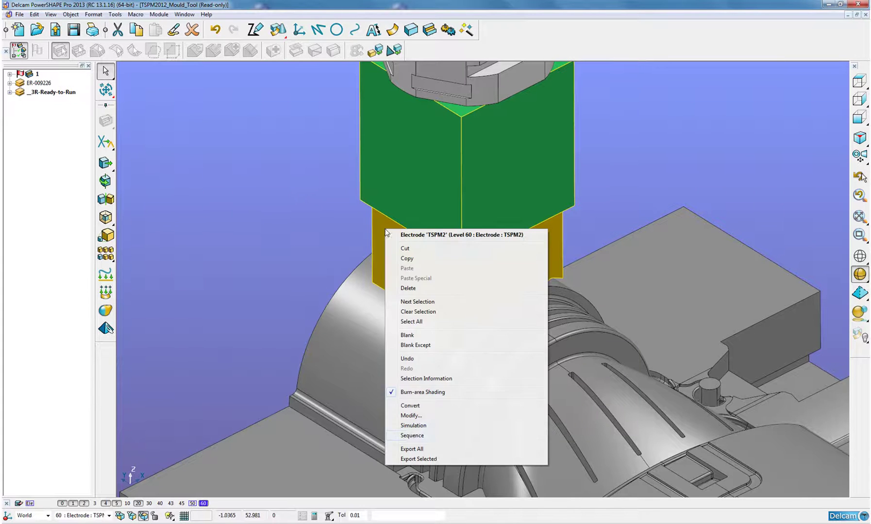
pyautogui.click(456, 426)
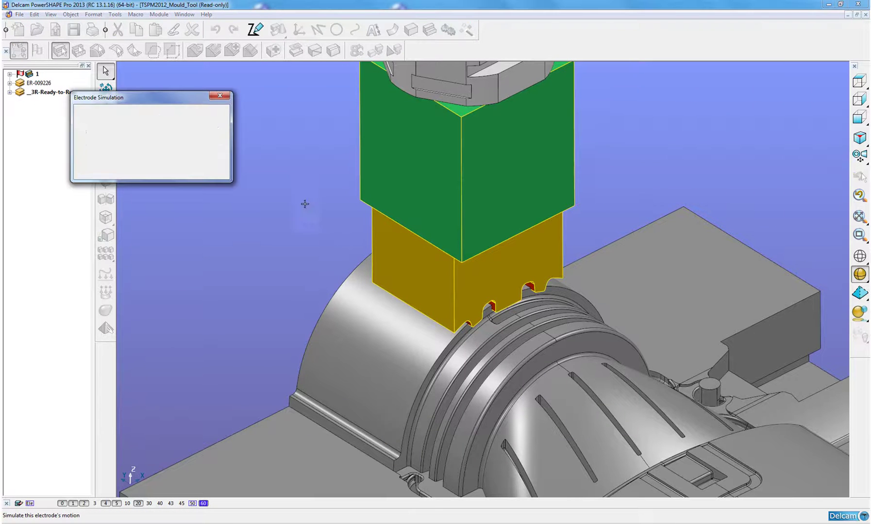
pyautogui.moveTo(85, 128); pyautogui.dragTo(212, 129)
# - Examine the raised electrode's burn faces against the latch pocket from several angles and end the simulation
pyautogui.moveTo(468, 259); pyautogui.dragTo(496, 238, button='middle')
pyautogui.moveTo(455, 162); pyautogui.dragTo(481, 262, button='middle')
pyautogui.moveTo(360, 323); pyautogui.dragTo(466, 292, button='middle')
pyautogui.scroll(3, 457, 239)
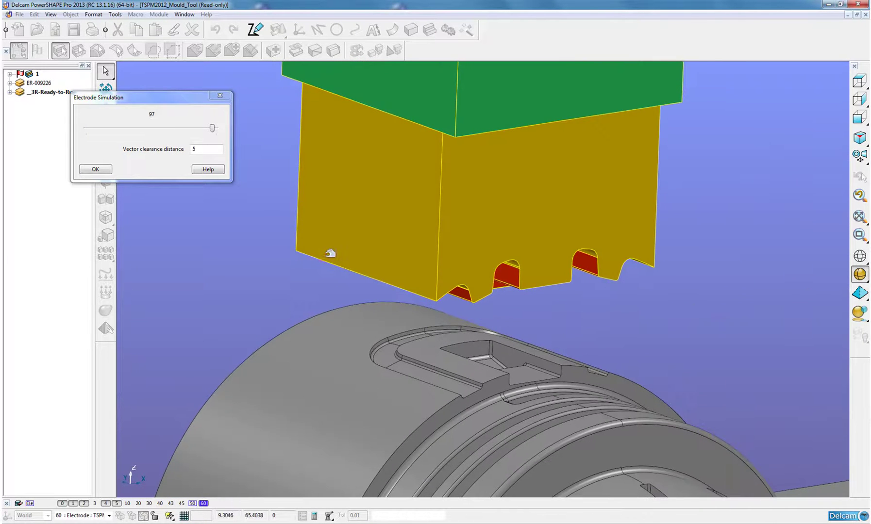
pyautogui.moveTo(330, 252); pyautogui.dragTo(317, 289, button='middle')
pyautogui.click(859, 138)
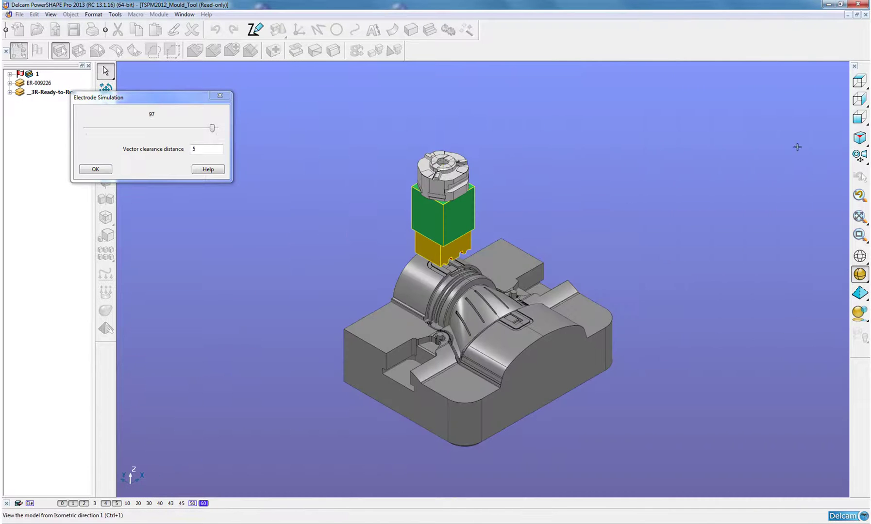
pyautogui.click(92, 170)
pyautogui.click(93, 169)
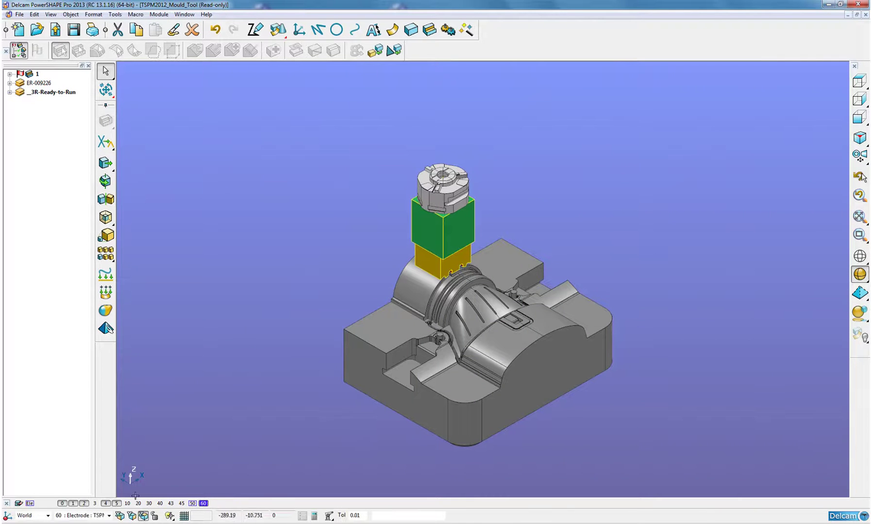
# - Hide the finished electrode's level 60 and select the groove and inner recess faces of the remaining latch pocket
pyautogui.click(206, 502)
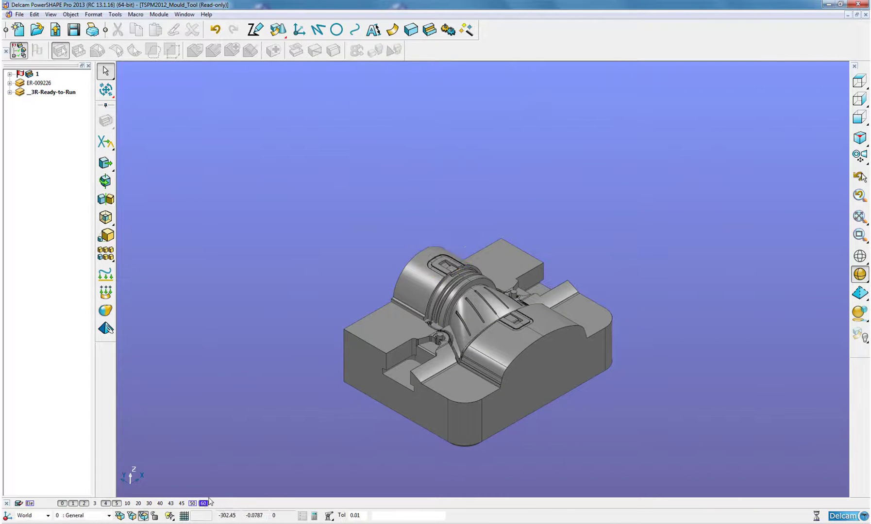
pyautogui.click(402, 344)
pyautogui.moveTo(380, 349); pyautogui.dragTo(538, 247, button='middle')
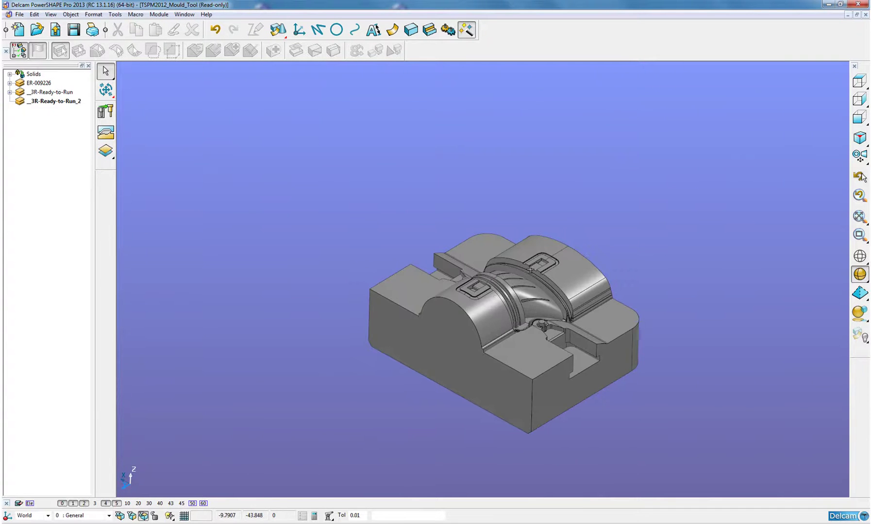
pyautogui.scroll(5, 538, 247)
pyautogui.click(445, 238)
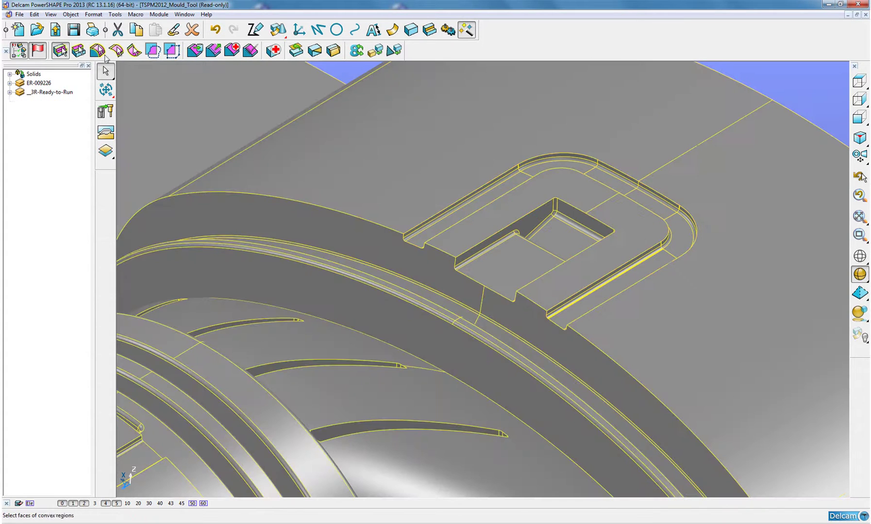
pyautogui.click(679, 241)
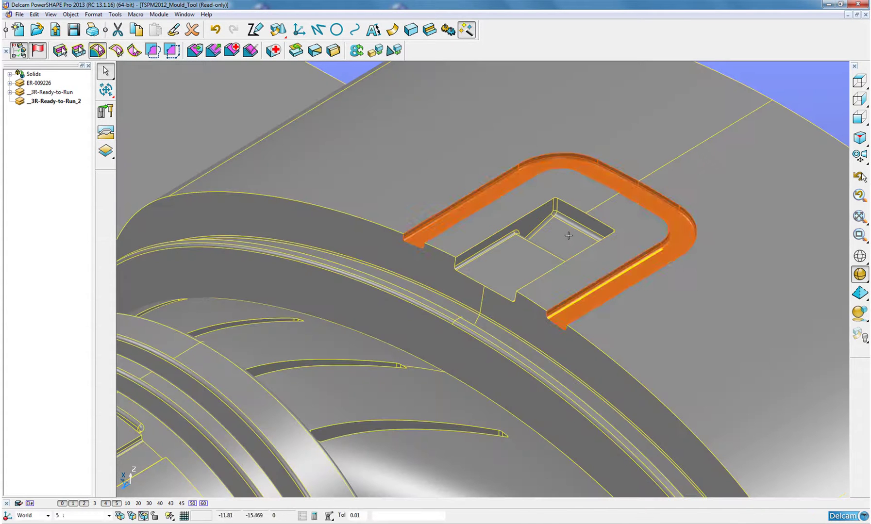
pyautogui.keyDown('shift'); pyautogui.click(564, 227); pyautogui.keyUp('shift')
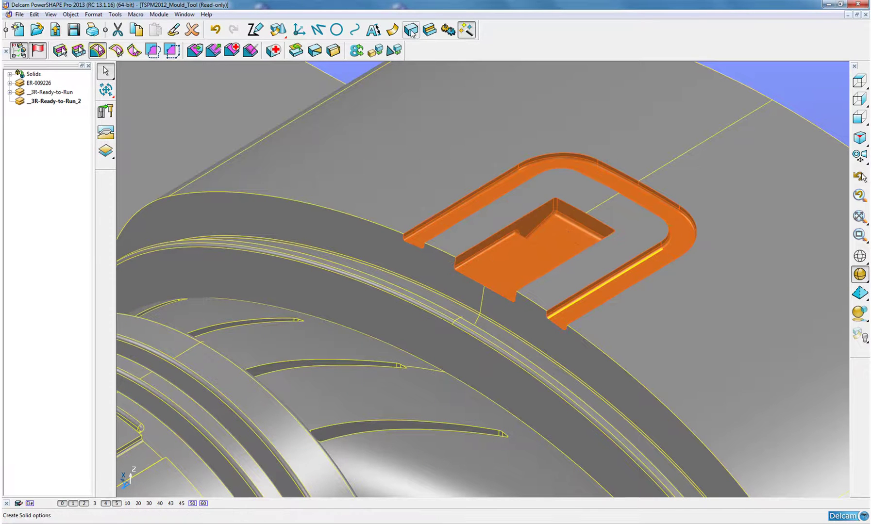
# - Start a solid core from the selected pocket faces with its dimensions rounded to 1
pyautogui.click(410, 29)
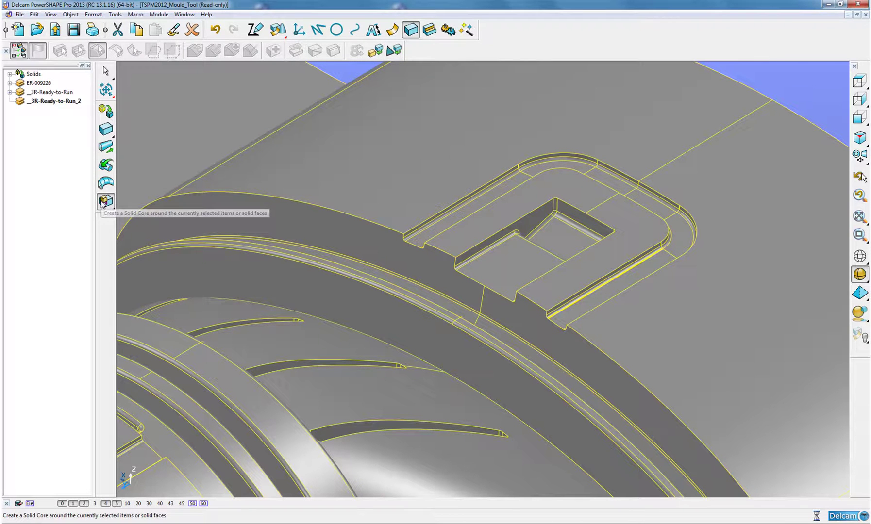
pyautogui.click(104, 201)
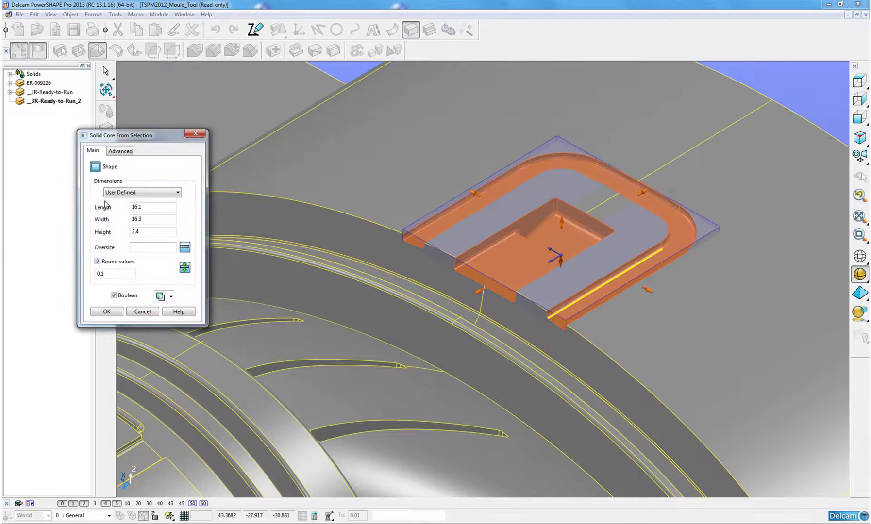
pyautogui.click(110, 274)
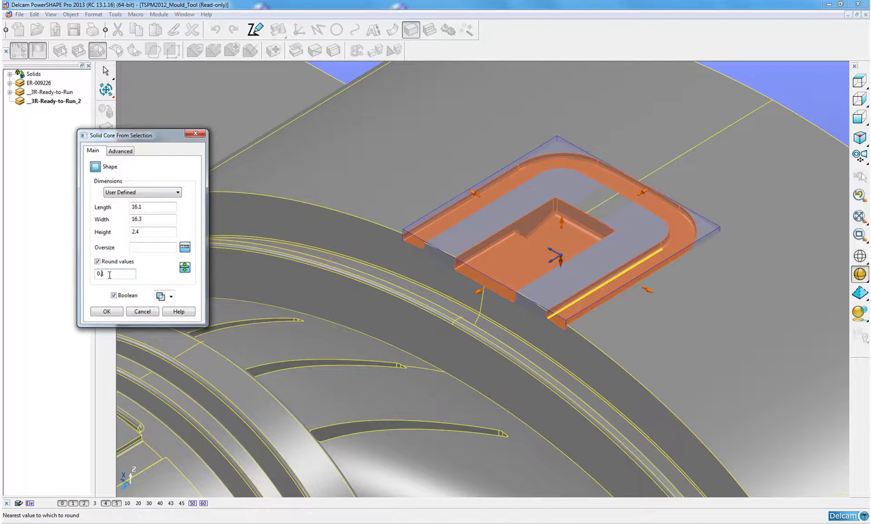
pyautogui.press('BackSpace')
pyautogui.write('1')
# - Try the Best Fit alignment for the solid core and return it to Workplane
pyautogui.click(130, 153)
pyautogui.click(192, 167)
pyautogui.click(183, 183)
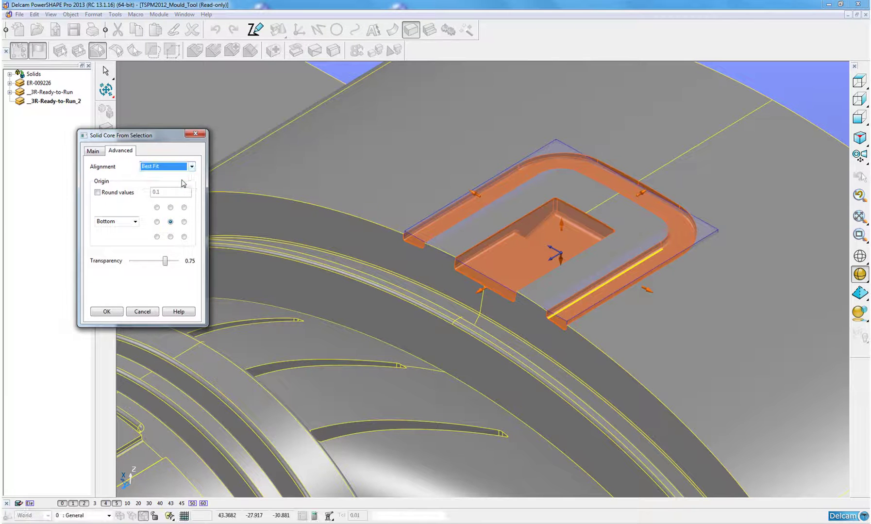
pyautogui.click(192, 167)
pyautogui.click(150, 180)
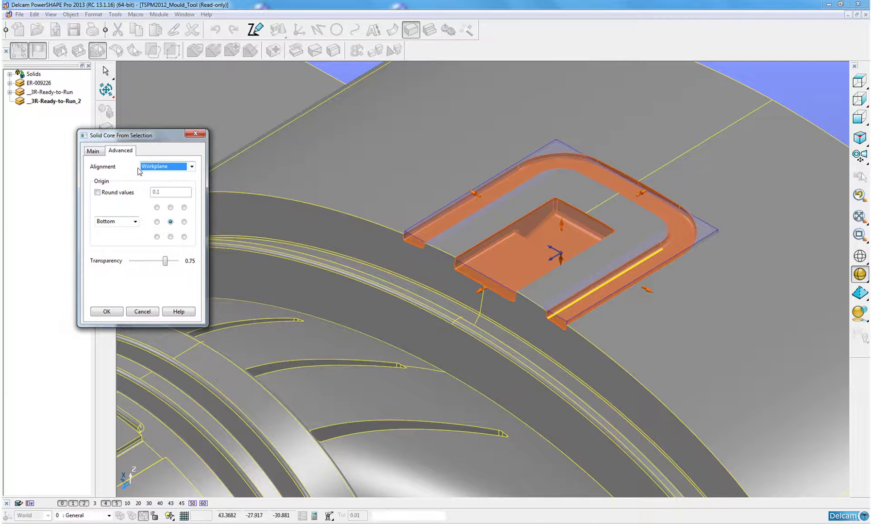
# - Oversize the core by 2, raise only its top face to a height of 10, and create the 20 × 20 × 10 core
pyautogui.click(102, 153)
pyautogui.write('2')
pyautogui.press('Return')
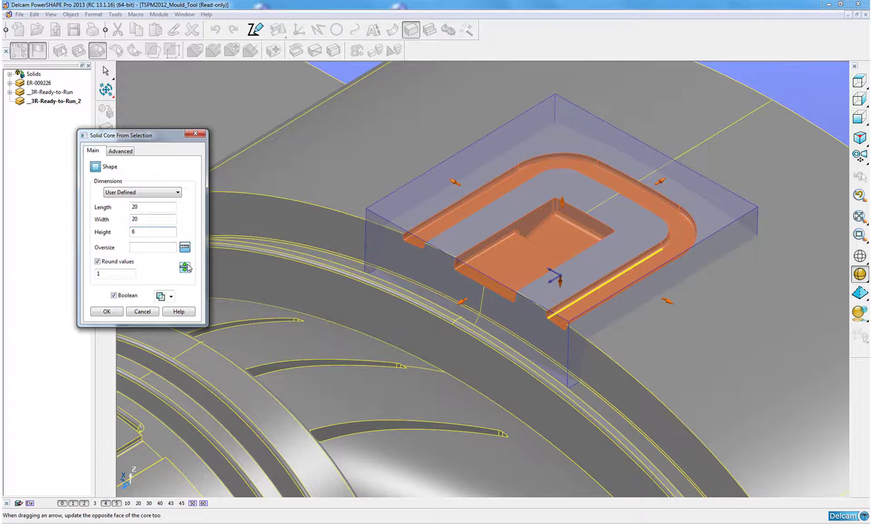
pyautogui.moveTo(567, 196); pyautogui.dragTo(567, 158)
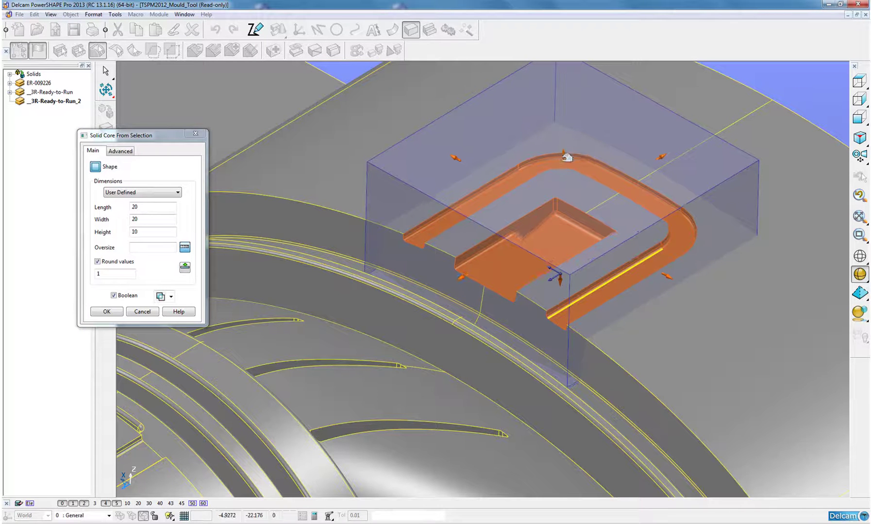
pyautogui.click(113, 312)
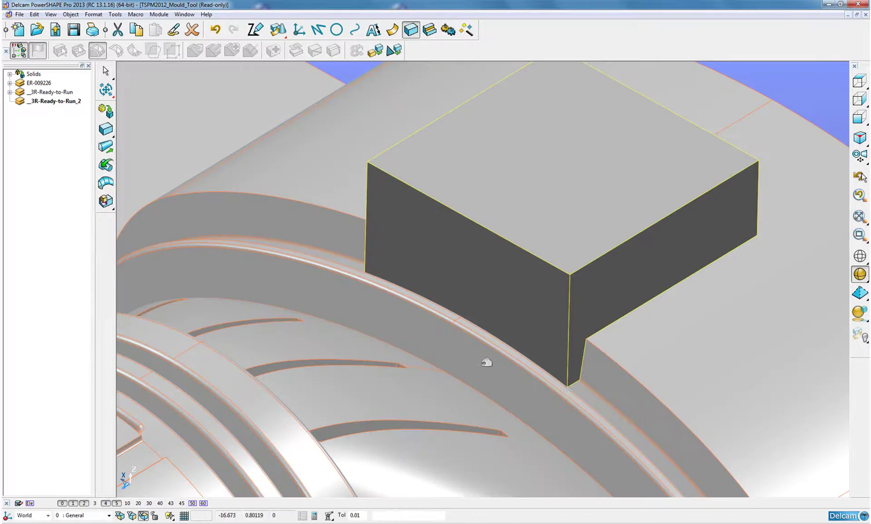
# - Isolate the new electrode core from the mould and show its underside with the pocket form
pyautogui.moveTo(484, 359)
pyautogui.mouseDown(button='middle')
pyautogui.moveTo(558, 346)
pyautogui.moveTo(634, 190)
pyautogui.moveTo(558, 280)
pyautogui.moveTo(612, 266)
pyautogui.moveTo(545, 301)
pyautogui.mouseUp(button='middle')
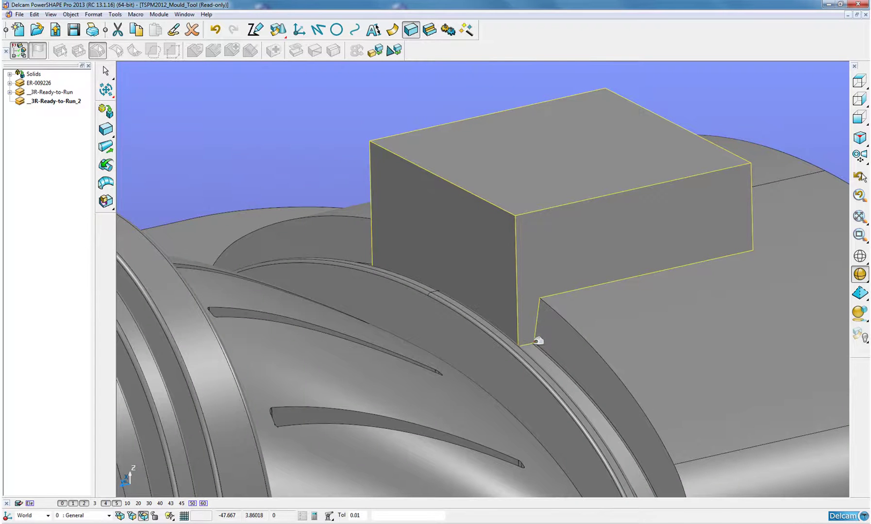
pyautogui.moveTo(538, 341); pyautogui.dragTo(673, 326, button='middle')
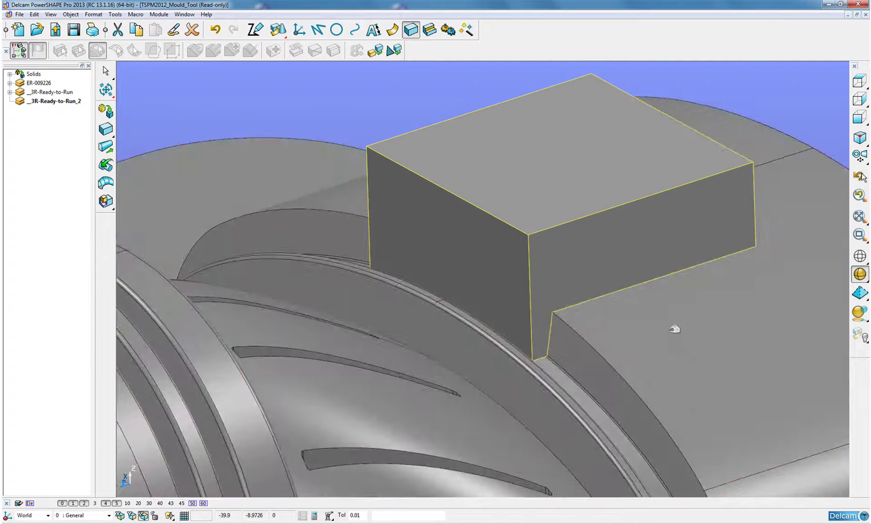
pyautogui.press('Escape')
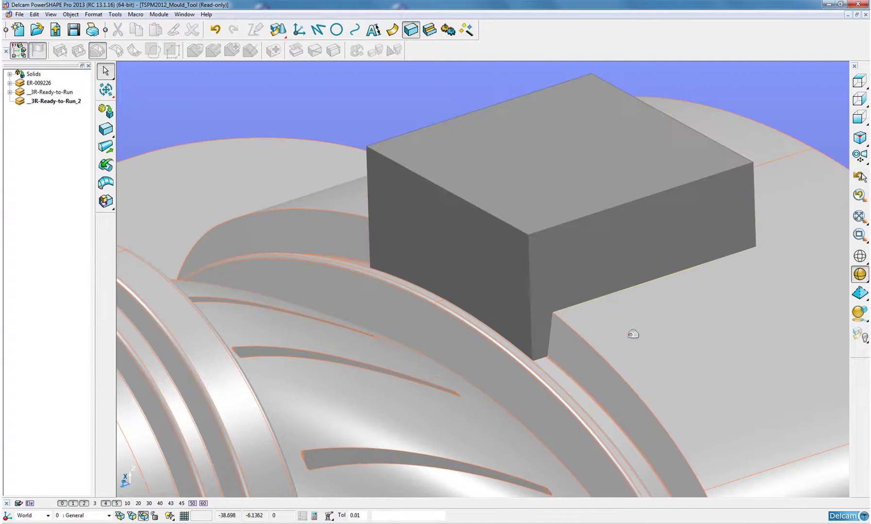
pyautogui.click(607, 259)
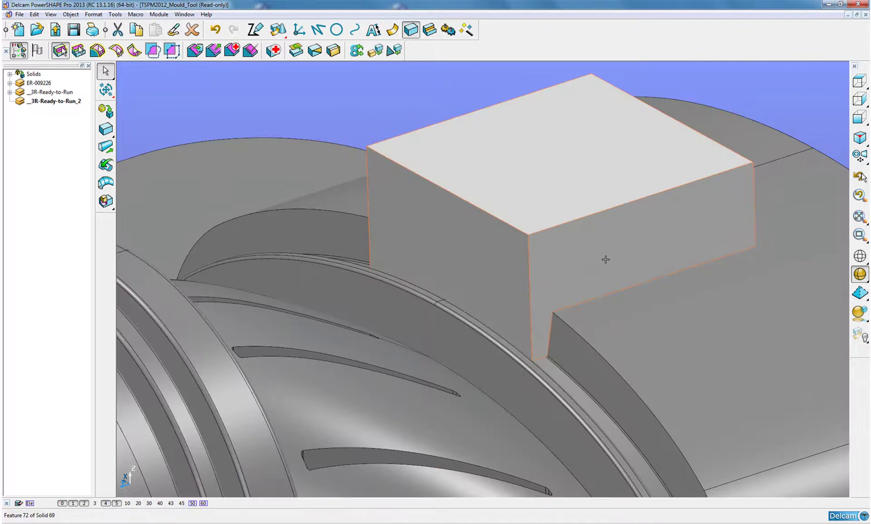
pyautogui.scroll(-5, 609, 272)
pyautogui.moveTo(613, 282); pyautogui.dragTo(419, 218, button='middle')
# - Move the inner, curved and end faces of the core's overhanging lip by 5 in Y to remove the lip
pyautogui.click(403, 212)
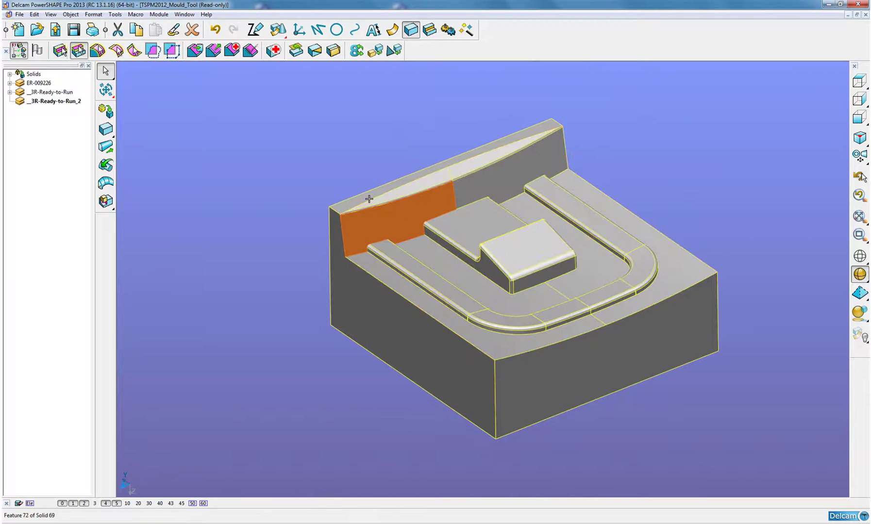
pyautogui.keyDown('shift'); pyautogui.click(473, 178); pyautogui.keyUp('shift')
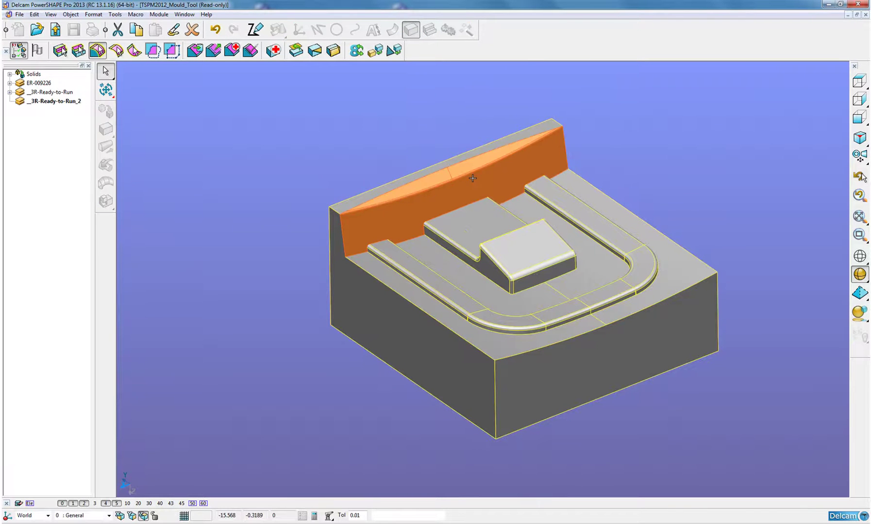
pyautogui.keyDown('shift'); pyautogui.click(352, 200); pyautogui.keyUp('shift')
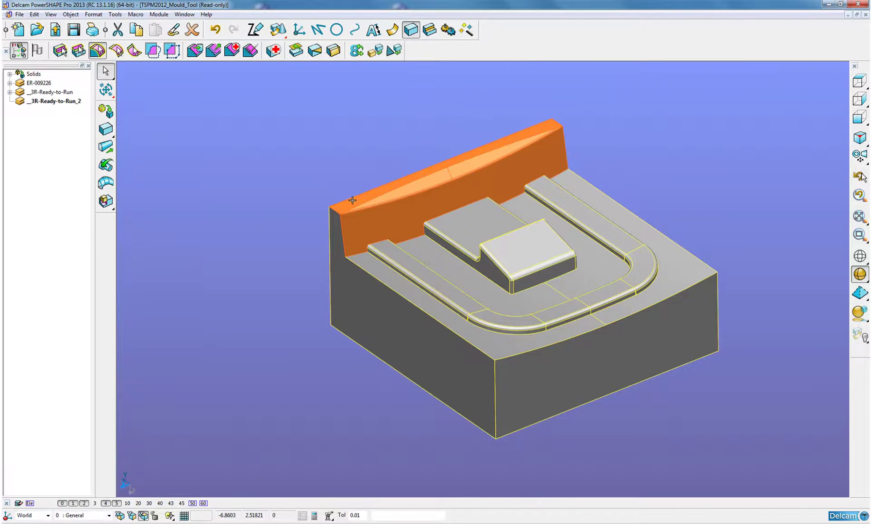
pyautogui.click(105, 90)
pyautogui.click(106, 163)
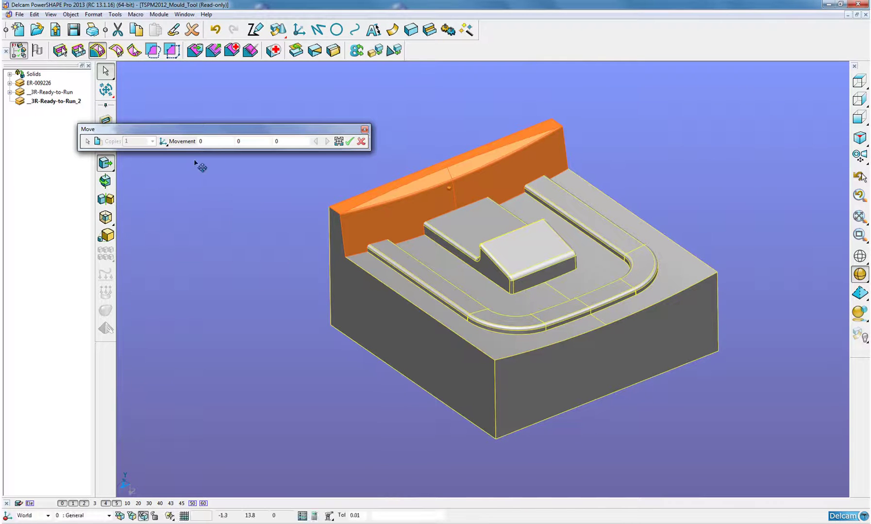
pyautogui.press('Return')
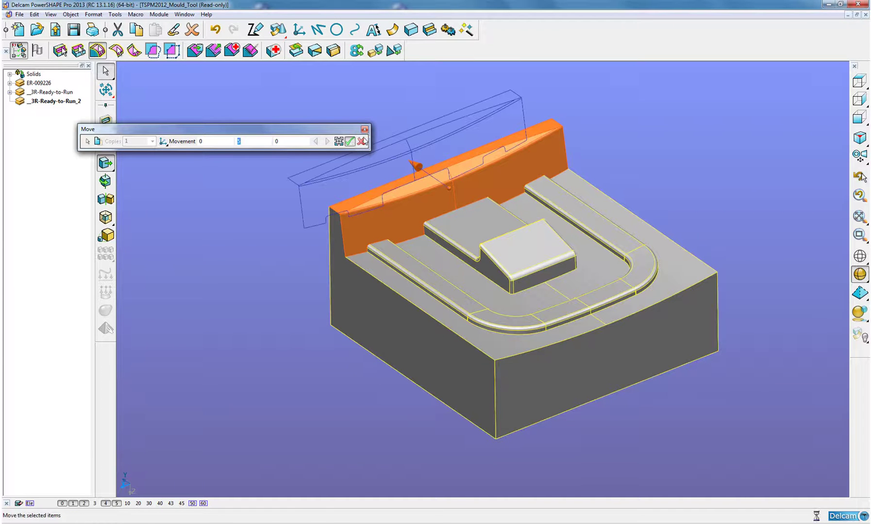
pyautogui.click(364, 140)
pyautogui.click(488, 286)
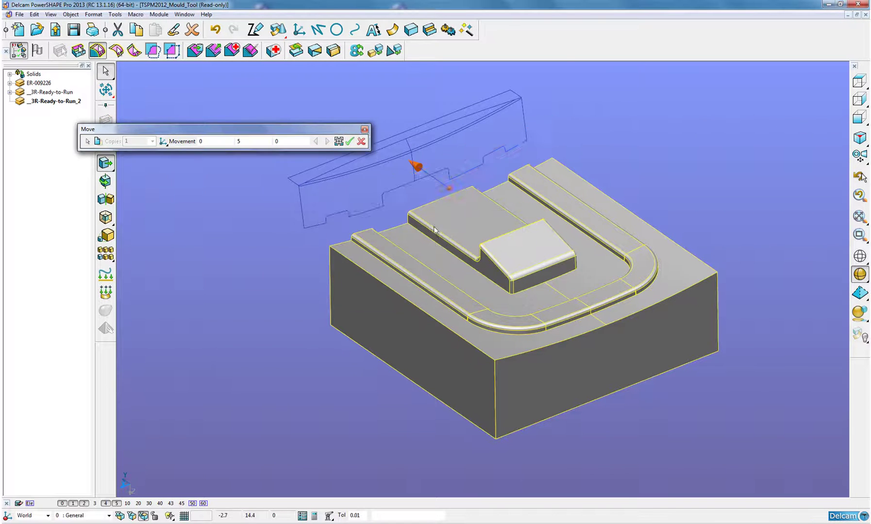
pyautogui.click(365, 129)
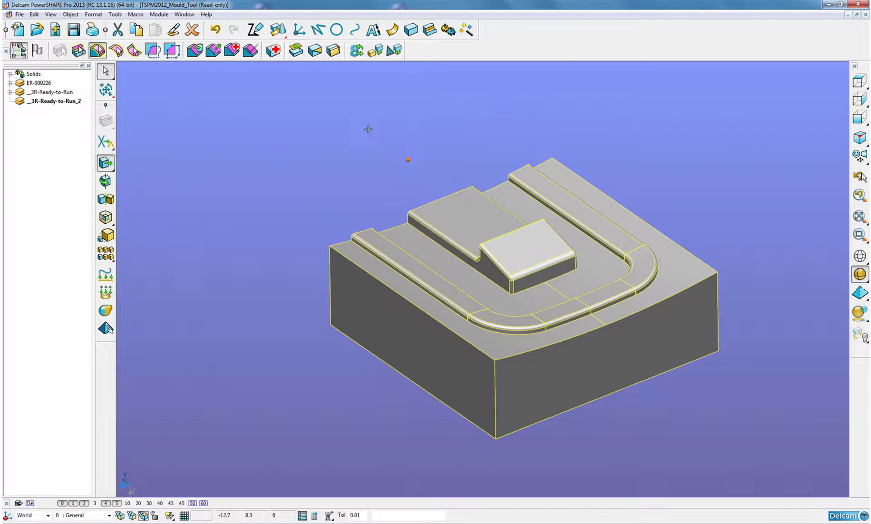
# - Offset the base faces around the U-shaped rib and central block by -2 to extend the burn form
pyautogui.click(362, 256)
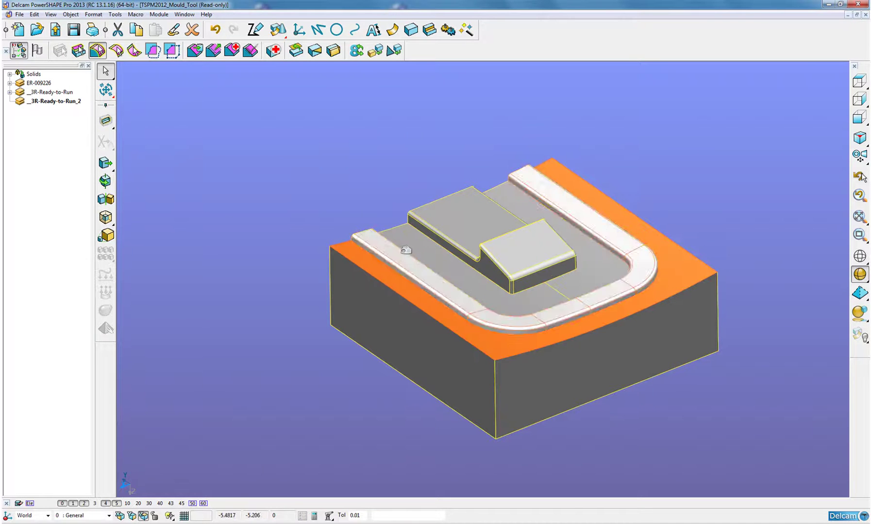
pyautogui.keyDown('shift'); pyautogui.click(414, 246); pyautogui.keyUp('shift')
pyautogui.click(106, 217)
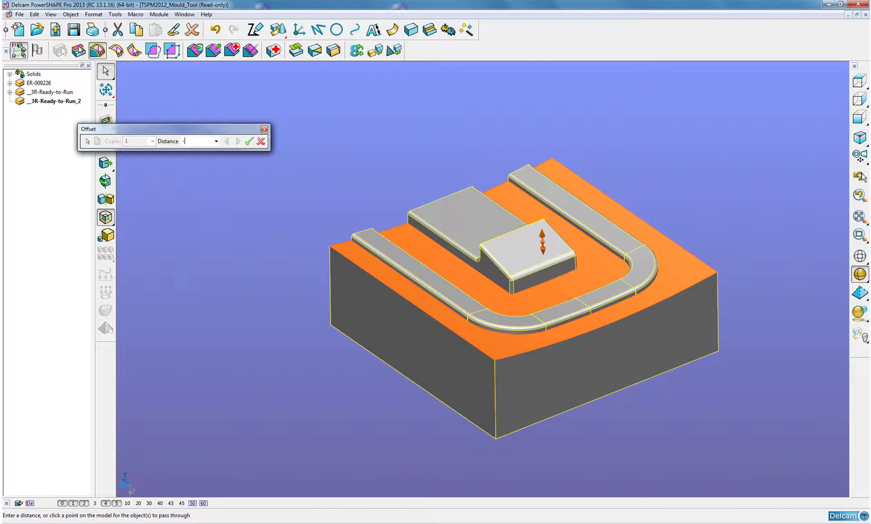
pyautogui.press('Return')
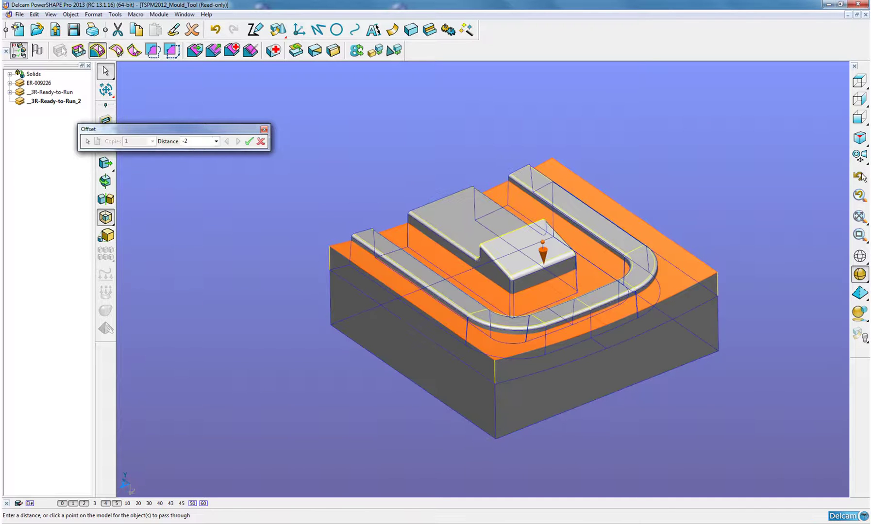
pyautogui.click(249, 142)
pyautogui.click(264, 129)
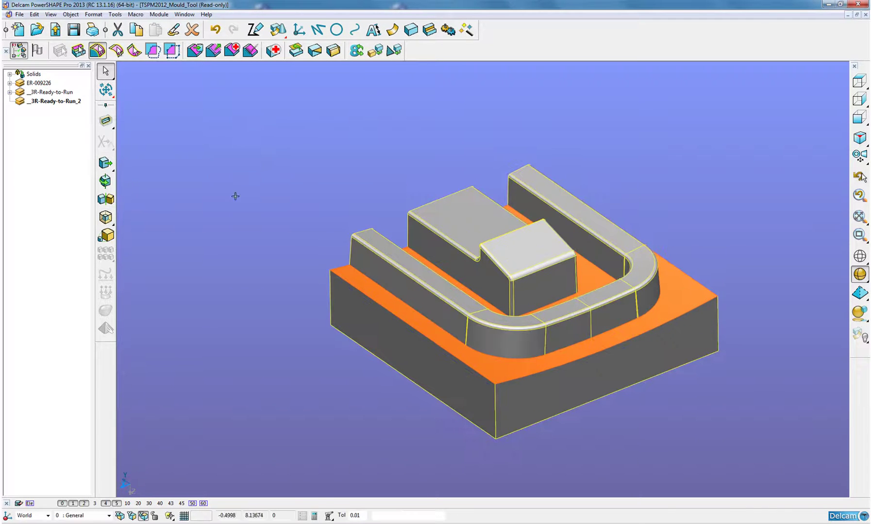
# - Fillet the base edges of the U-shaped rib and central block with a radius of 1
pyautogui.click(39, 52)
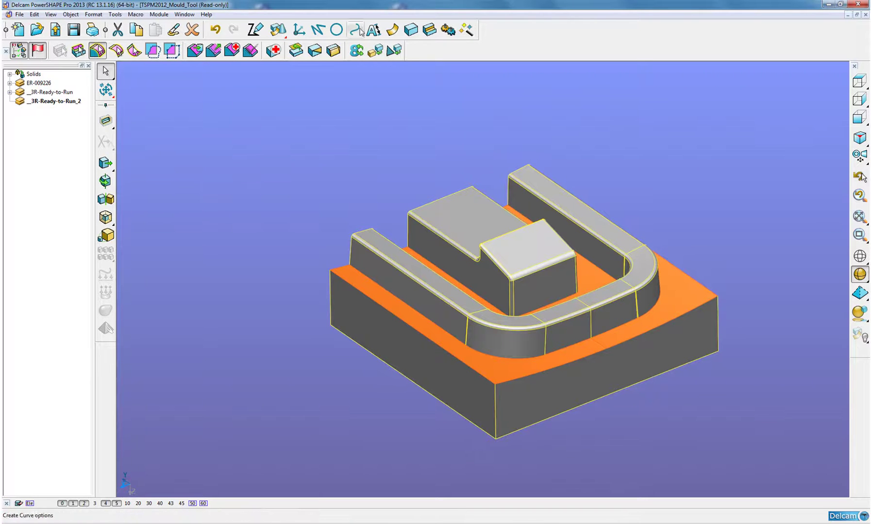
pyautogui.click(429, 30)
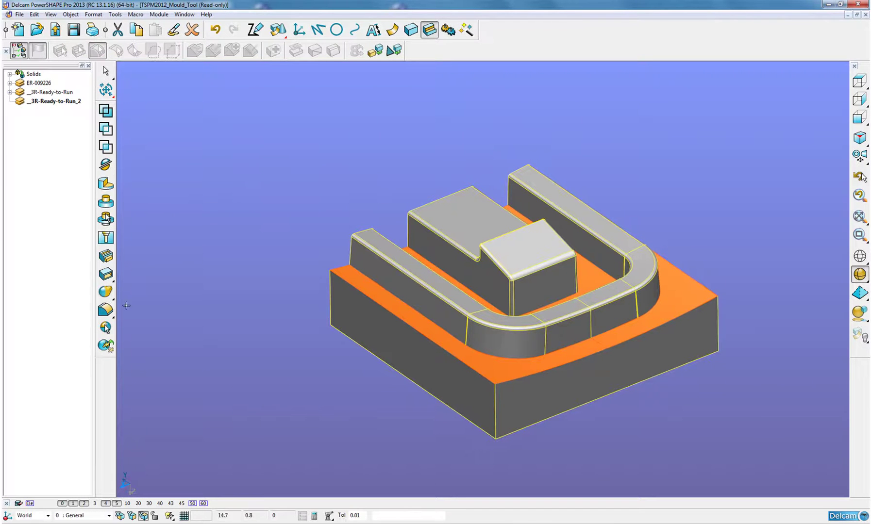
pyautogui.click(106, 309)
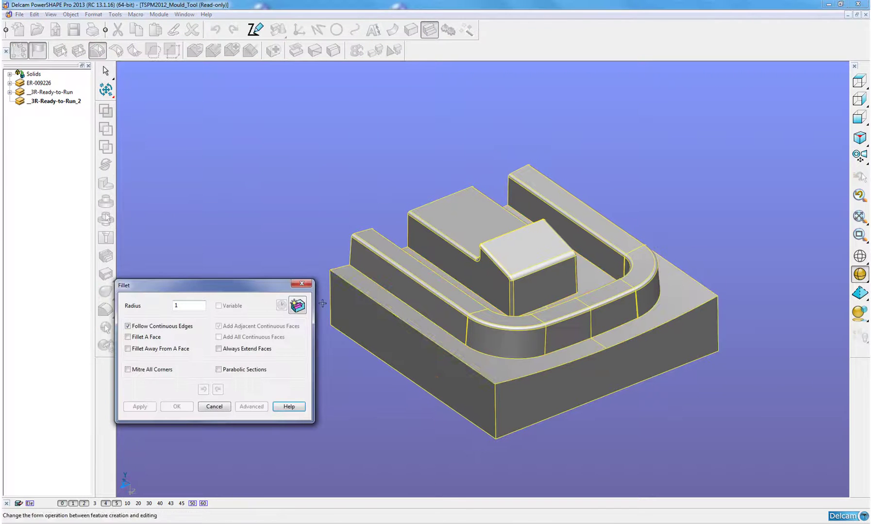
pyautogui.click(416, 309)
pyautogui.click(479, 294)
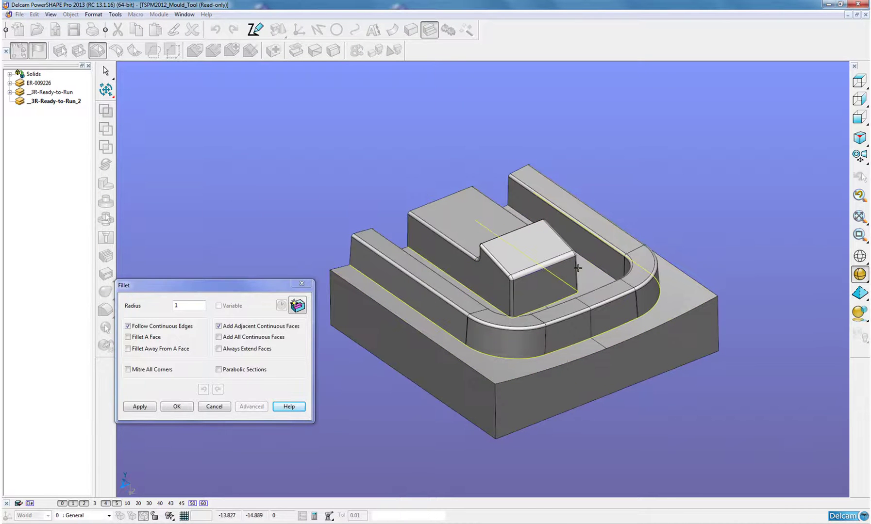
pyautogui.click(139, 408)
pyautogui.click(177, 406)
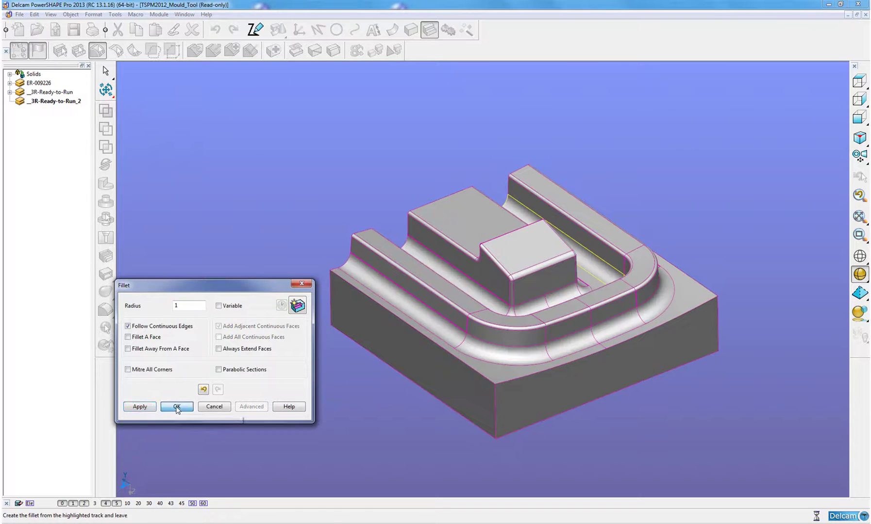
# - Move the electrode core's flat open-end face by -0.5 in Y
pyautogui.moveTo(631, 97); pyautogui.dragTo(427, 340, button='middle')
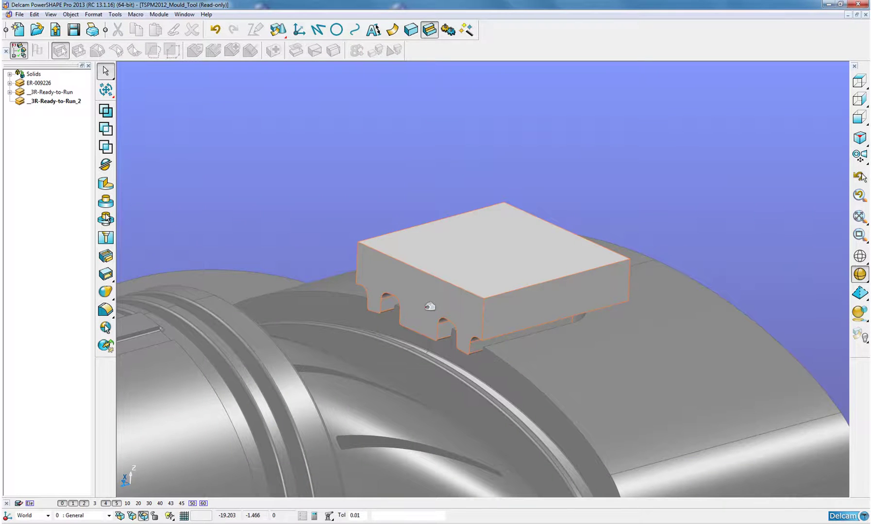
pyautogui.click(430, 307)
pyautogui.click(78, 51)
pyautogui.click(399, 292)
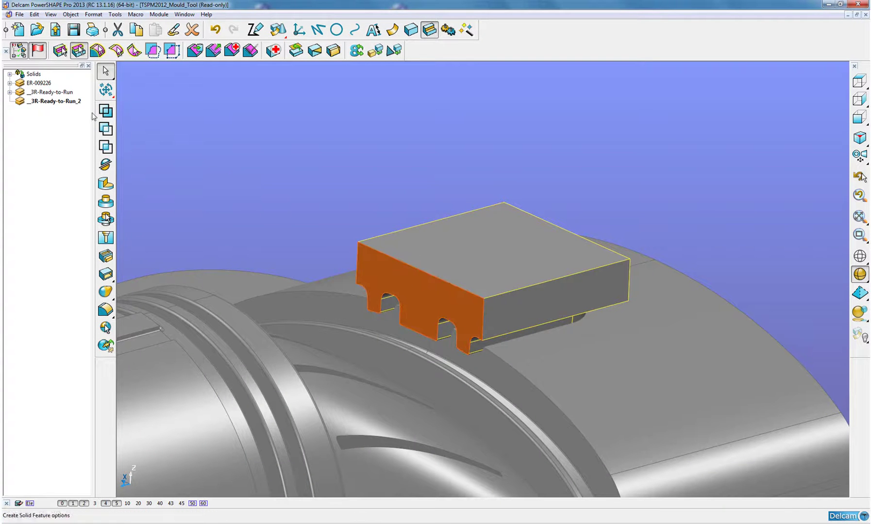
pyautogui.click(106, 90)
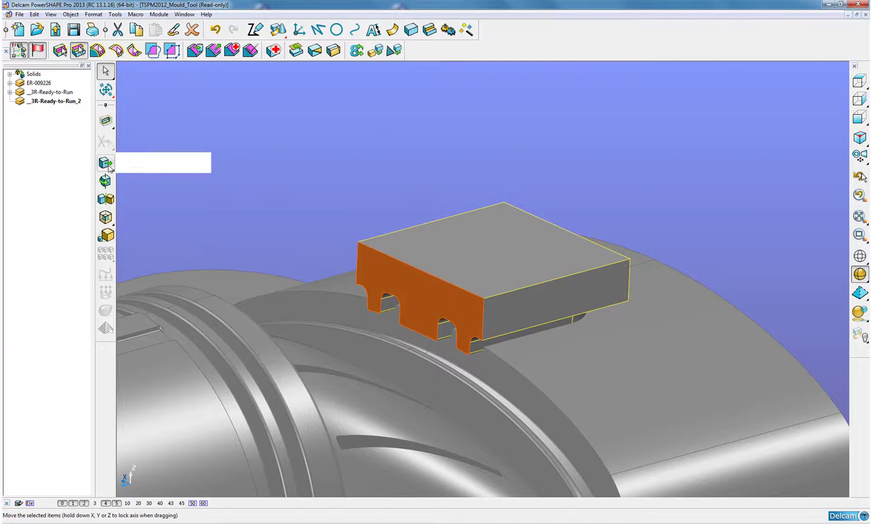
pyautogui.click(106, 163)
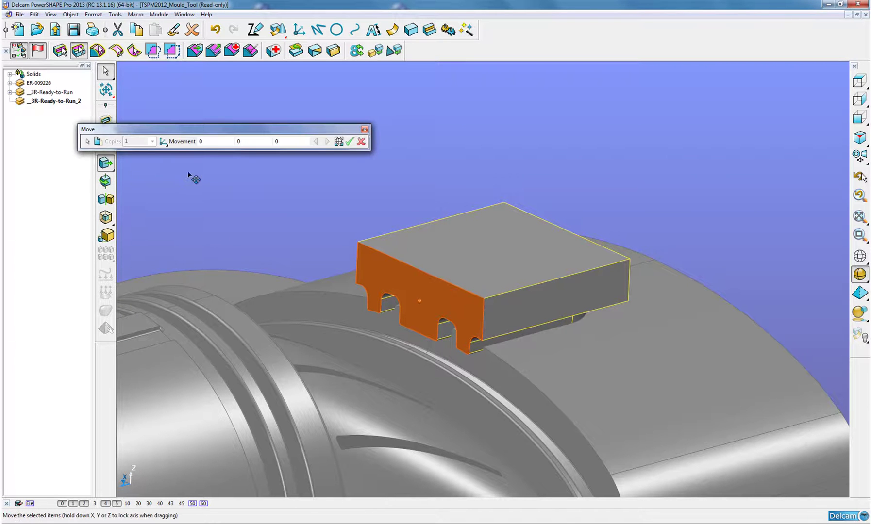
pyautogui.click(256, 141)
pyautogui.write('-0.5')
pyautogui.press('Return')
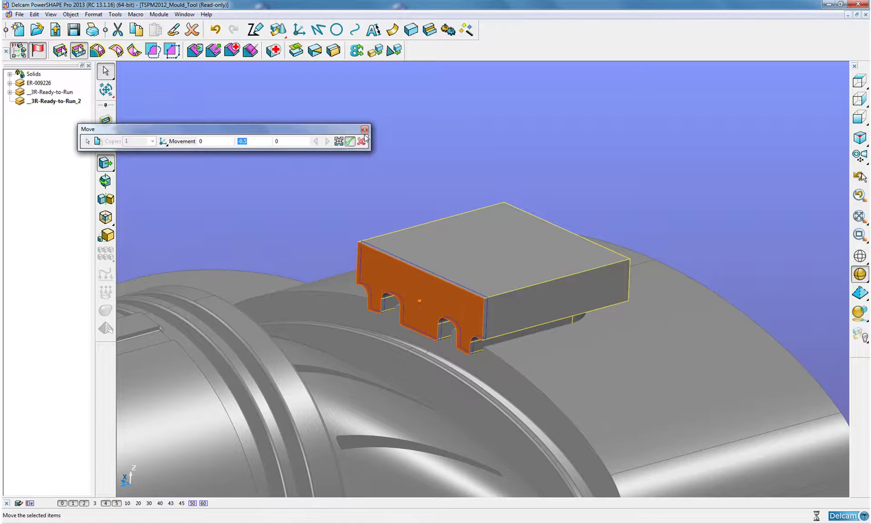
pyautogui.click(350, 140)
pyautogui.click(500, 286)
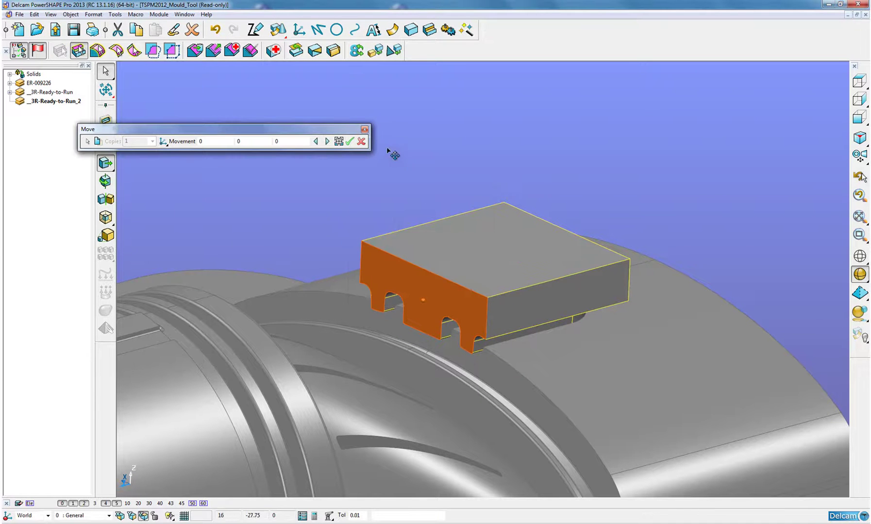
pyautogui.click(364, 129)
# - Start an electrode design from the core solid with the Electrode Wizard, accepting the collision and specifying that the solid has no base
pyautogui.moveTo(349, 184); pyautogui.dragTo(558, 291, button='middle')
pyautogui.moveTo(690, 216); pyautogui.dragTo(740, 293)
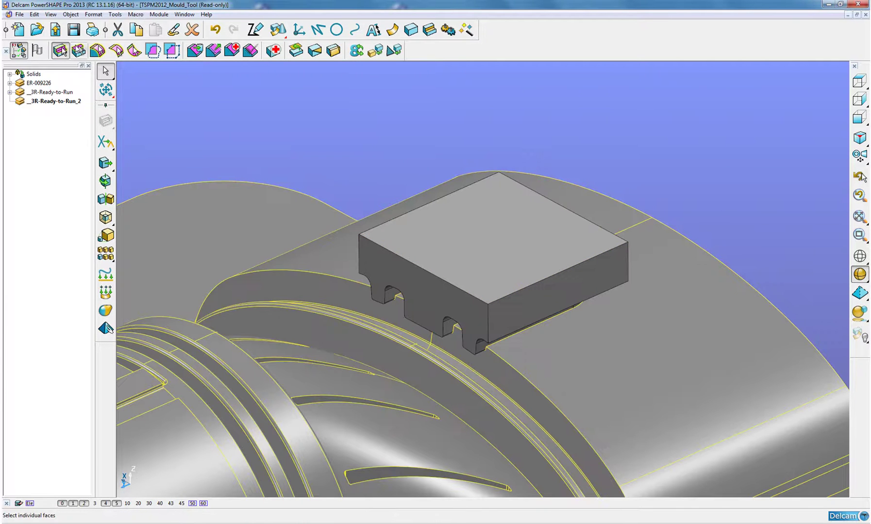
pyautogui.moveTo(522, 310); pyautogui.dragTo(466, 202, button='middle')
pyautogui.click(534, 264)
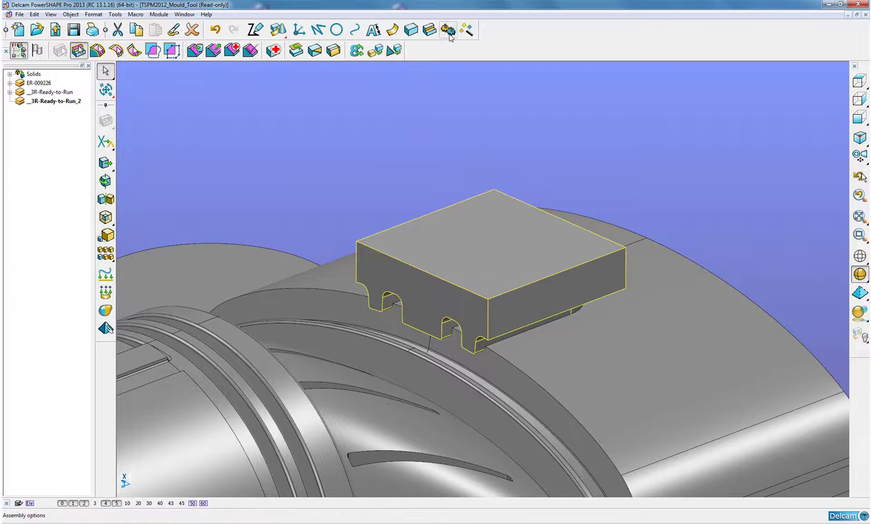
pyautogui.click(466, 30)
pyautogui.click(105, 111)
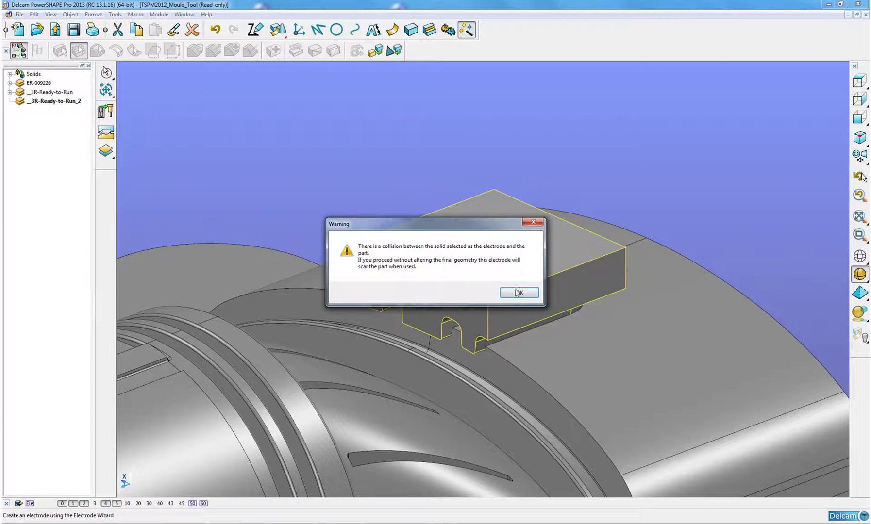
pyautogui.click(518, 293)
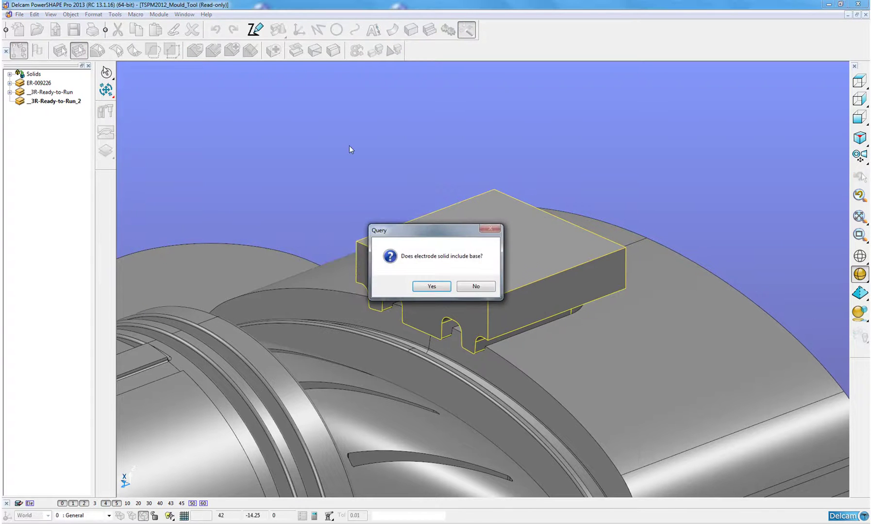
pyautogui.click(474, 290)
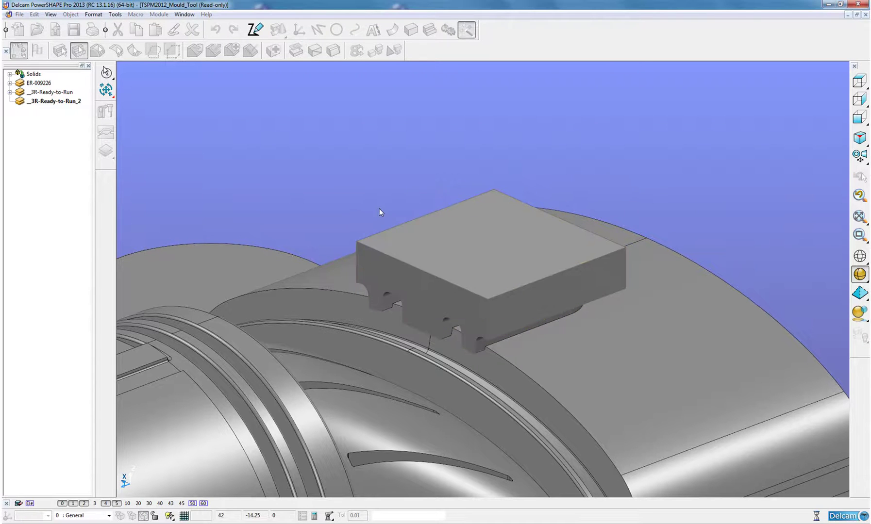
# - Accept the 3R-494-S22x50 copper blank, change the TSPM electrode's level, and keep the saved undersizes for the electrode family
pyautogui.click(194, 278)
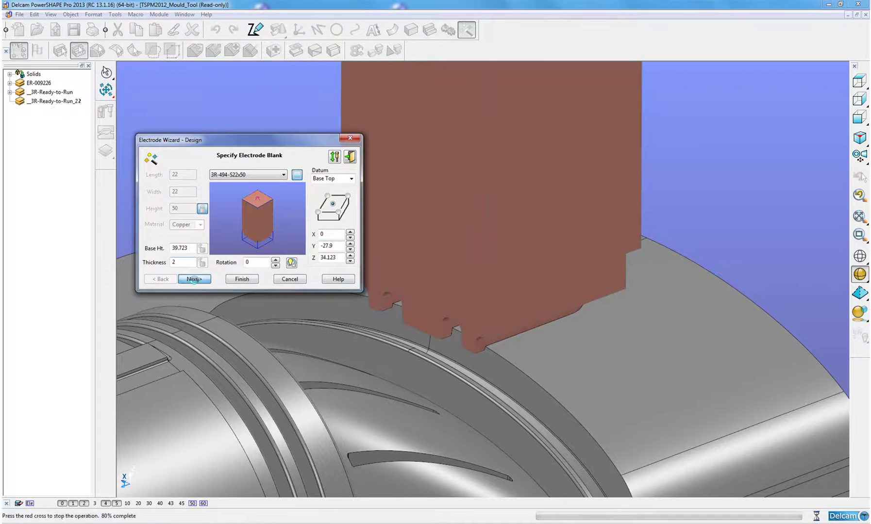
pyautogui.click(194, 279)
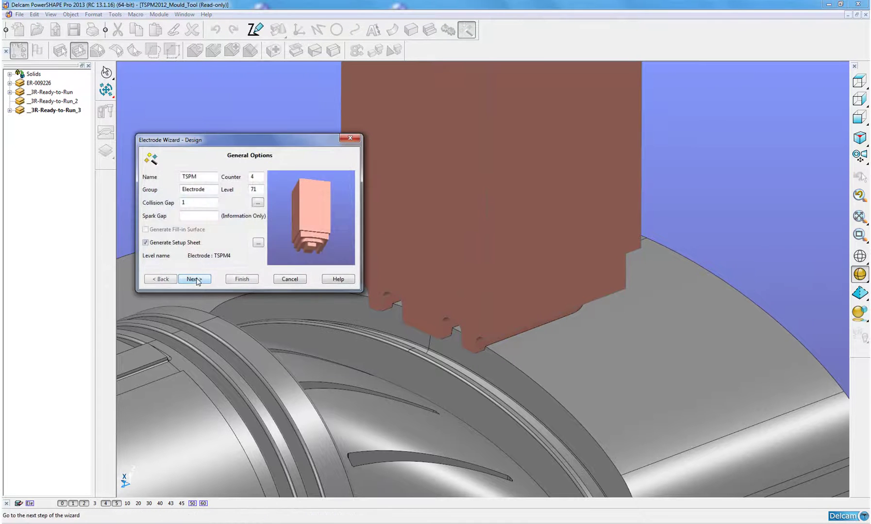
pyautogui.click(260, 191)
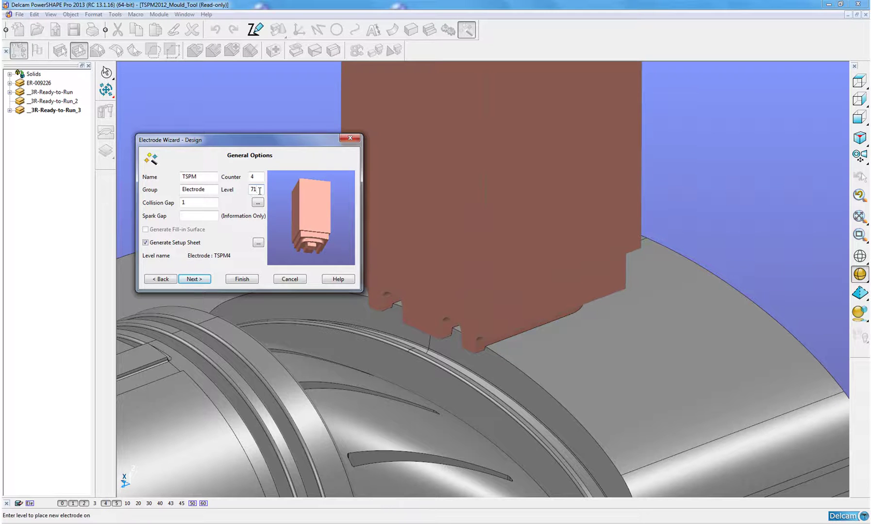
pyautogui.write('3')
pyautogui.click(197, 280)
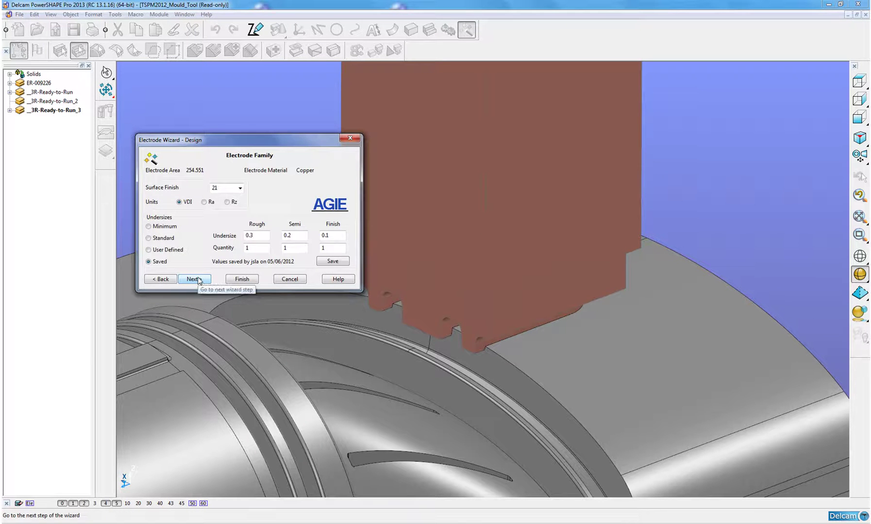
pyautogui.click(197, 280)
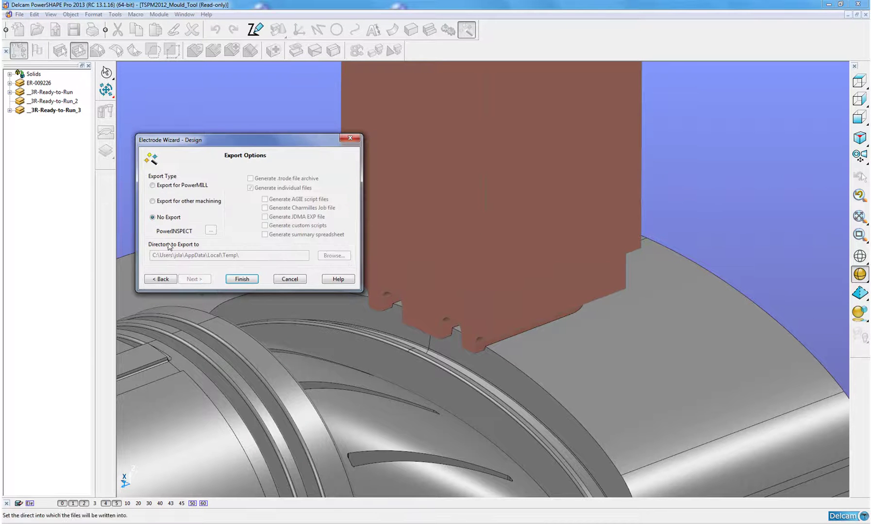
# - Set the export for PowerMILL as a .trode archive without individual files, directed to C:\AMS_Electrode_Solution\Data
pyautogui.click(154, 185)
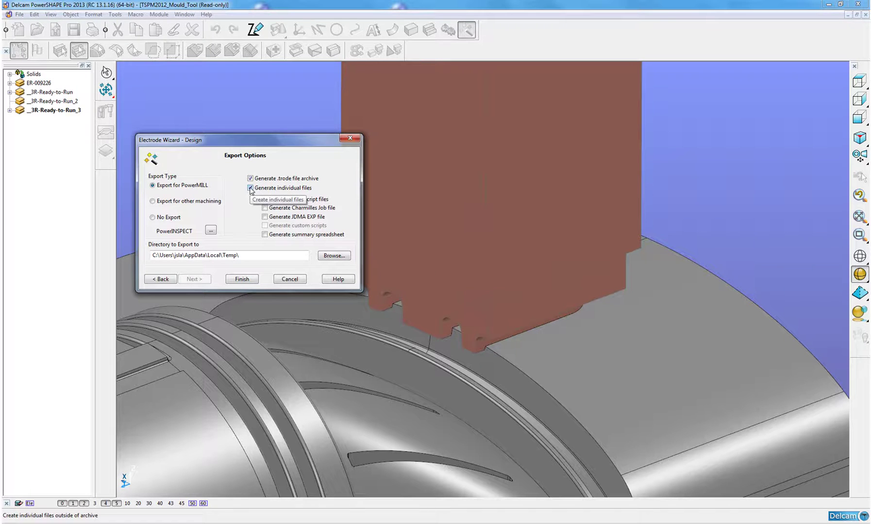
pyautogui.click(250, 189)
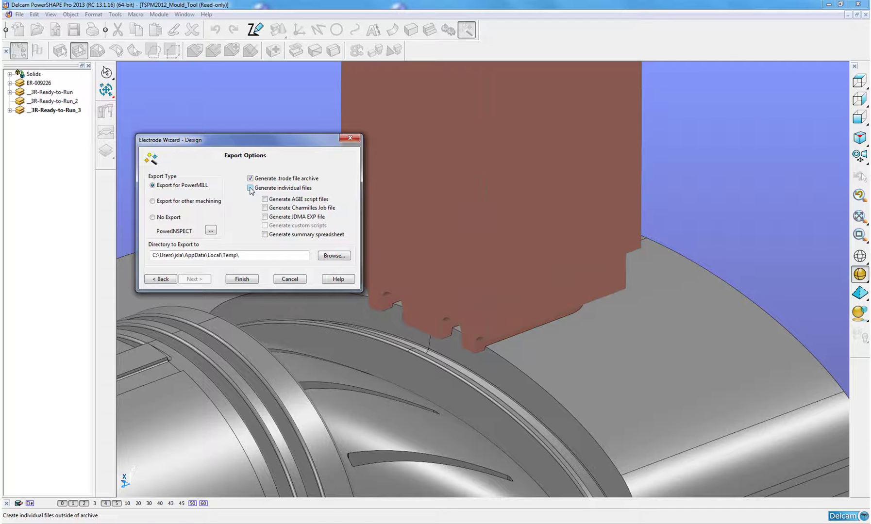
pyautogui.click(334, 255)
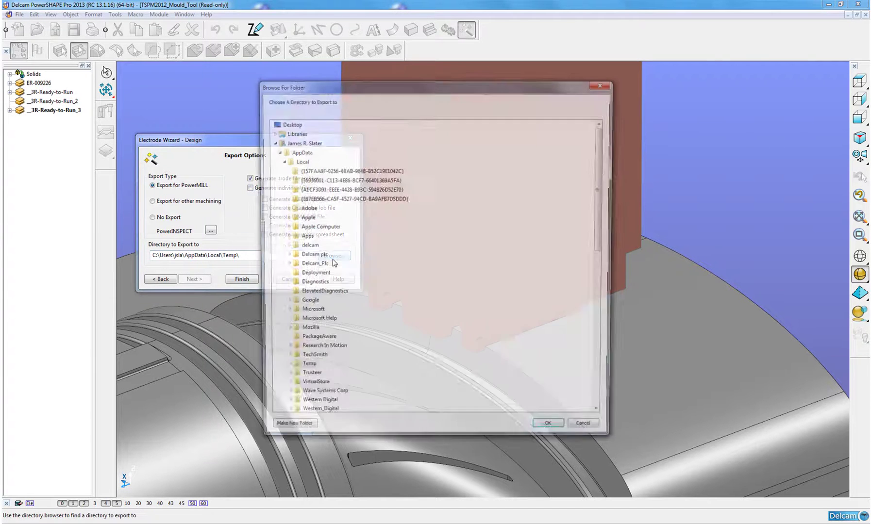
pyautogui.click(271, 142)
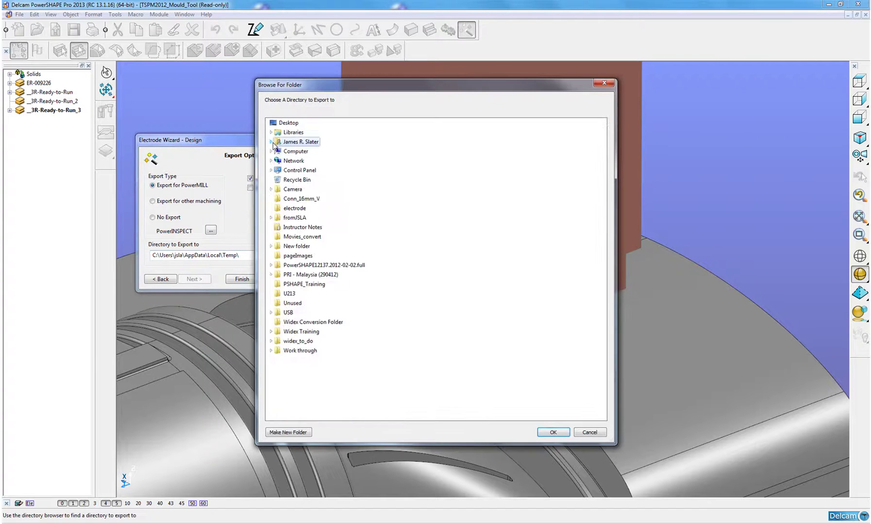
pyautogui.click(272, 151)
pyautogui.click(276, 170)
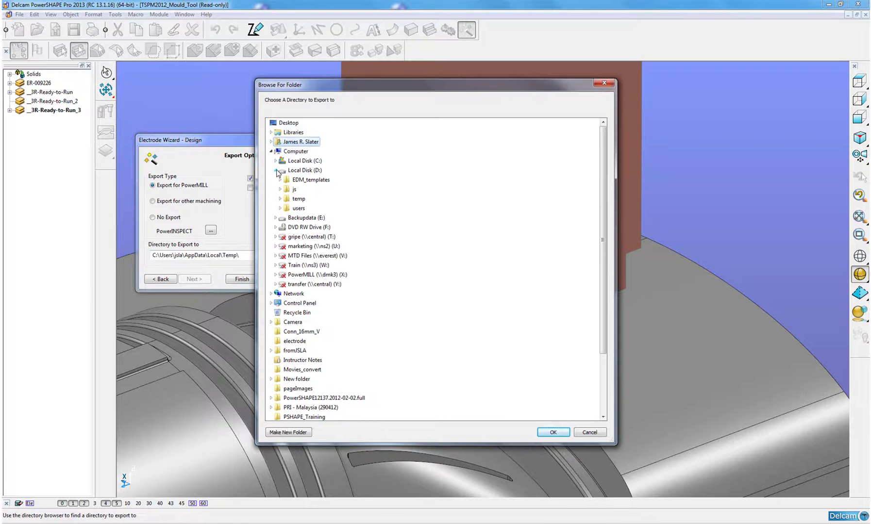
pyautogui.click(275, 161)
pyautogui.click(310, 170)
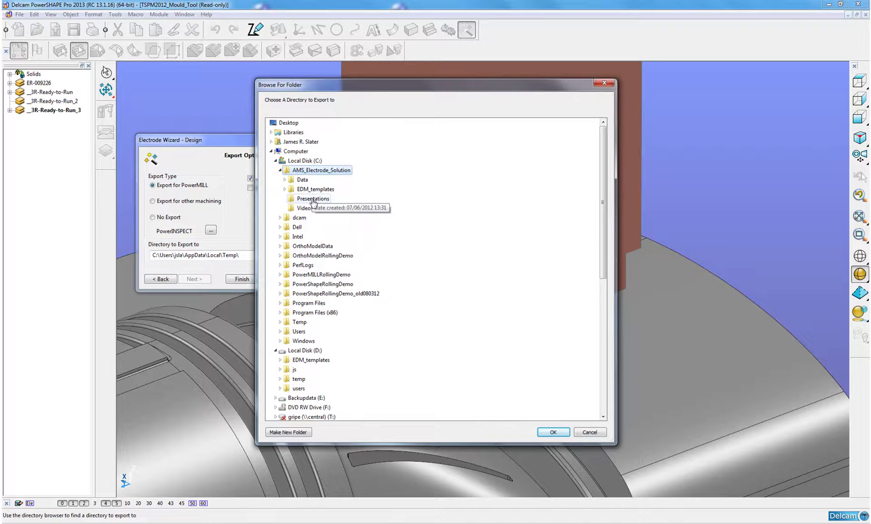
pyautogui.click(302, 181)
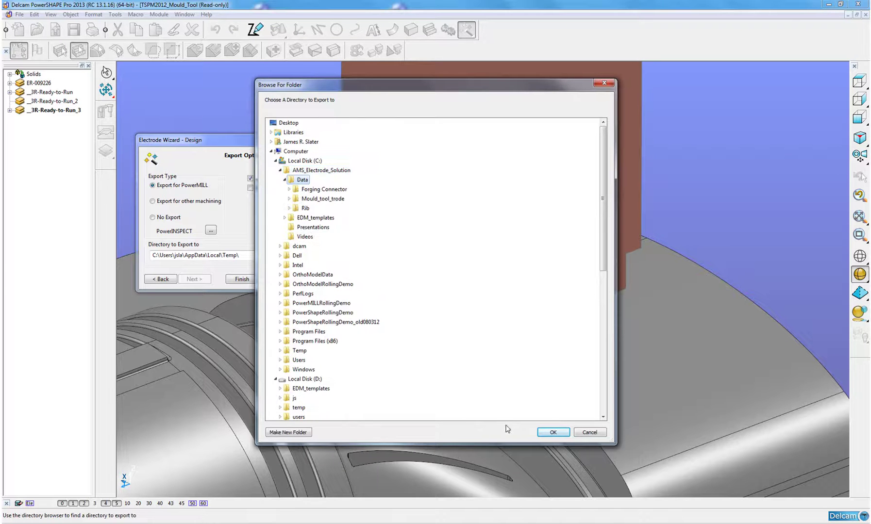
pyautogui.click(553, 432)
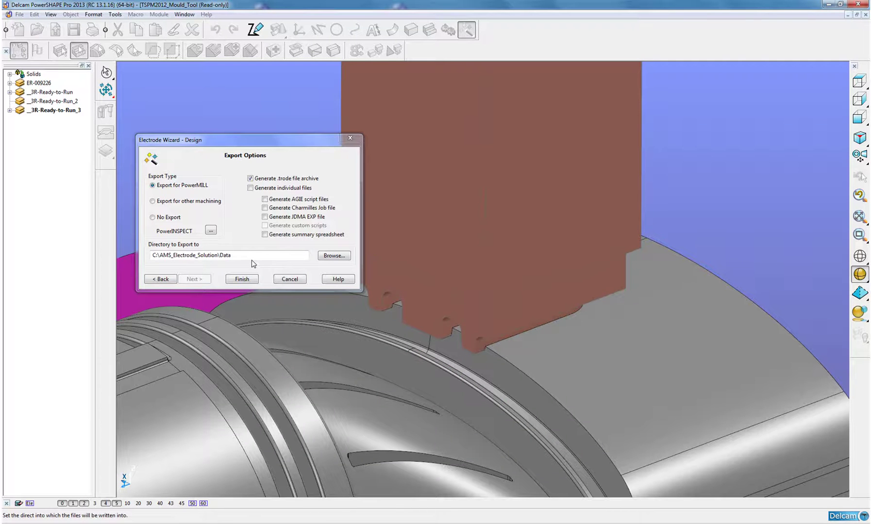
# - Place PowerINSPECT inspection points around the U-shaped rib and on the central block of the electrode
pyautogui.click(211, 230)
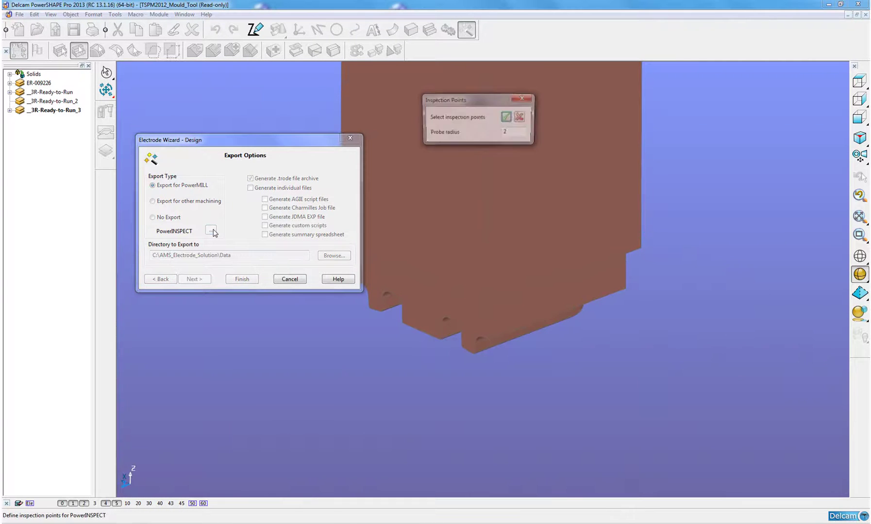
pyautogui.moveTo(520, 219); pyautogui.dragTo(566, 333, button='middle')
pyautogui.scroll(3, 543, 304)
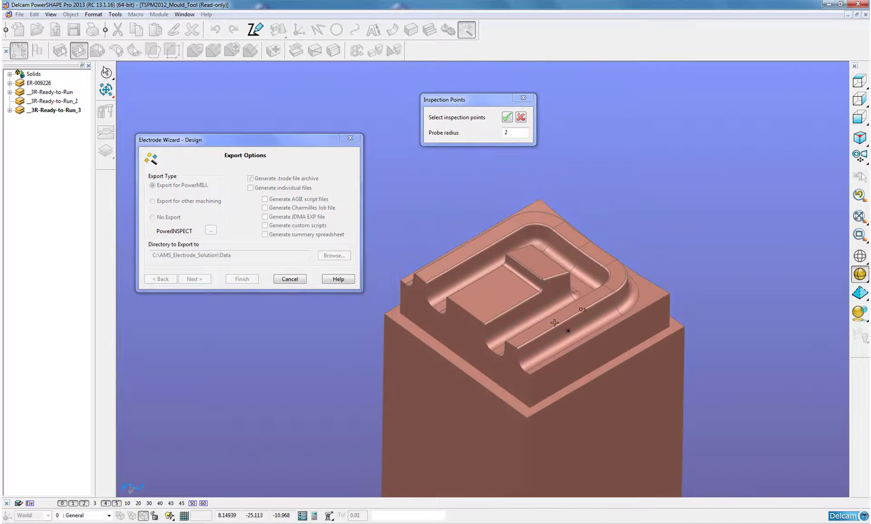
pyautogui.moveTo(523, 298); pyautogui.dragTo(521, 295, button='middle')
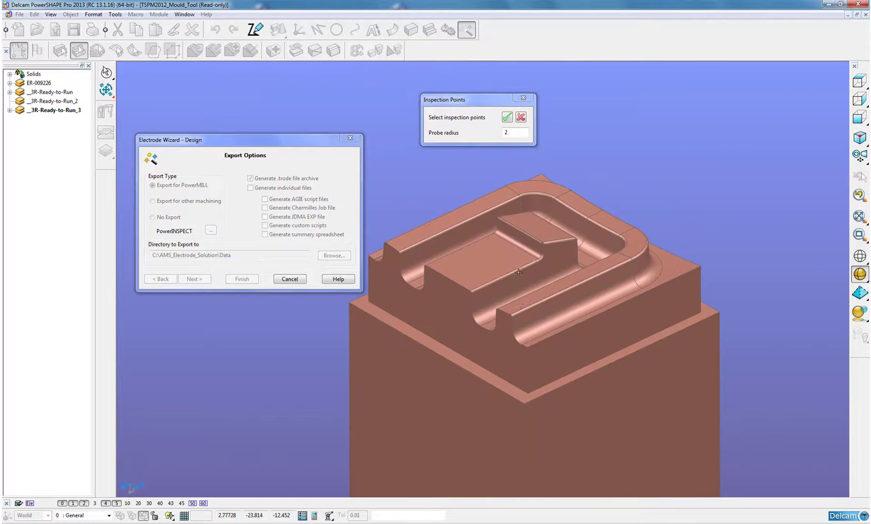
pyautogui.click(537, 293)
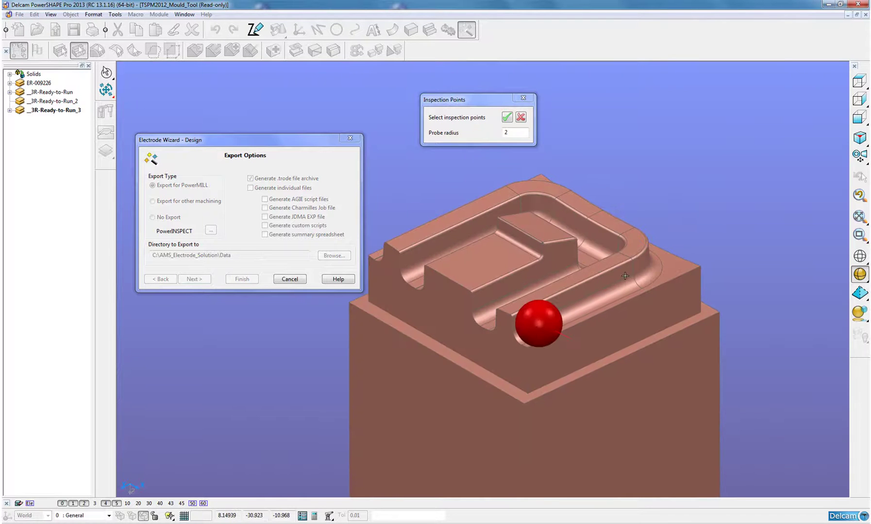
pyautogui.click(625, 276)
pyautogui.click(599, 210)
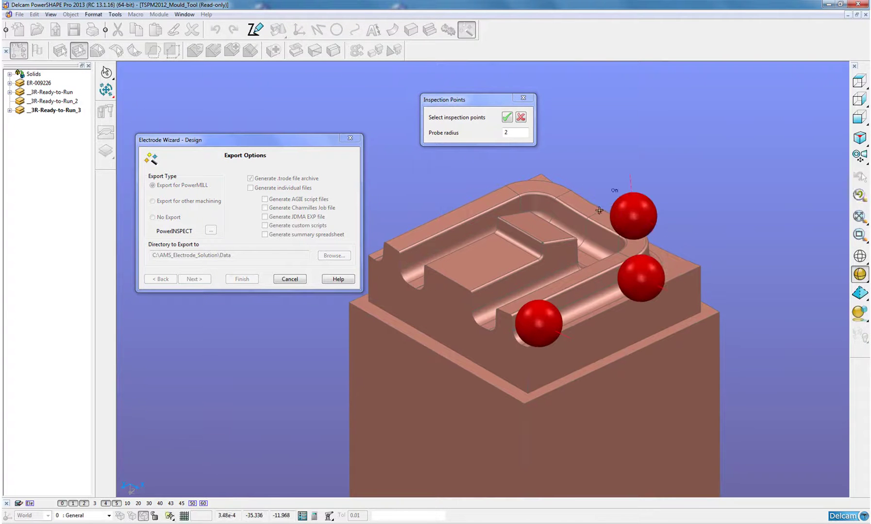
pyautogui.click(554, 195)
pyautogui.click(538, 188)
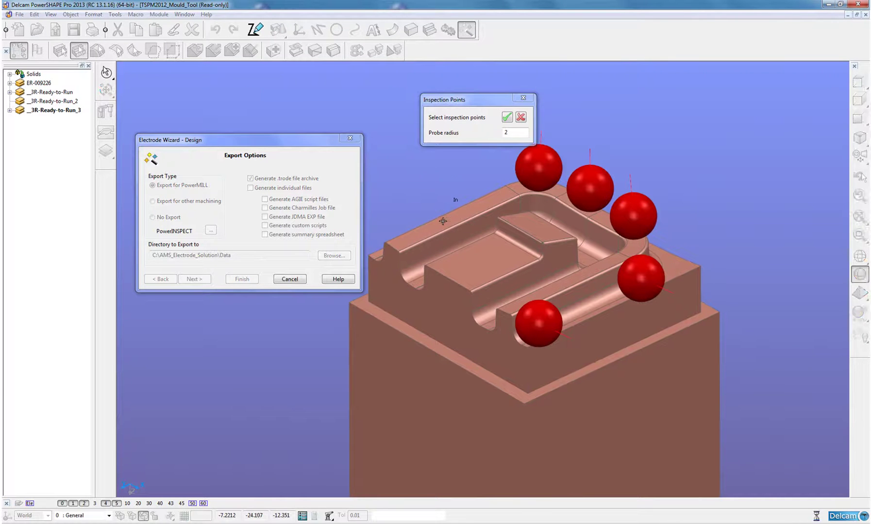
pyautogui.click(443, 220)
pyautogui.click(469, 263)
pyautogui.click(541, 221)
# - Add inspection points on the outer side and top of the opposite rib leg, replacing the existing point on its top face
pyautogui.moveTo(519, 302); pyautogui.dragTo(452, 284, button='middle')
pyautogui.scroll(3, 450, 286)
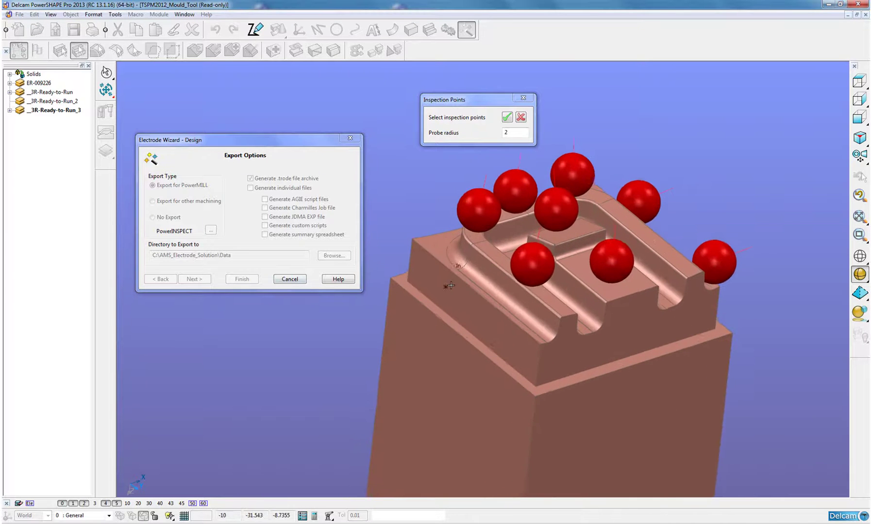
pyautogui.scroll(1, 451, 285)
pyautogui.click(475, 268)
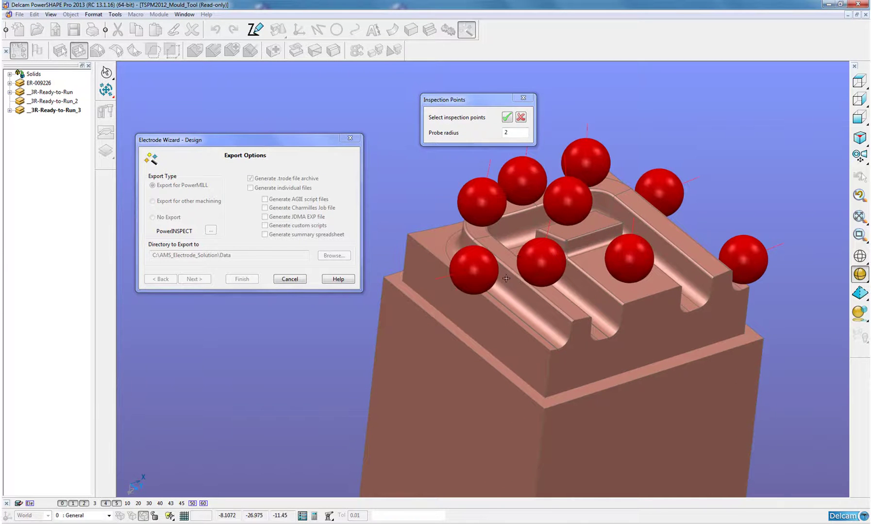
pyautogui.click(539, 264)
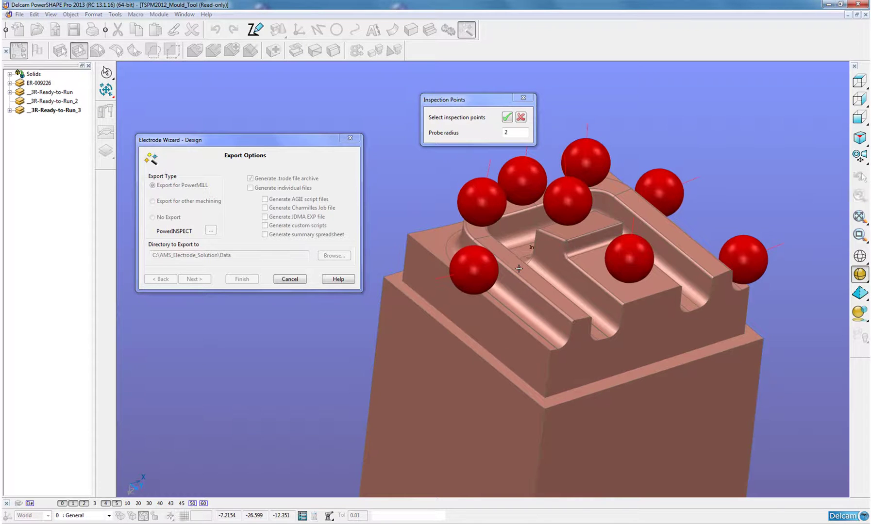
pyautogui.click(518, 268)
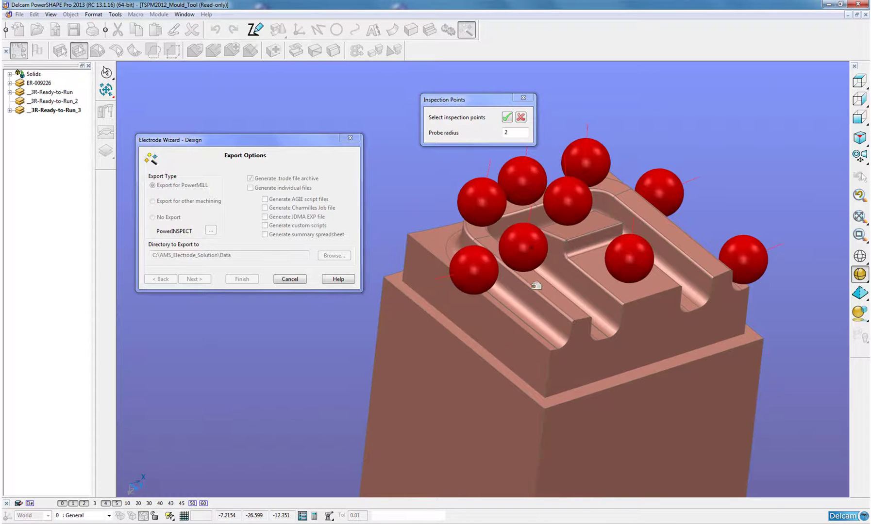
pyautogui.click(558, 318)
pyautogui.click(859, 138)
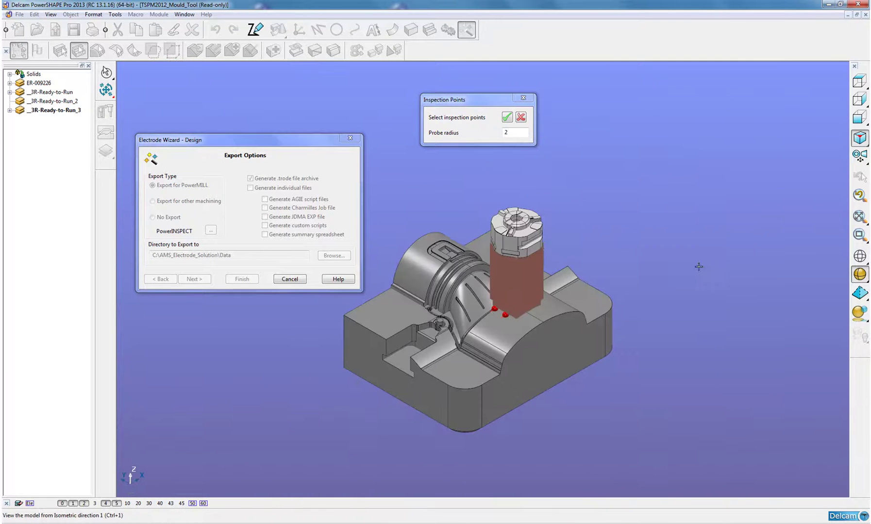
# - Accept the inspection points, finish the TSPM3 electrode with its PowerMILL export, and decline creating another electrode
pyautogui.click(507, 117)
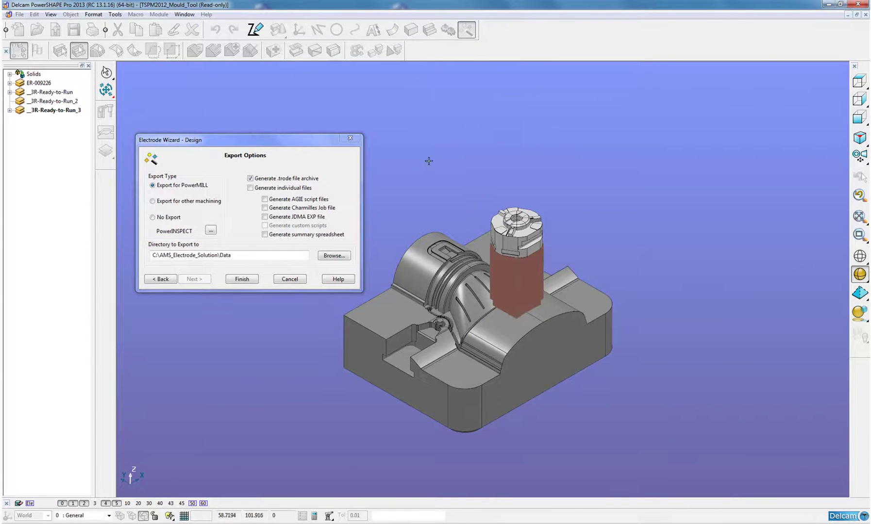
pyautogui.click(242, 282)
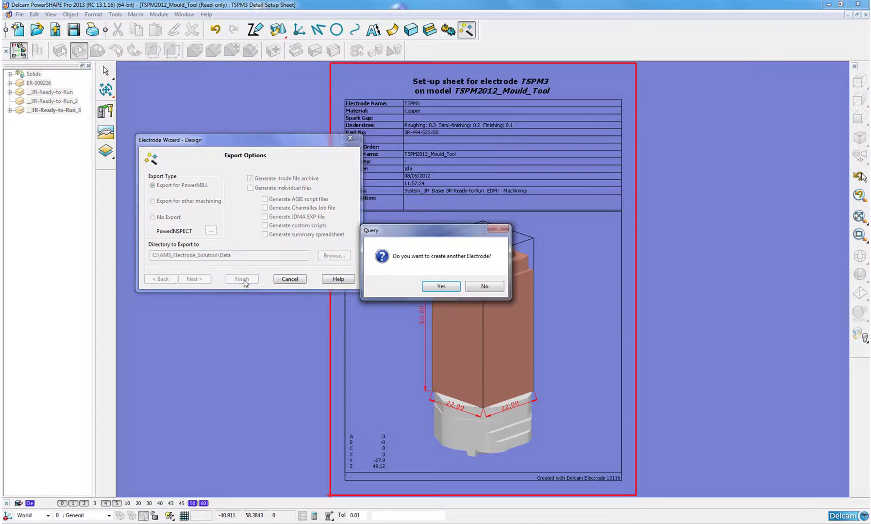
pyautogui.click(484, 287)
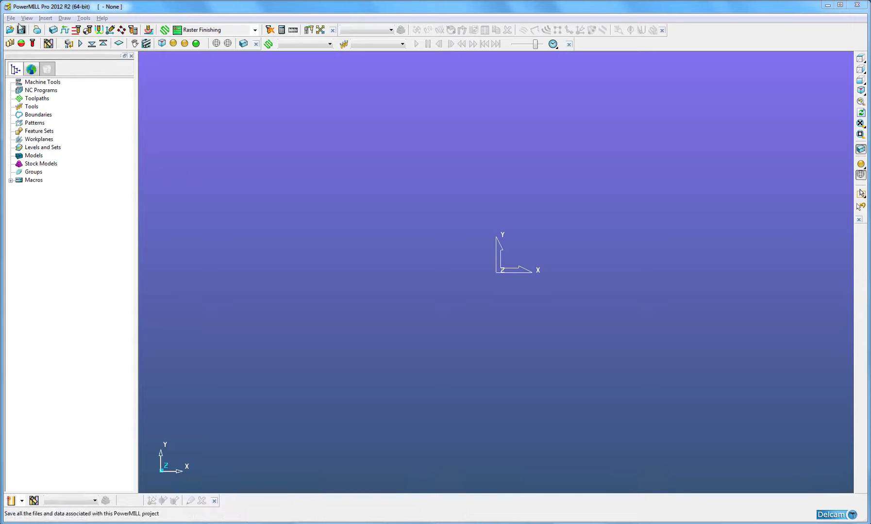
# - In PowerMILL, start extracting an electrode and open electrode_data.trode from the Mould_tool_trode folder
pyautogui.click(11, 18)
pyautogui.click(68, 116)
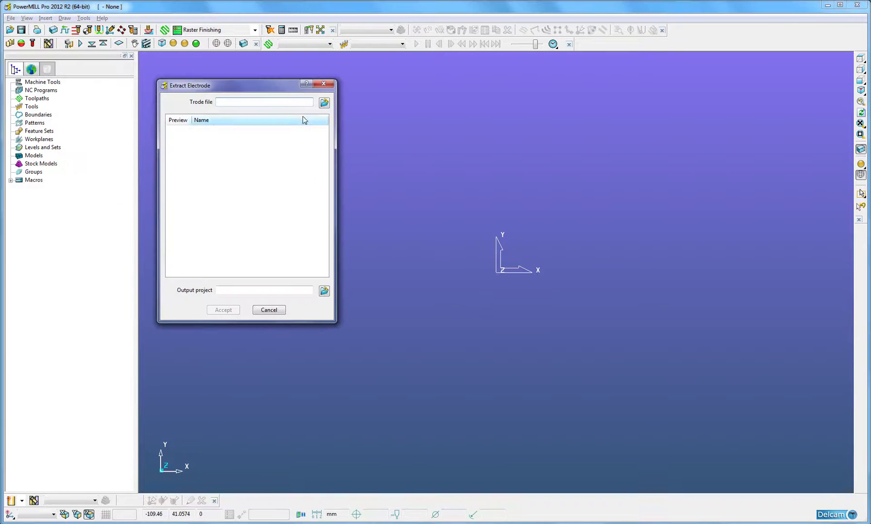
pyautogui.click(324, 103)
pyautogui.doubleClick(352, 220)
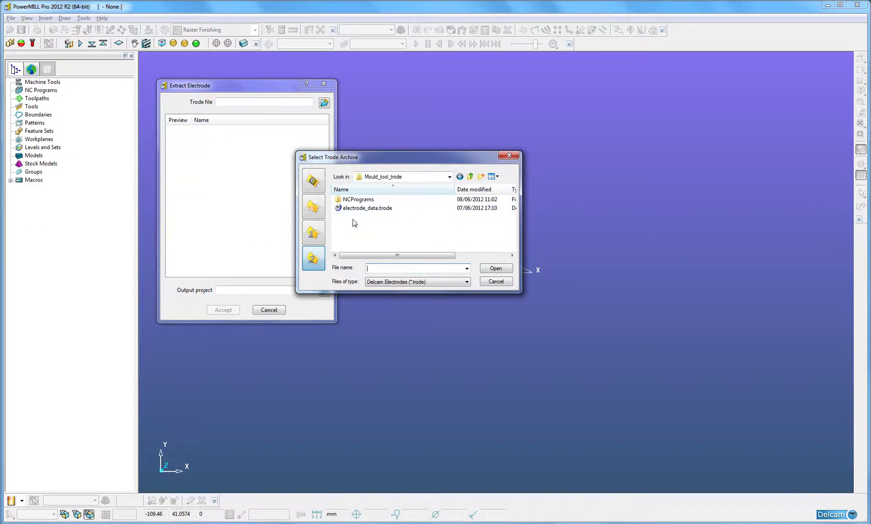
pyautogui.click(374, 208)
pyautogui.click(495, 268)
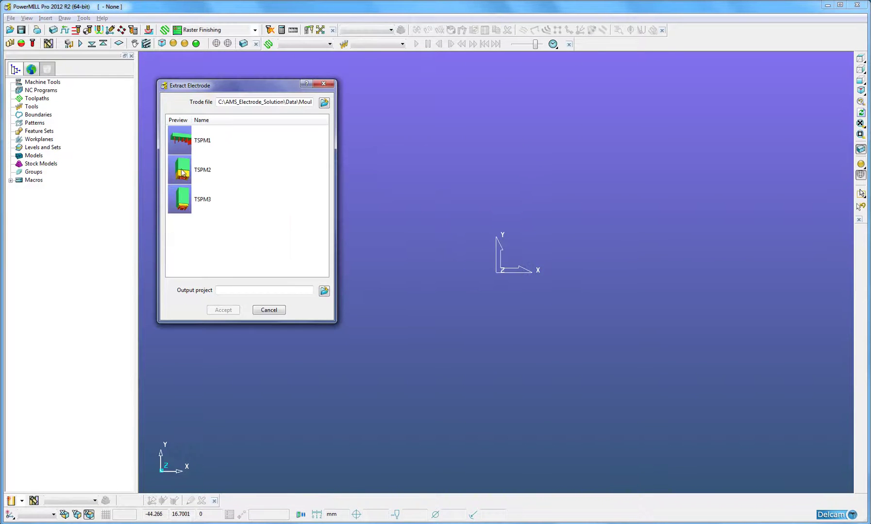
# - Extract electrode TSPM3 into a new output project named tspm3 in the Mould_tool_trode folder
pyautogui.click(182, 203)
pyautogui.click(324, 290)
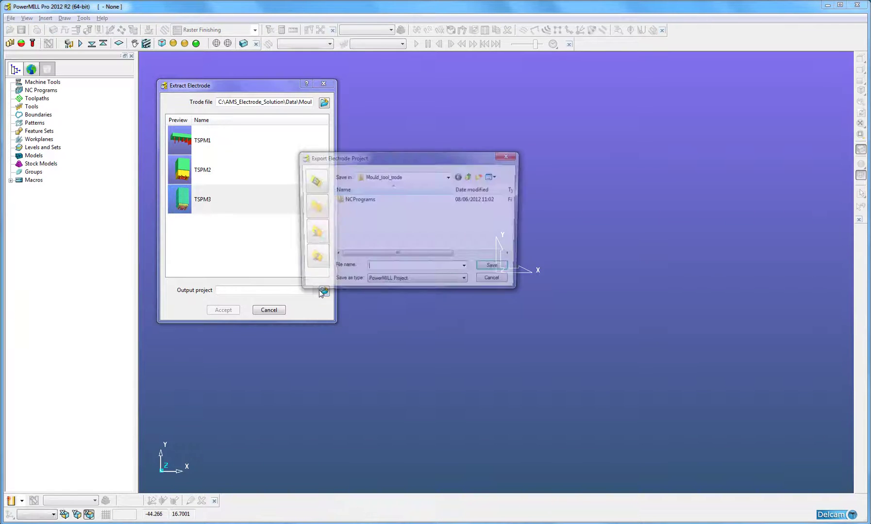
pyautogui.click(404, 268)
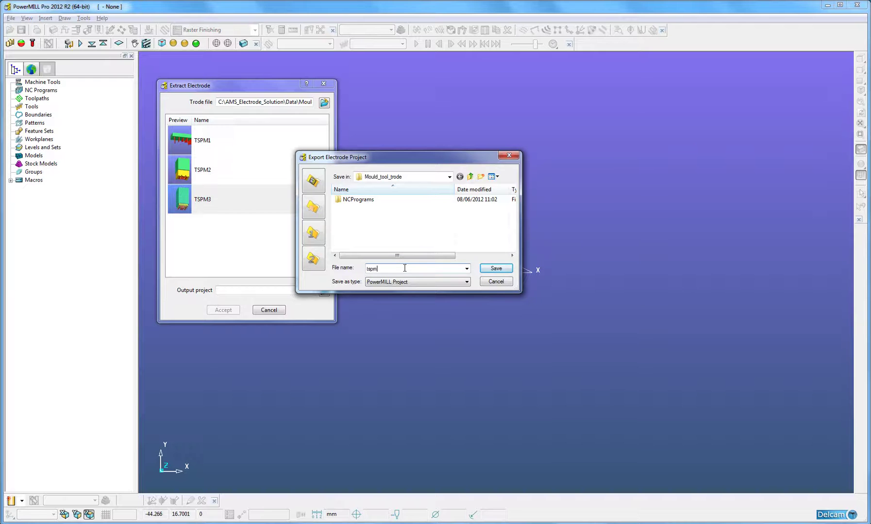
pyautogui.click(485, 273)
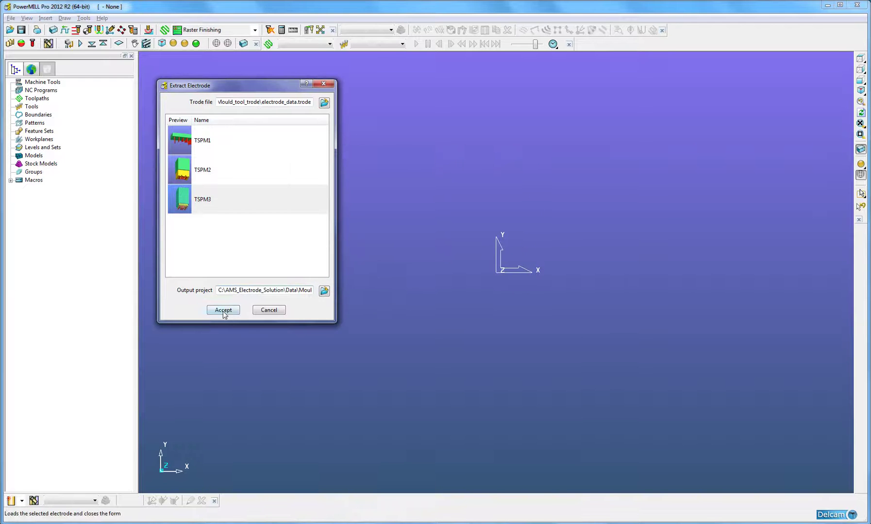
pyautogui.click(223, 310)
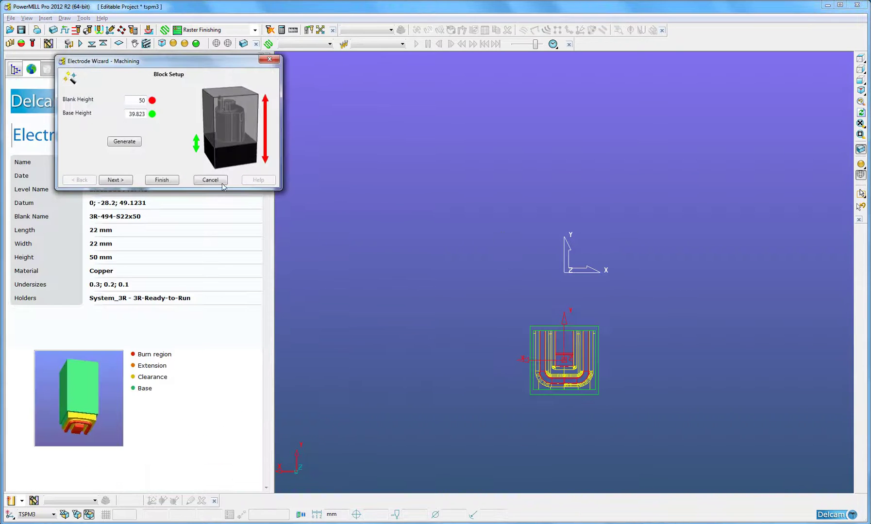
# - Generate the material block from the preset blank and base heights and proceed to the electrode analysis
pyautogui.click(128, 142)
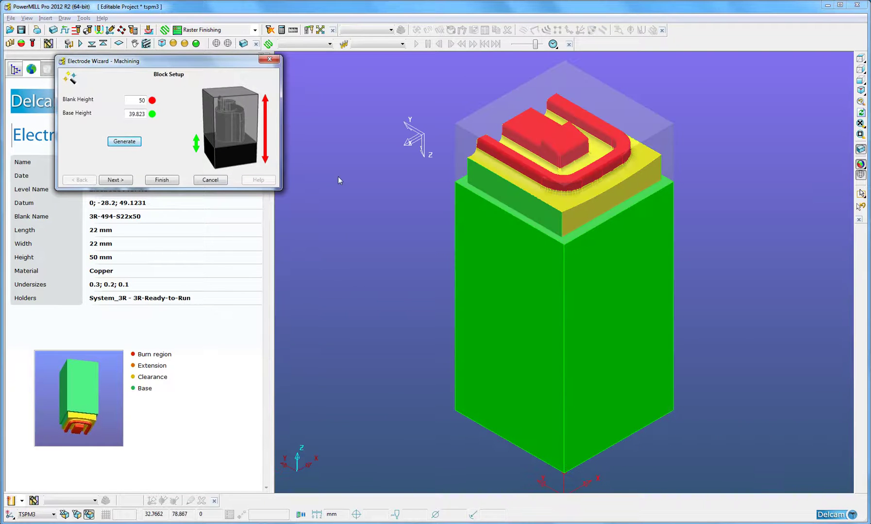
pyautogui.moveTo(147, 65); pyautogui.dragTo(230, 138)
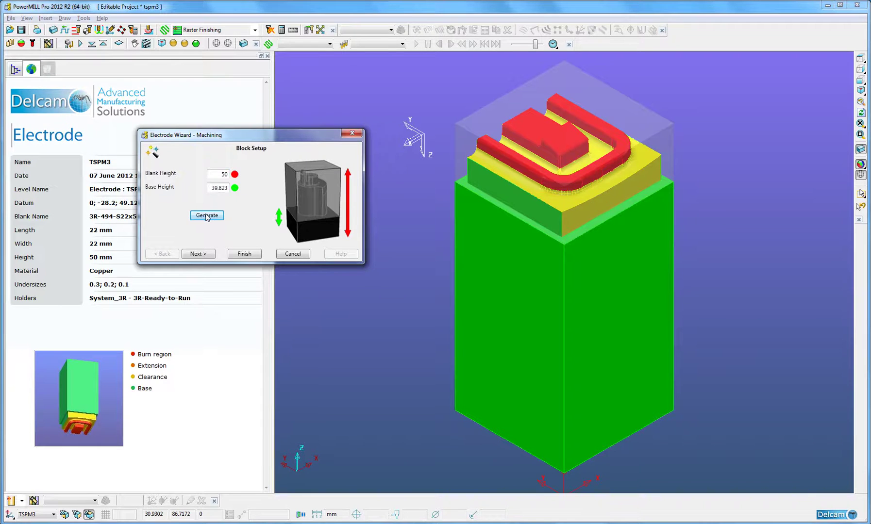
pyautogui.click(199, 254)
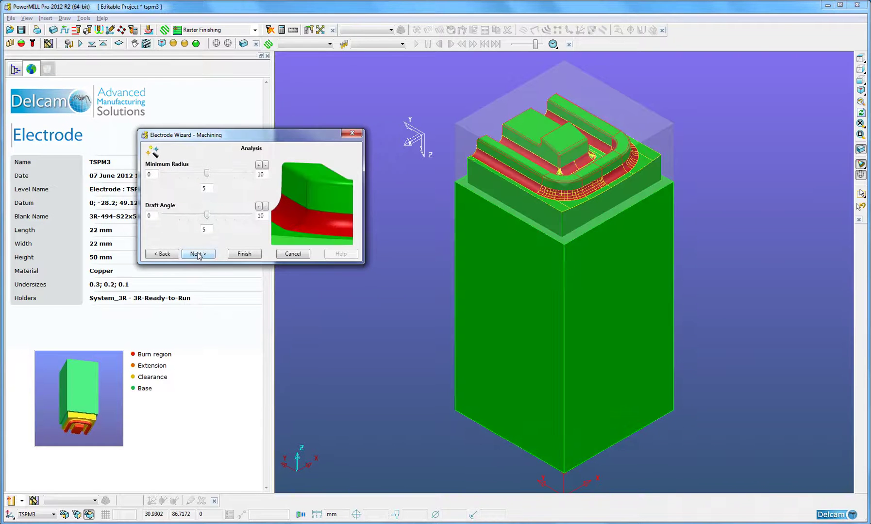
# - Analyse the electrode's minimum radius with the threshold lowered to 1.02
pyautogui.click(626, 266)
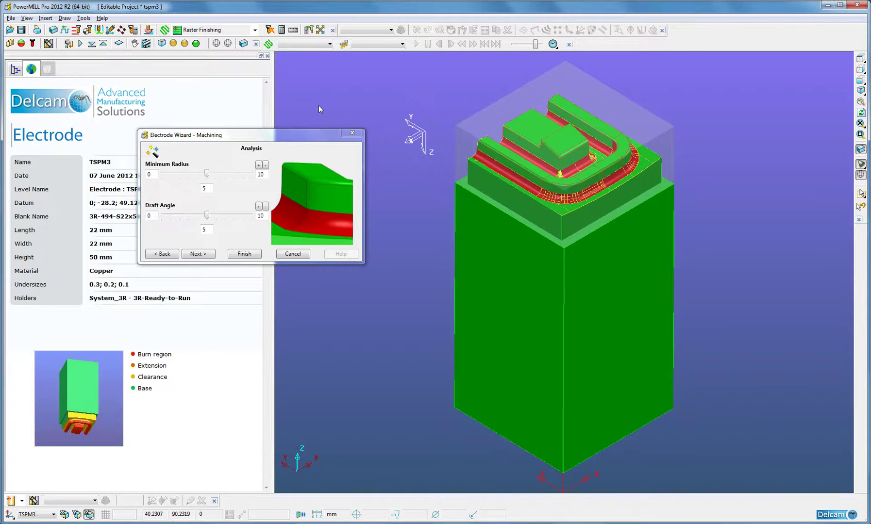
pyautogui.moveTo(207, 177); pyautogui.dragTo(172, 179)
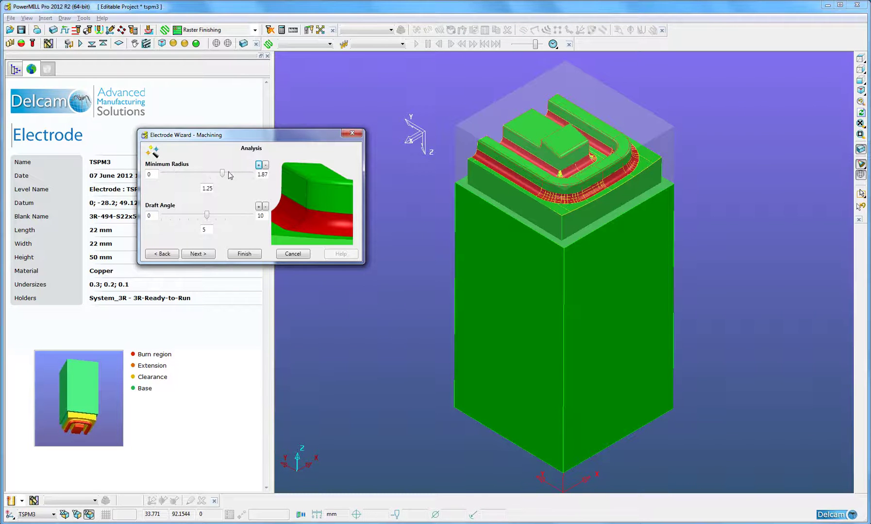
pyautogui.moveTo(224, 176); pyautogui.dragTo(212, 176)
# - Measure the radius of the fillet at the outer foot of the U-shaped rib with a three-point radius measurement
pyautogui.moveTo(521, 149); pyautogui.dragTo(588, 226)
pyautogui.click(293, 30)
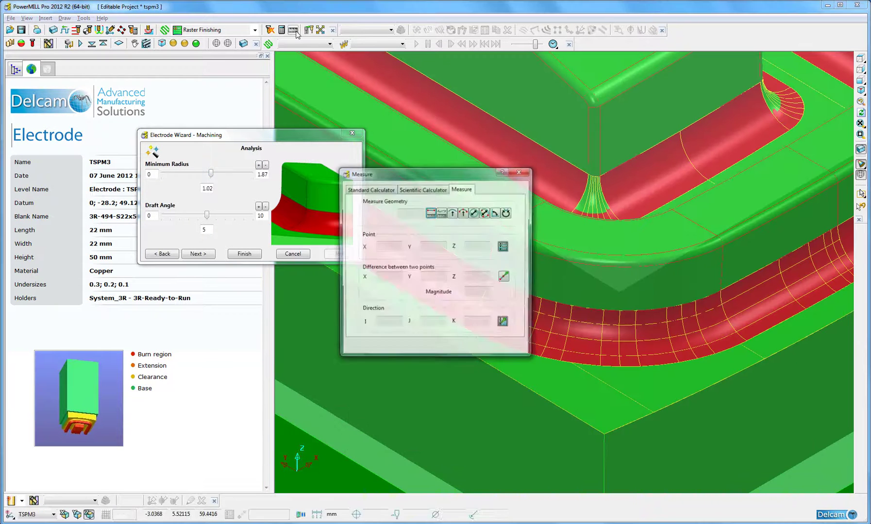
pyautogui.click(464, 213)
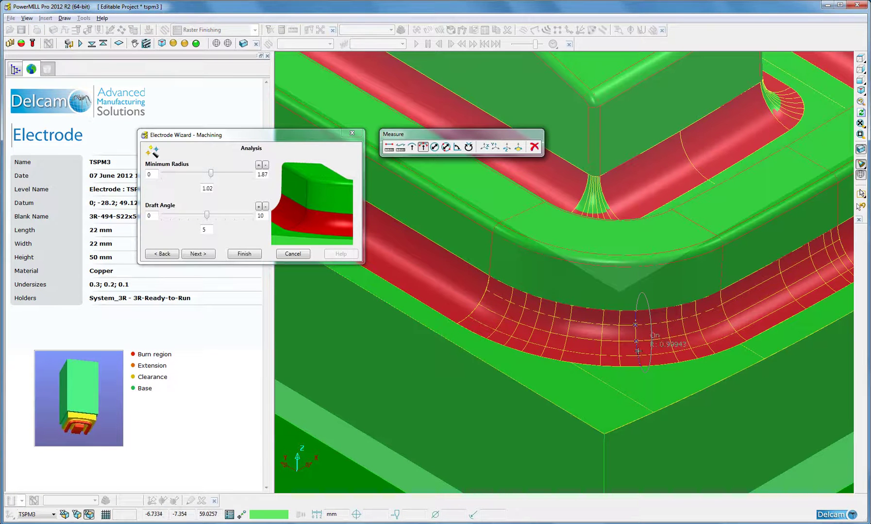
pyautogui.click(638, 352)
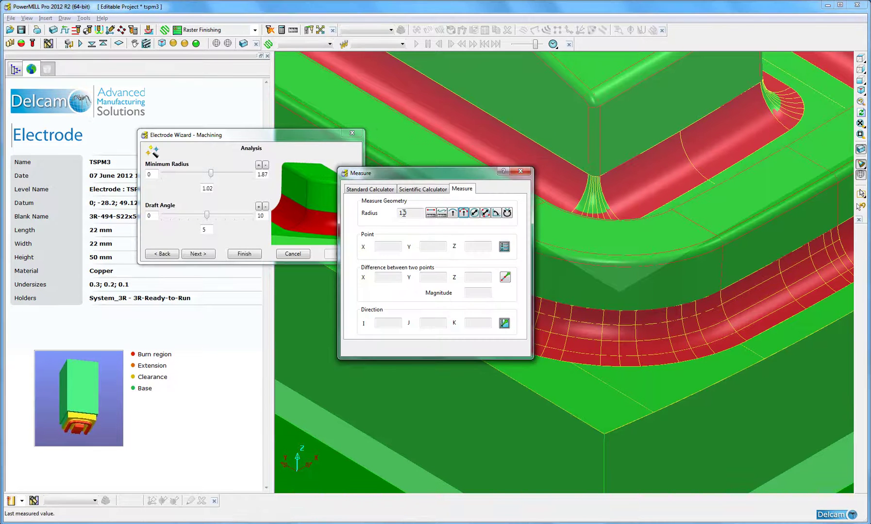
pyautogui.click(520, 170)
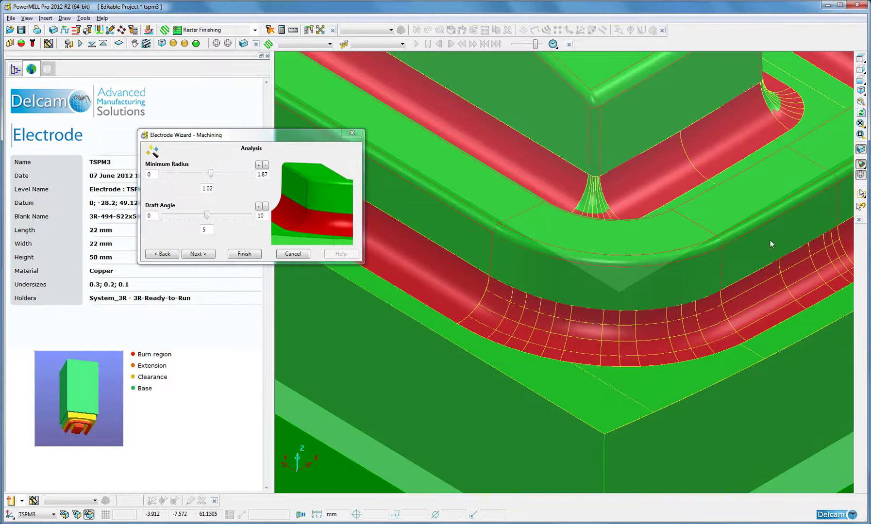
pyautogui.click(860, 123)
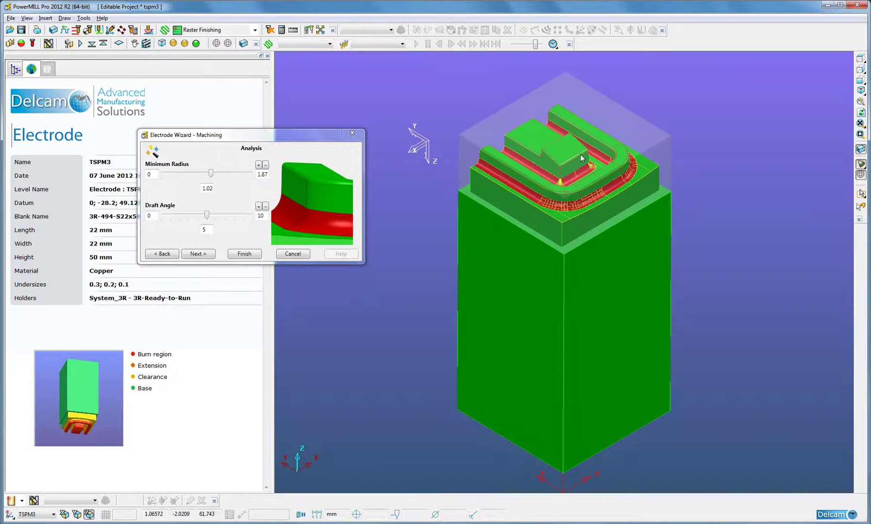
# - Analyse the electrode's draft with the draft angle lowered to 0.56 and proceed to the tooling choice
pyautogui.moveTo(412, 77); pyautogui.dragTo(660, 280)
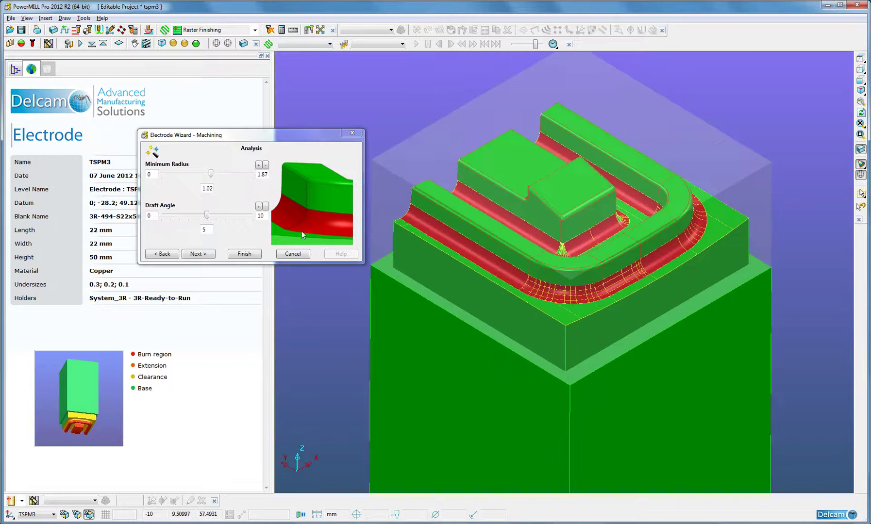
pyautogui.click(207, 215)
pyautogui.moveTo(199, 220)
pyautogui.mouseDown()
pyautogui.moveTo(167, 218)
pyautogui.moveTo(212, 223)
pyautogui.moveTo(170, 219)
pyautogui.moveTo(212, 215)
pyautogui.moveTo(168, 218)
pyautogui.mouseUp()
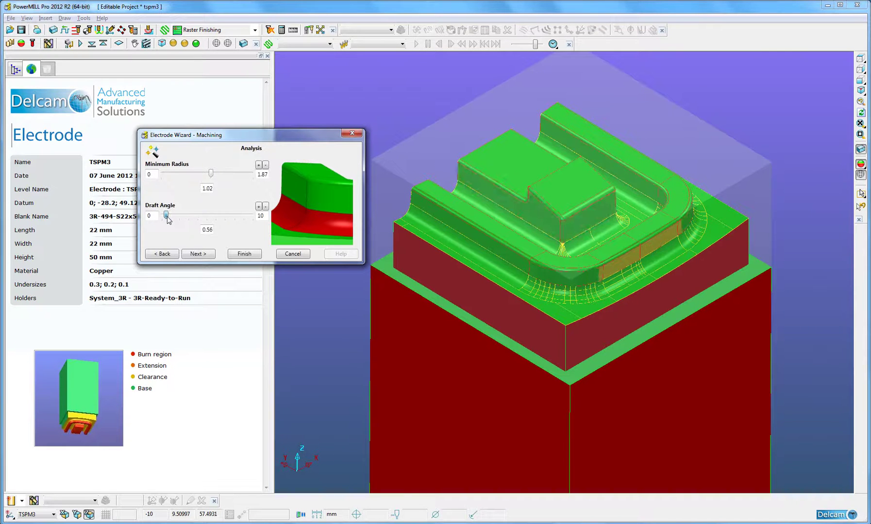
pyautogui.click(198, 253)
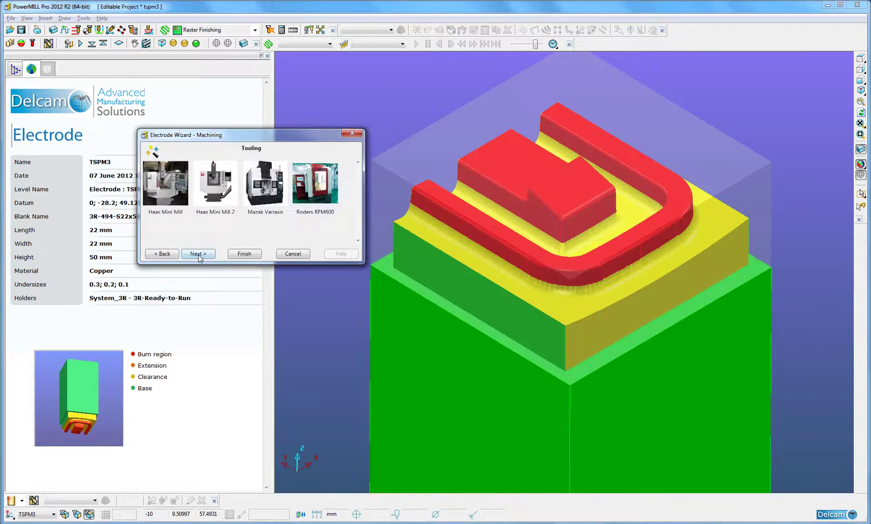
# - Choose the Haas Mini Mill 2 tooling and apply the Clip Small machining strategy with the preset undersizes
pyautogui.click(222, 202)
pyautogui.click(196, 253)
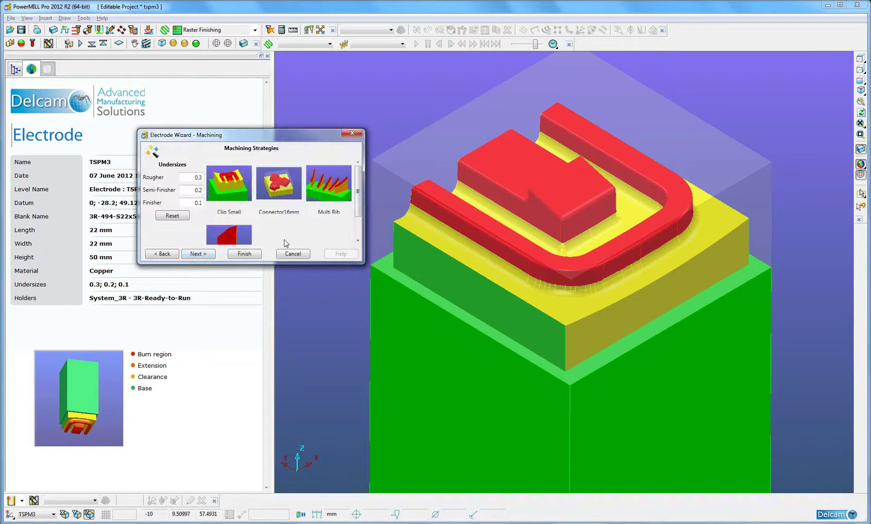
pyautogui.click(237, 196)
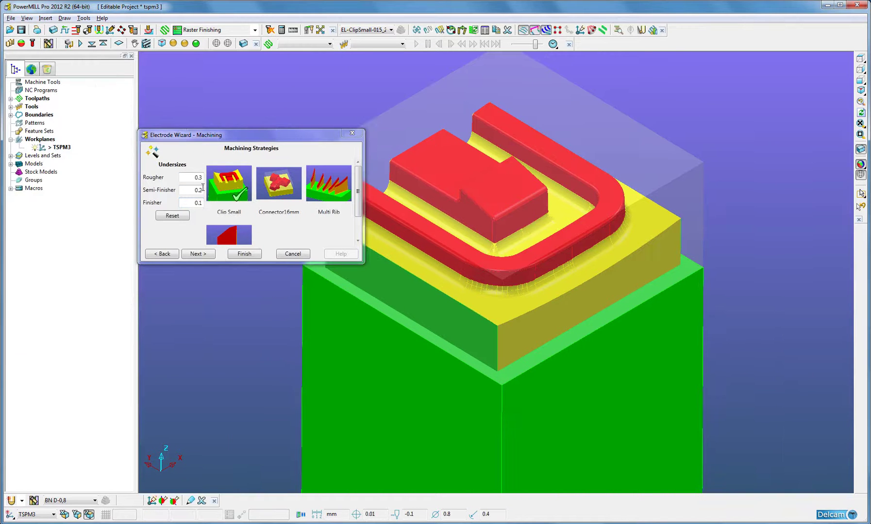
# - Examine the toolpaths for each undersize, the tools, the TSPM3 boundaries and the levels of the project
pyautogui.click(12, 99)
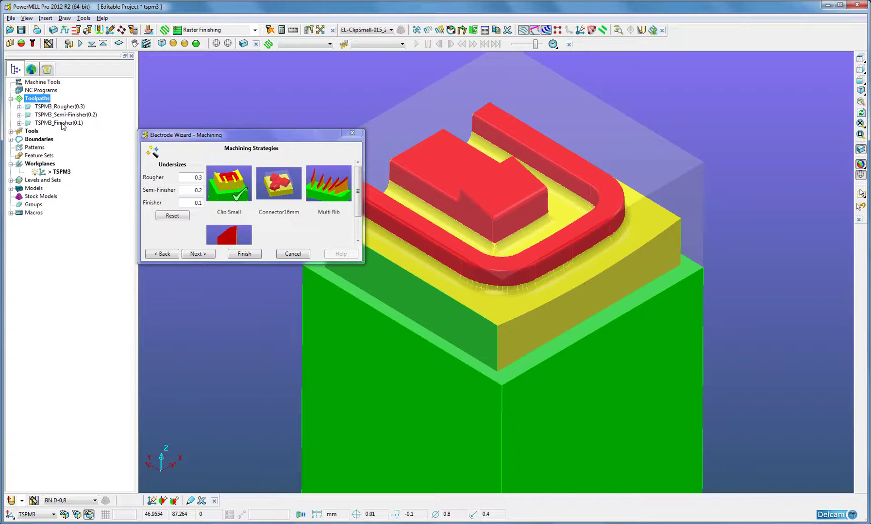
pyautogui.click(20, 122)
pyautogui.click(20, 115)
pyautogui.click(20, 107)
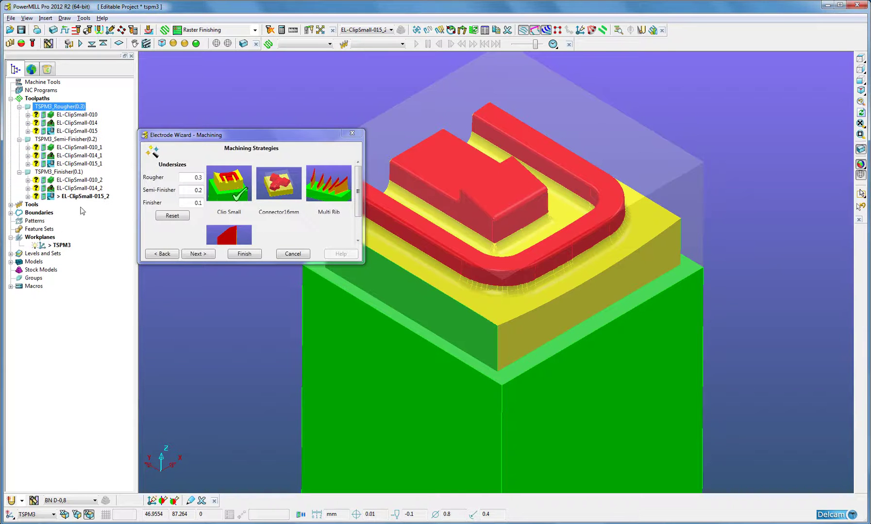
pyautogui.click(11, 213)
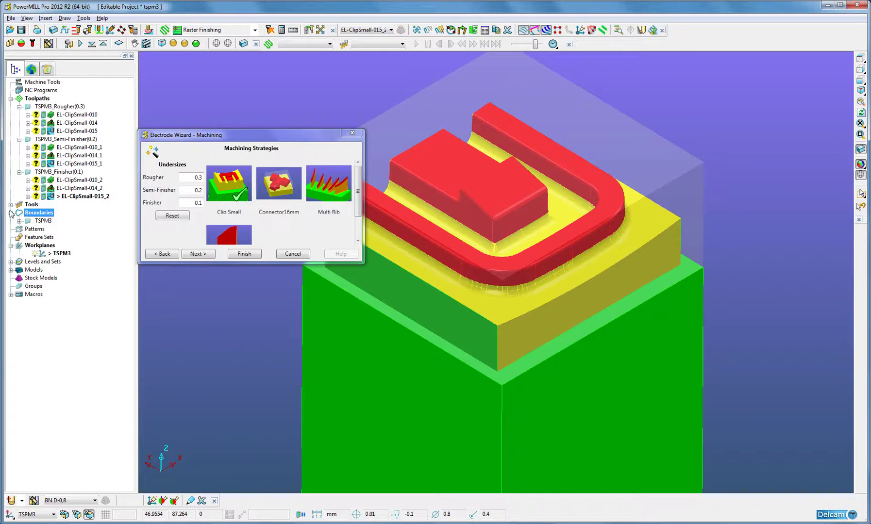
pyautogui.click(11, 205)
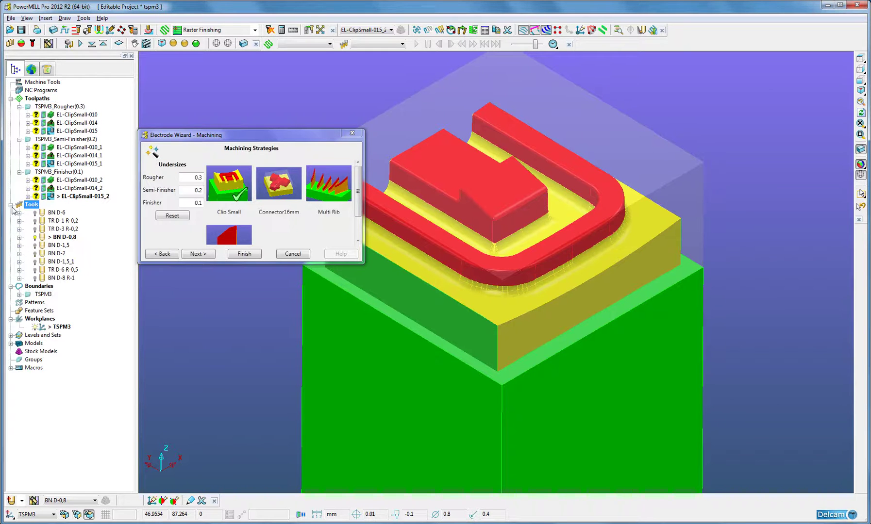
pyautogui.click(19, 295)
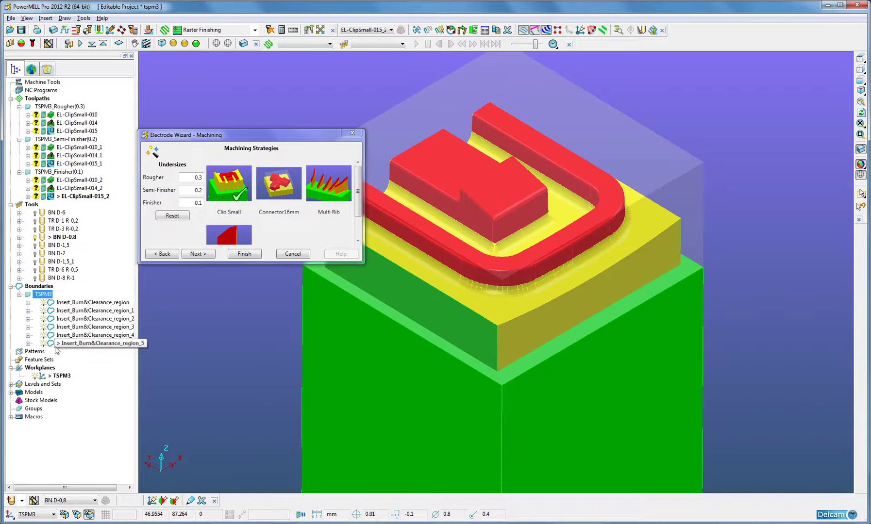
pyautogui.doubleClick(29, 384)
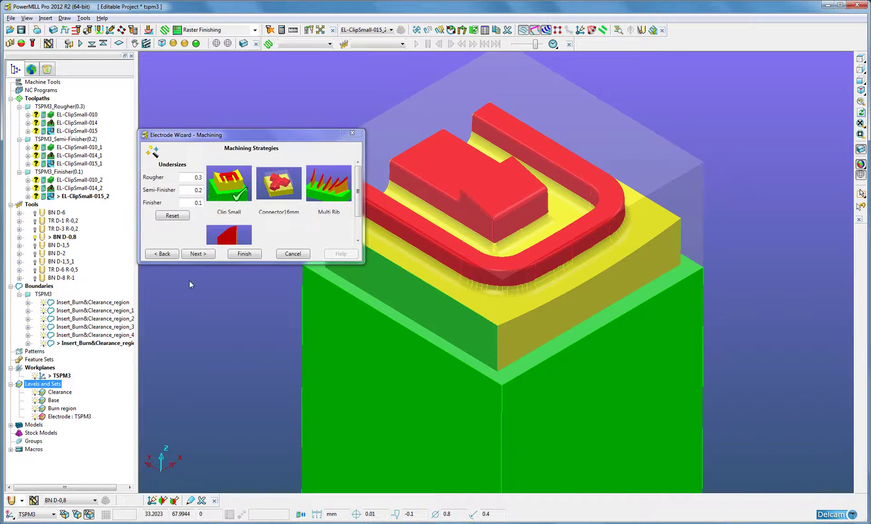
# - Create the burn and clearance region boundary and finish the machining wizard for TSPM3
pyautogui.click(197, 255)
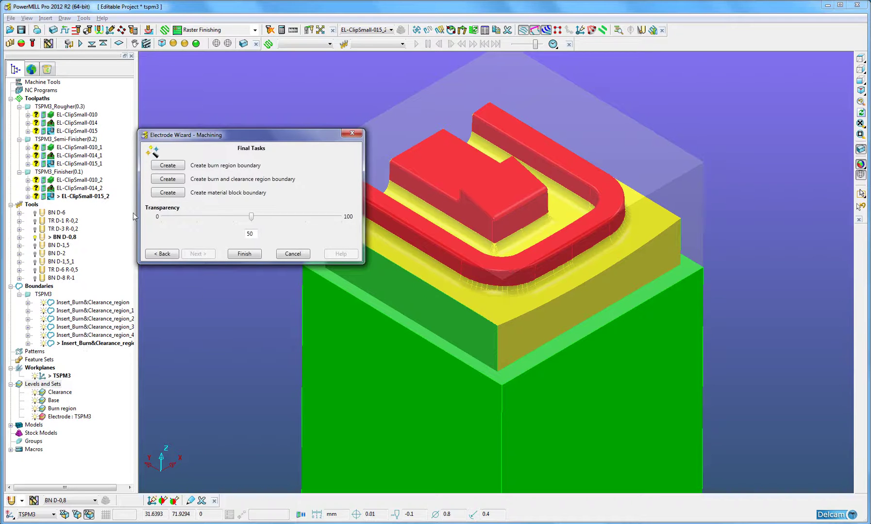
pyautogui.click(170, 179)
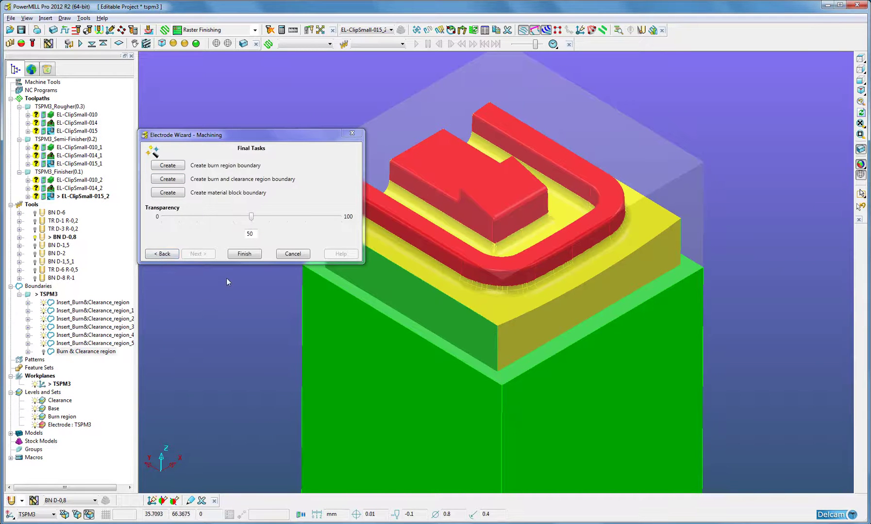
pyautogui.click(244, 254)
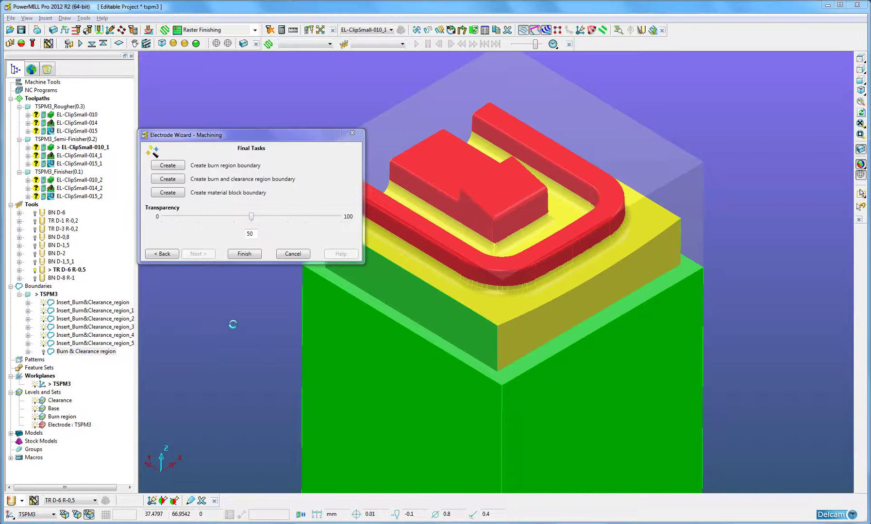
# - Switch to the empty PowerMILL session and load electrode_data.trode from the Mould_tool_trode folder for electrode extraction
pyautogui.hotkey('alt', 'Tab')
pyautogui.hotkey('alt', 'Tab')
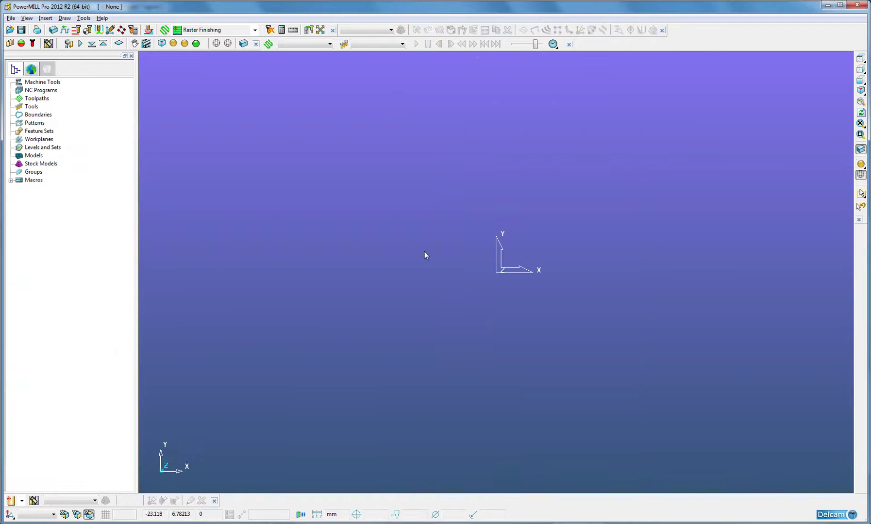
pyautogui.click(10, 18)
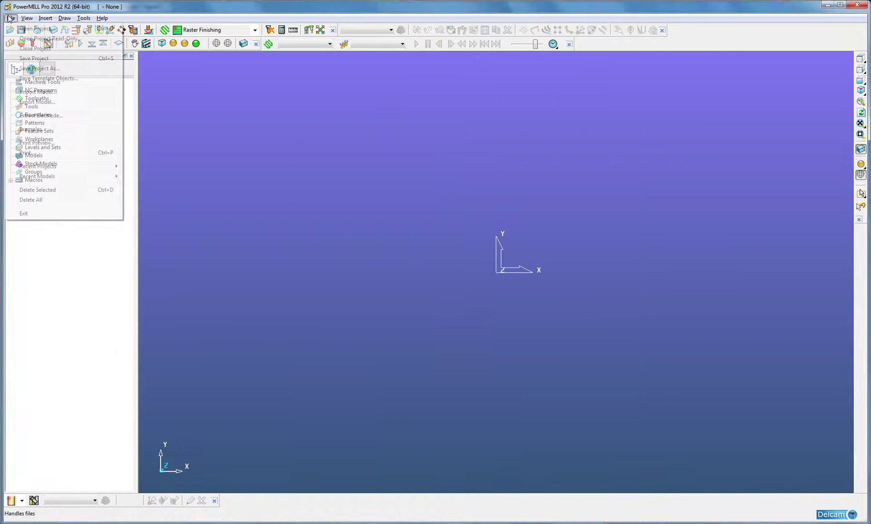
pyautogui.click(41, 115)
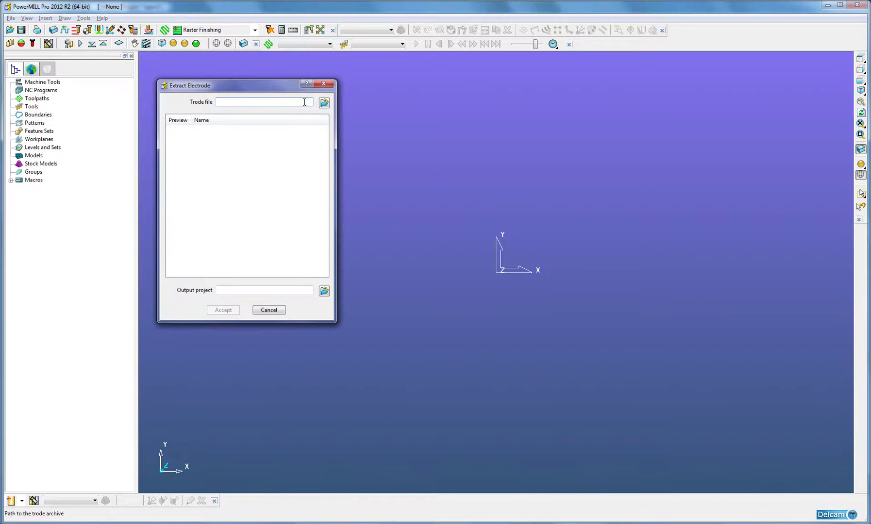
pyautogui.click(323, 103)
pyautogui.click(313, 258)
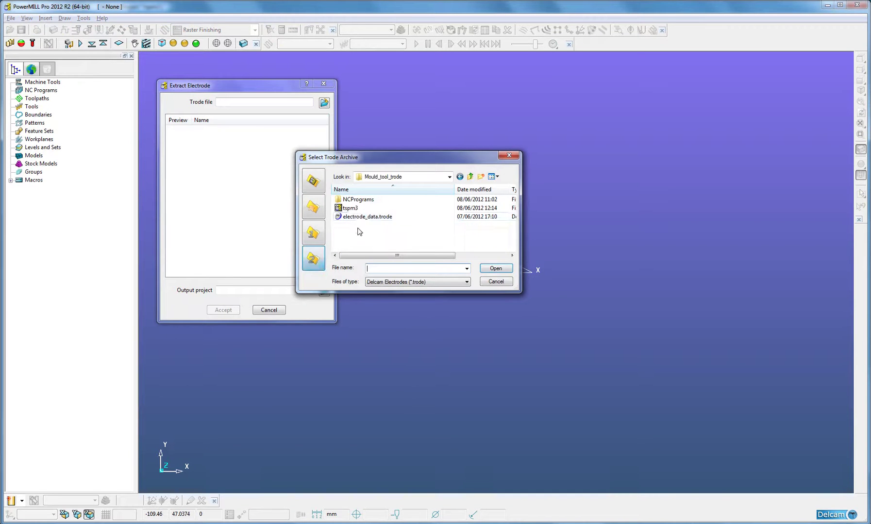
pyautogui.click(360, 217)
pyautogui.click(487, 269)
# - Extract electrode TSPM1 from the archive into a new output project named tspm1
pyautogui.click(183, 140)
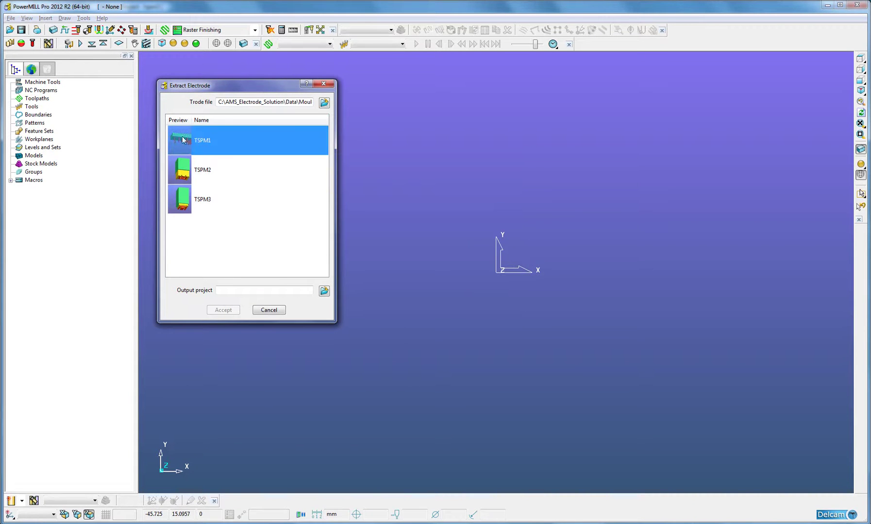
pyautogui.click(324, 291)
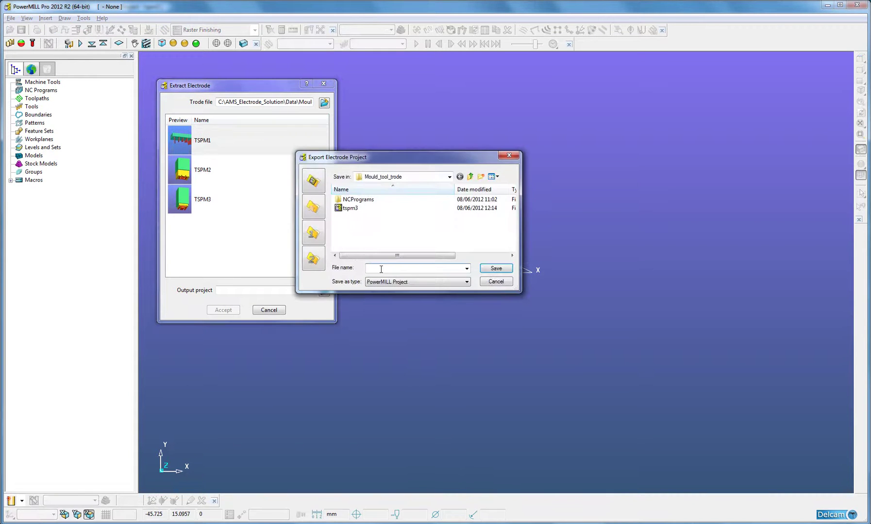
pyautogui.write('tspm')
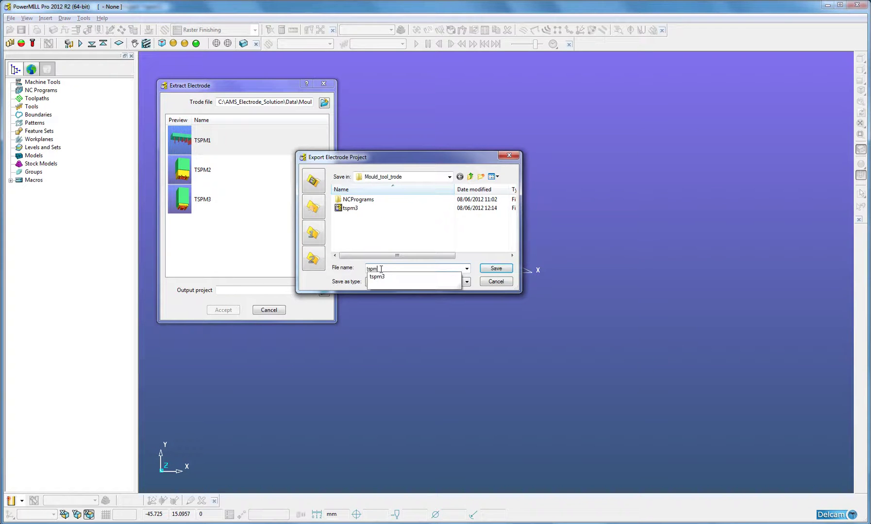
pyautogui.write('1')
pyautogui.click(494, 270)
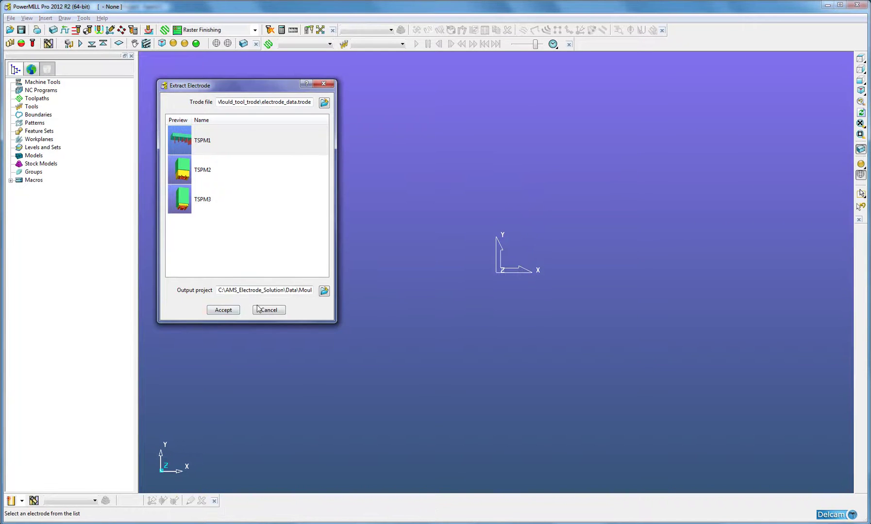
pyautogui.click(224, 310)
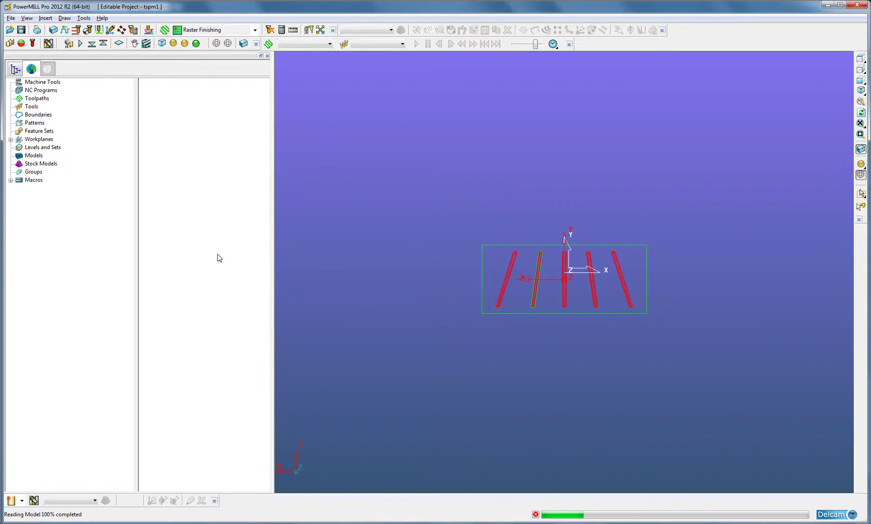
# - Generate the material block for TSPM1 and analyse its draft with the draft angle lowered to 0.90
pyautogui.click(119, 131)
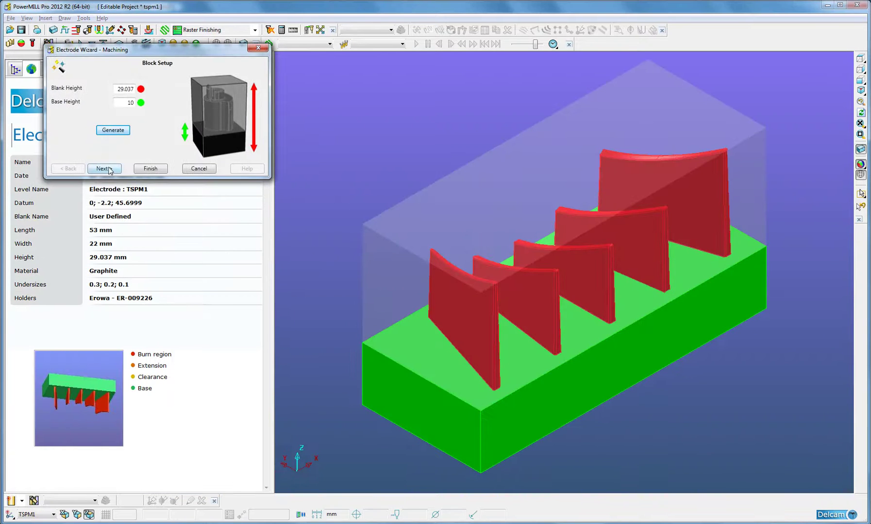
pyautogui.click(103, 169)
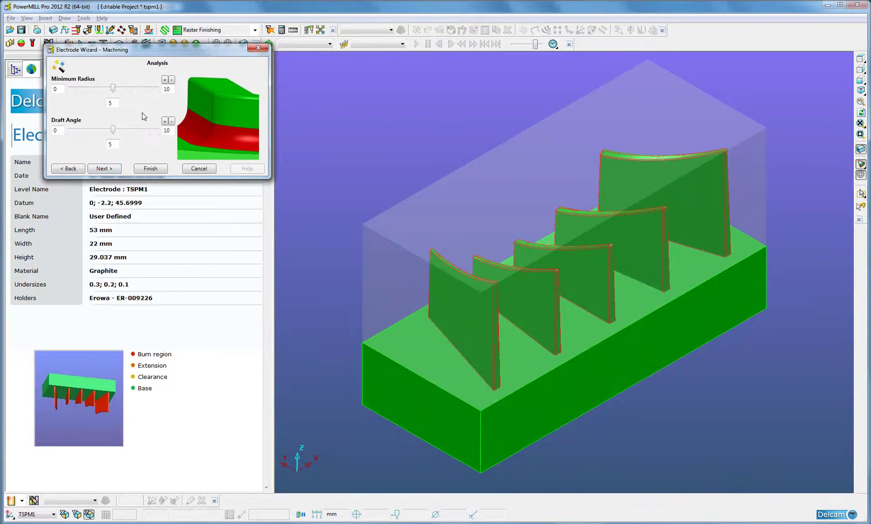
pyautogui.moveTo(113, 132); pyautogui.dragTo(76, 135)
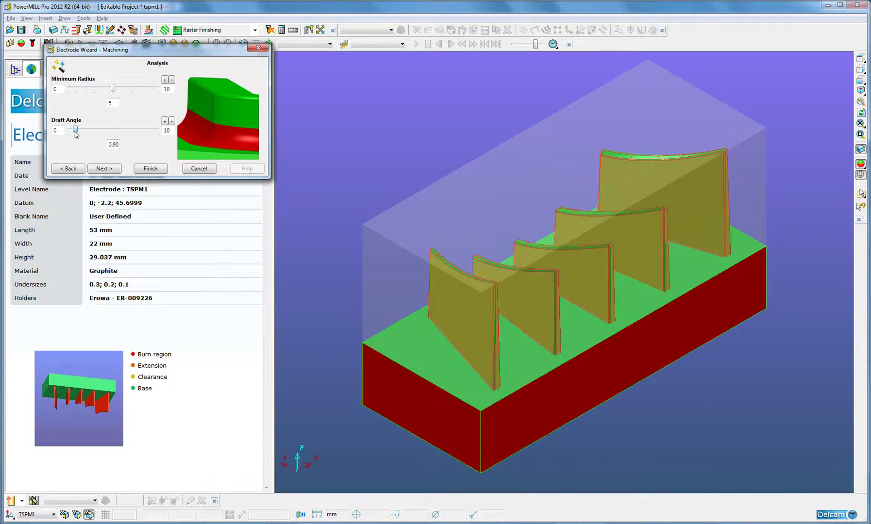
pyautogui.click(104, 168)
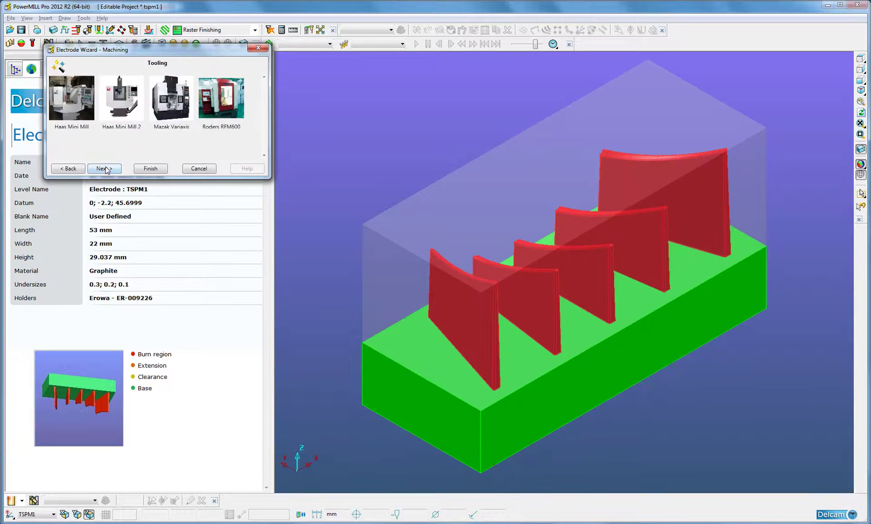
# - Choose the Mazak Variaxis tooling and apply the Multi Rib machining strategy with the preset undersizes
pyautogui.click(167, 103)
pyautogui.click(106, 169)
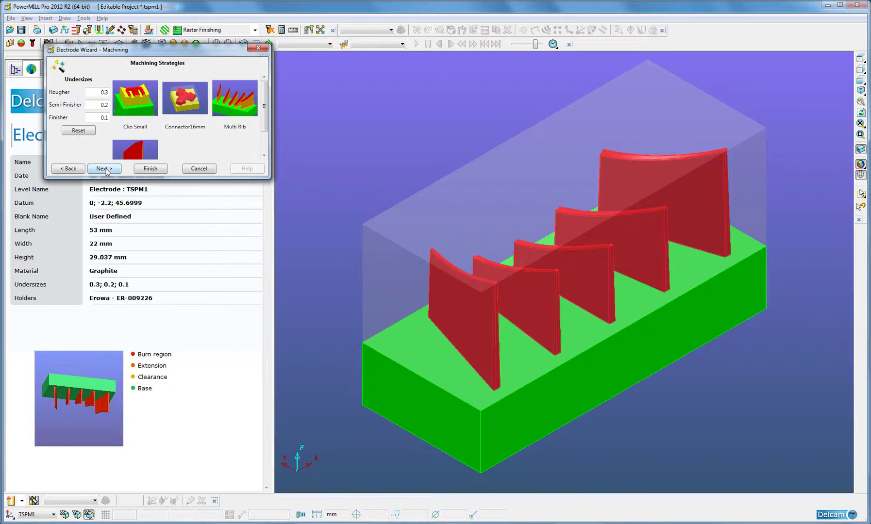
pyautogui.scroll(-2, 265, 116)
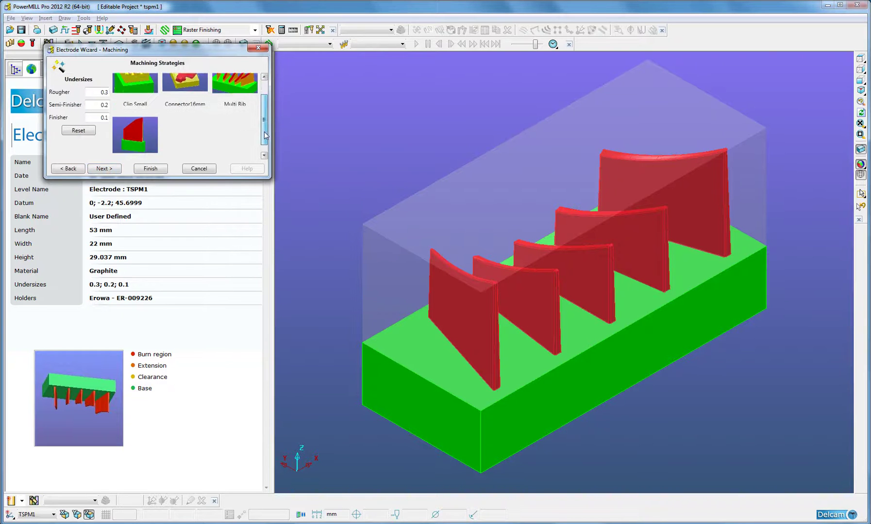
pyautogui.scroll(2, 266, 104)
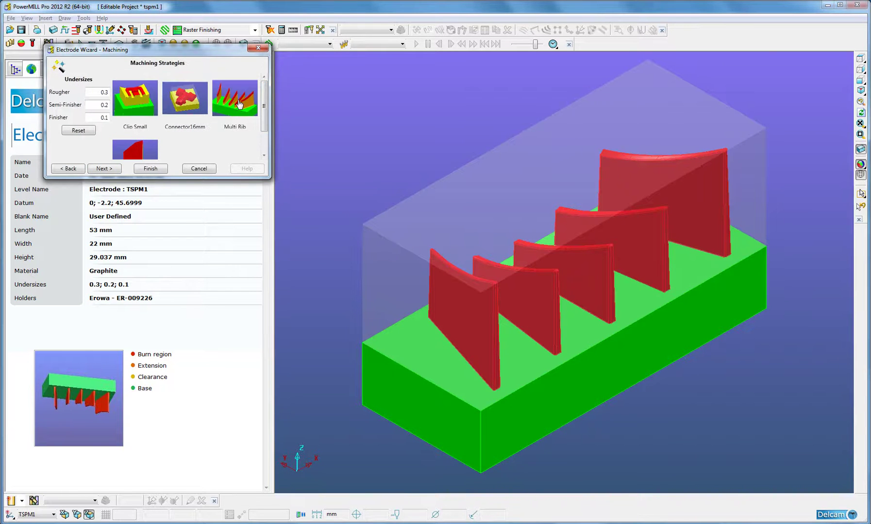
pyautogui.click(239, 104)
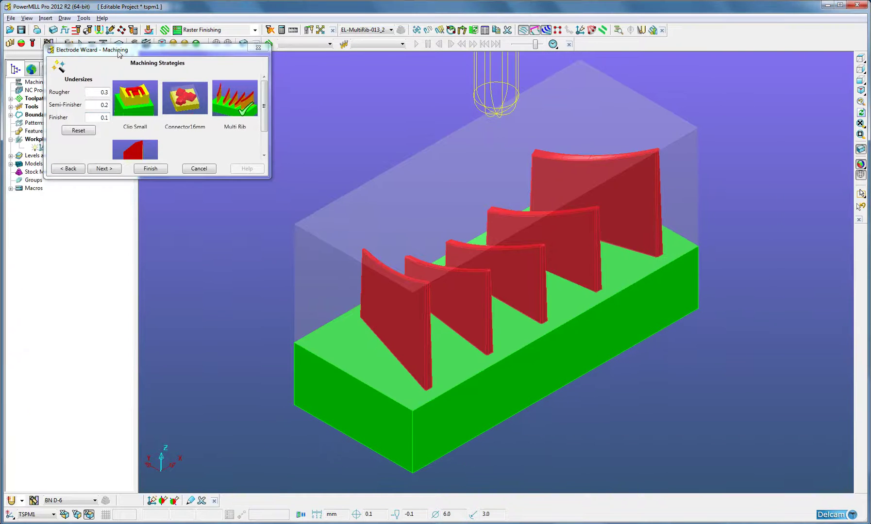
# - Examine the toolpath folders for each undersize, the tools, the TSPM1 boundaries and the levels of the project
pyautogui.click(13, 99)
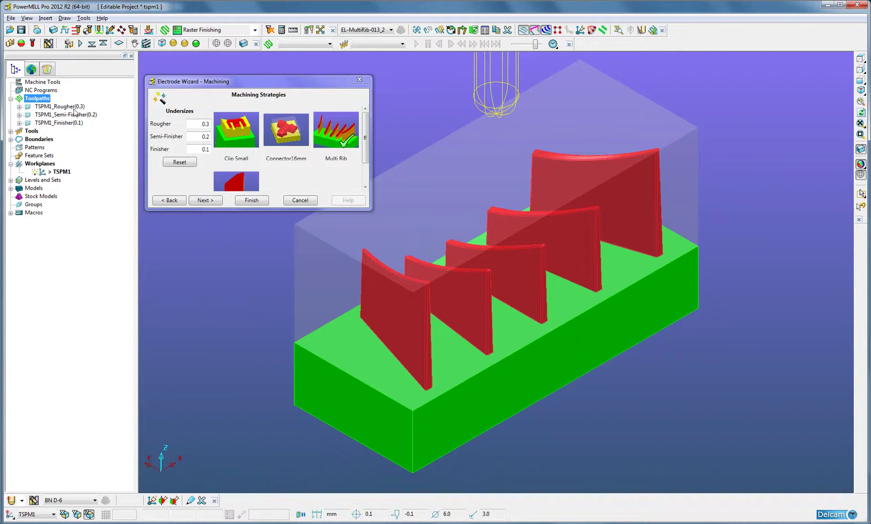
pyautogui.click(10, 131)
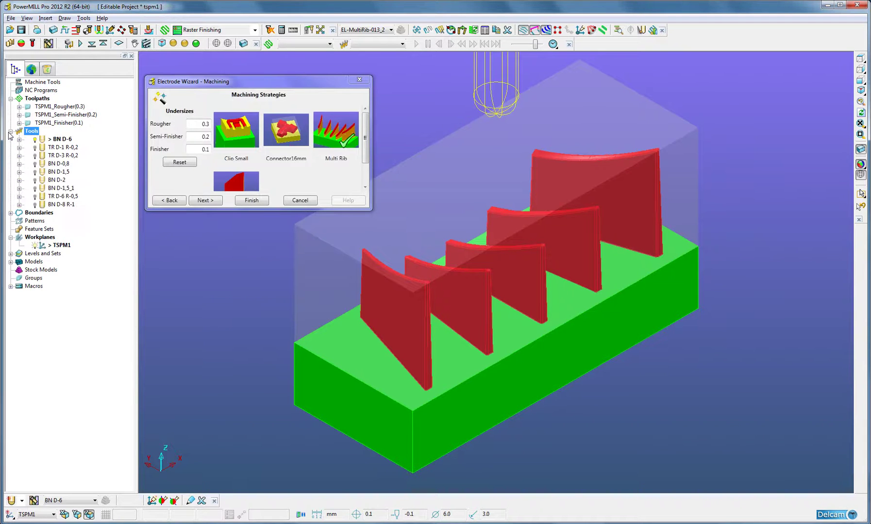
pyautogui.click(10, 213)
pyautogui.click(19, 221)
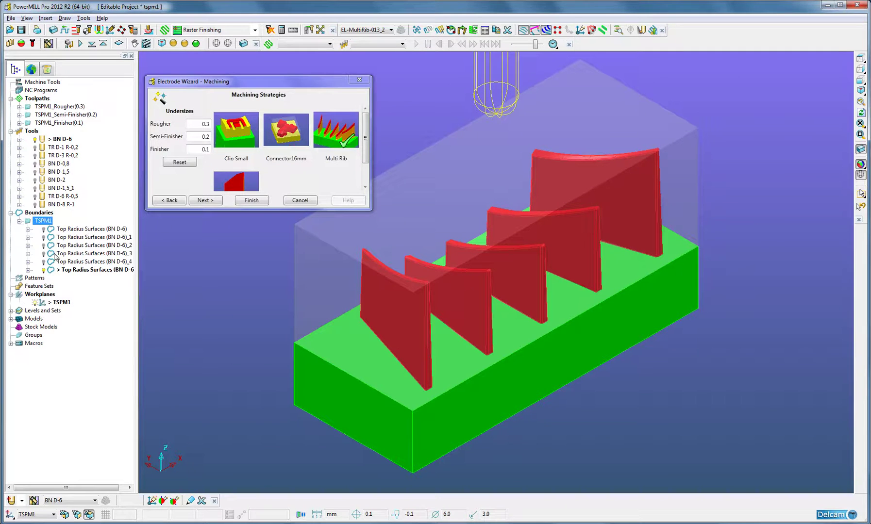
pyautogui.click(11, 311)
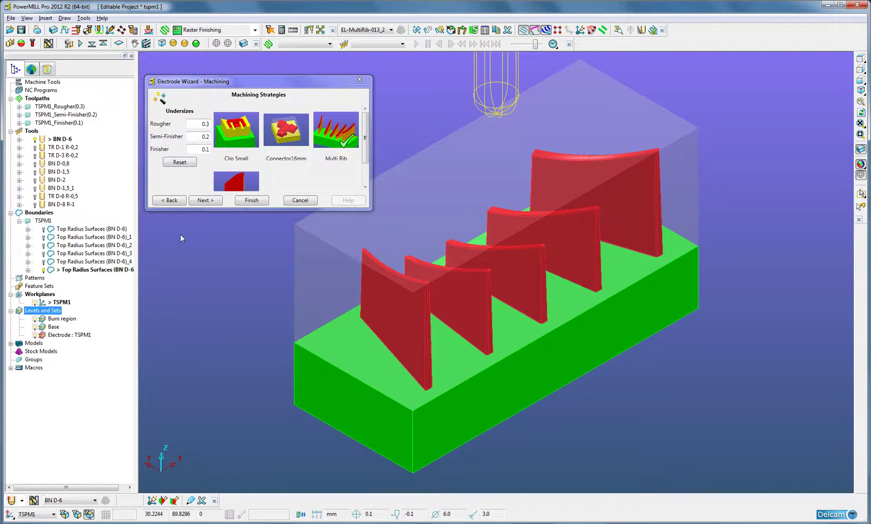
# - Proceed to the wizard's final tasks and create a new set named TopSurfs
pyautogui.click(200, 203)
pyautogui.rightClick(40, 313)
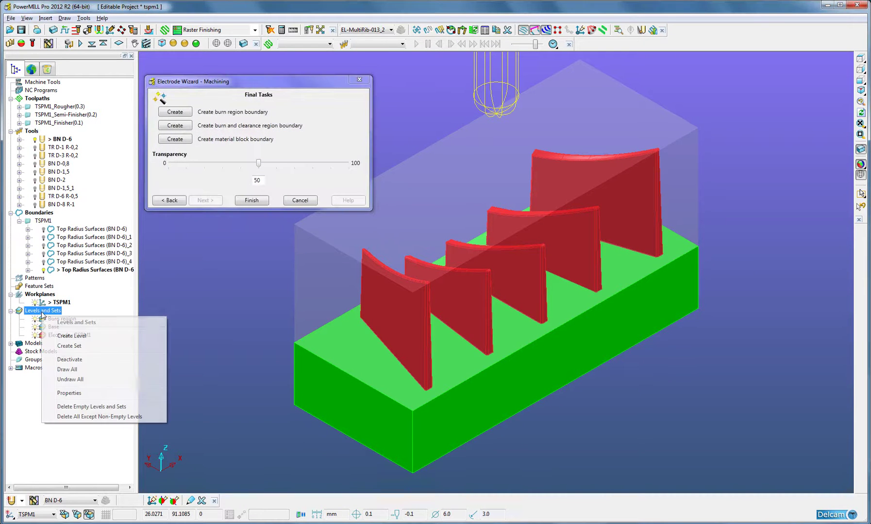
pyautogui.click(86, 347)
pyautogui.click(51, 344)
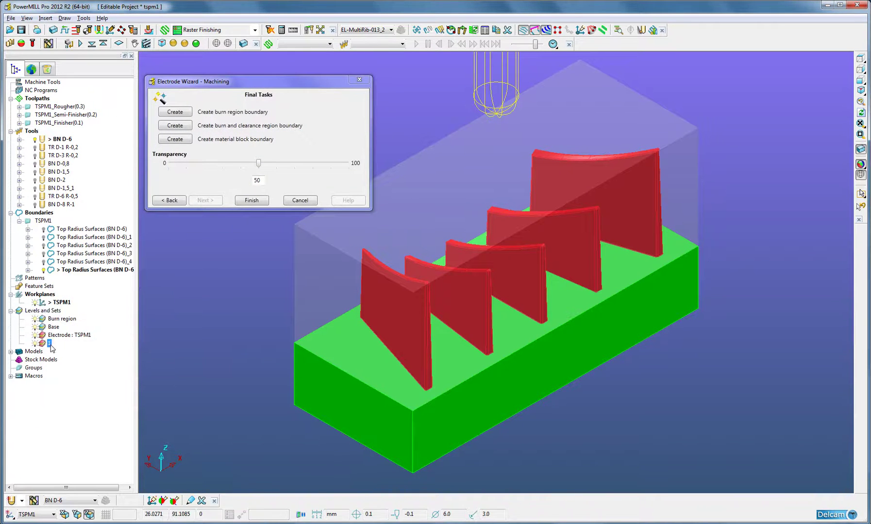
pyautogui.click(50, 344)
pyautogui.write('TopSurfs')
pyautogui.press('Return')
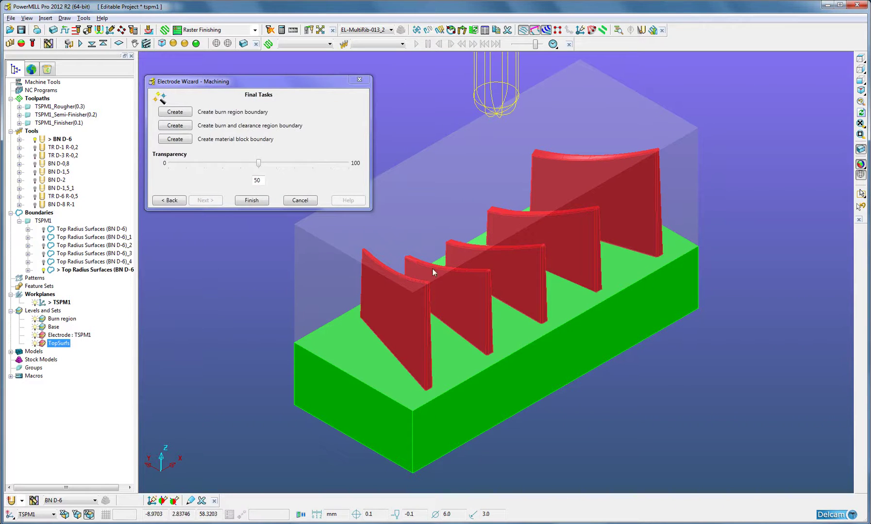
# - Blank the base and rib side surfaces, and acquire the remaining top surfaces of the ribs into the TopSurfs set
pyautogui.moveTo(393, 307); pyautogui.dragTo(306, 307, button='middle')
pyautogui.moveTo(231, 439); pyautogui.dragTo(768, 273)
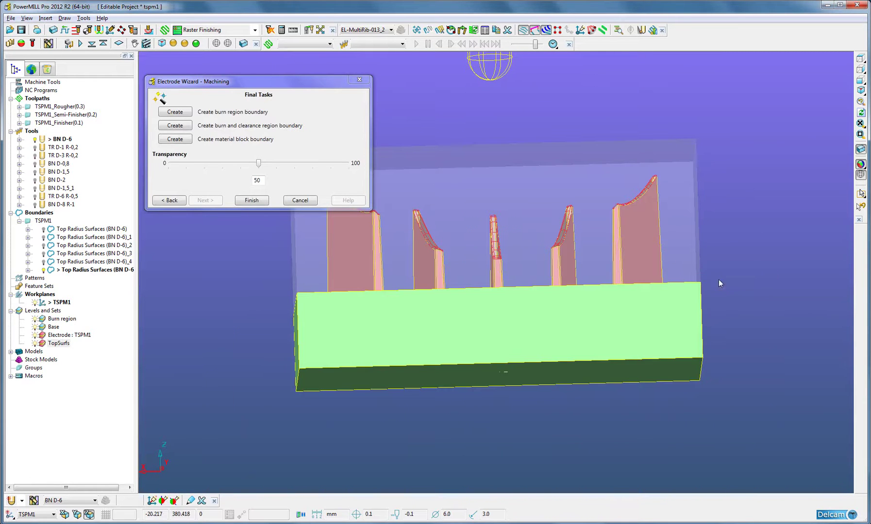
pyautogui.hotkey('ctrl', 'j')
pyautogui.moveTo(543, 298); pyautogui.dragTo(515, 268, button='middle')
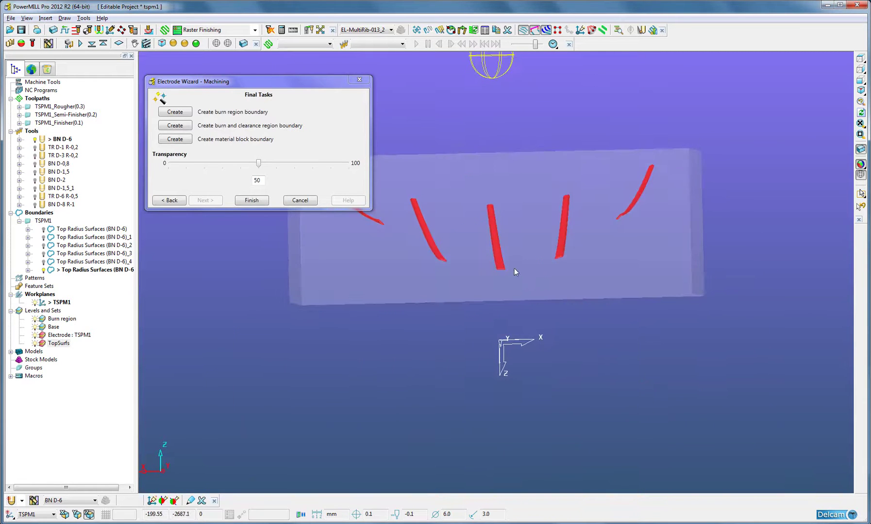
pyautogui.rightClick(502, 261)
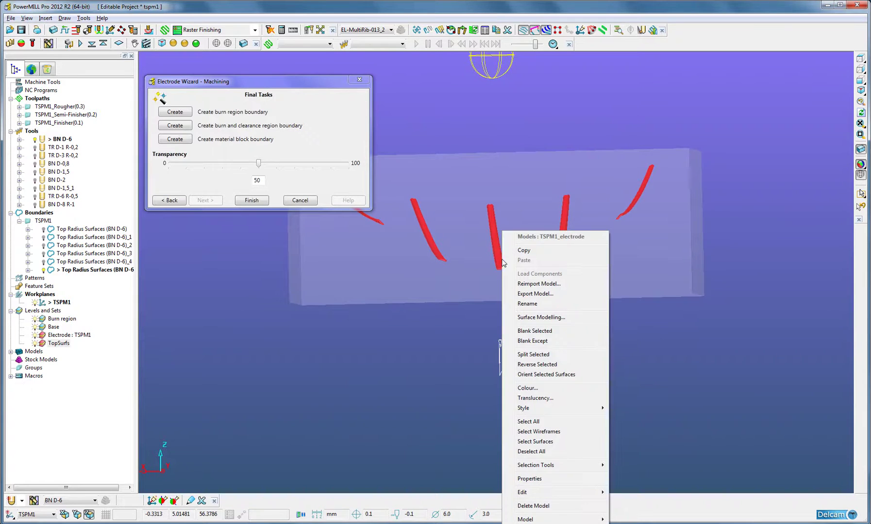
pyautogui.click(543, 441)
pyautogui.rightClick(55, 345)
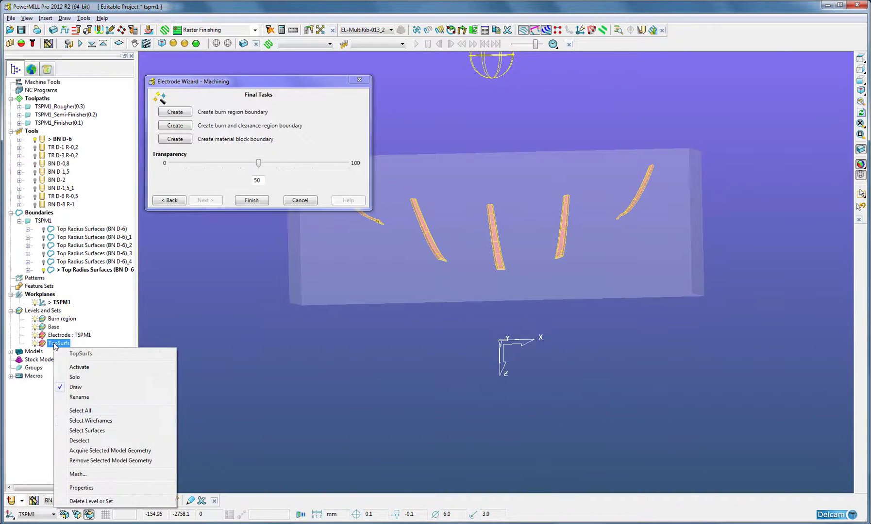
pyautogui.click(102, 453)
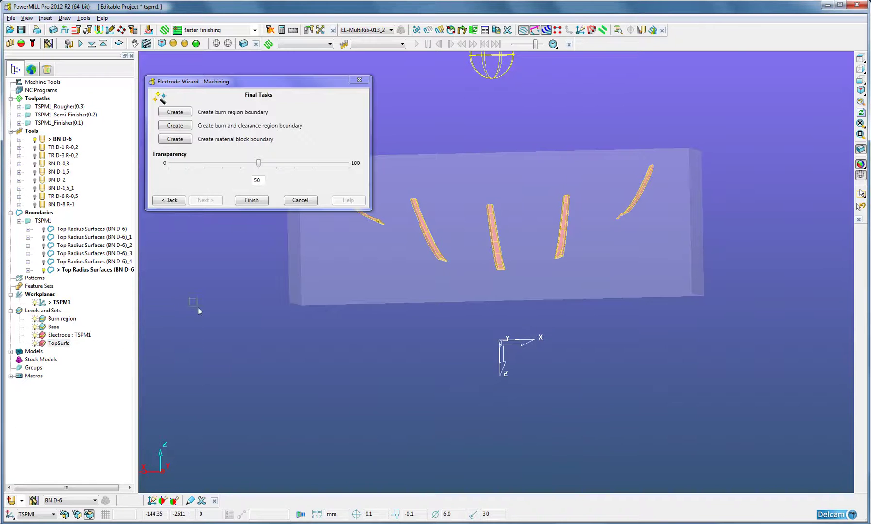
# - Finish the machining wizard for TSPM1 to calculate the Multi Rib toolpaths
pyautogui.moveTo(332, 293); pyautogui.dragTo(275, 214, button='middle')
pyautogui.click(251, 201)
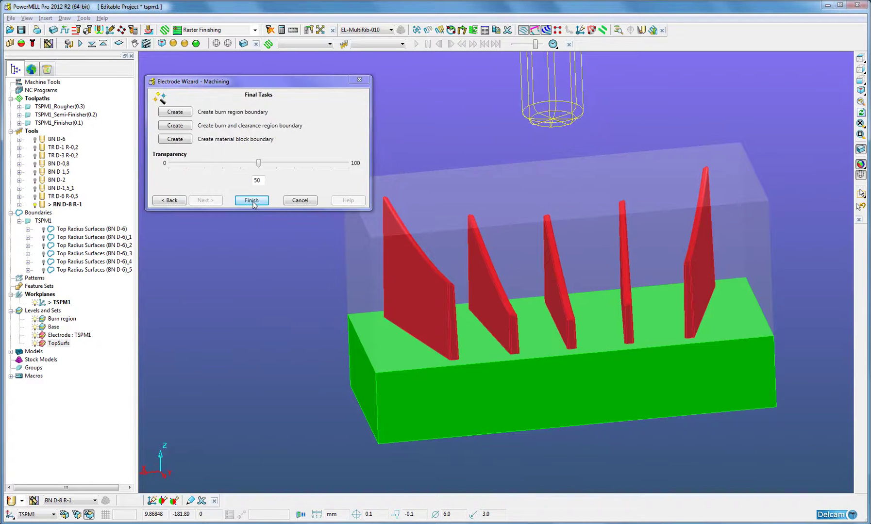
pyautogui.click(252, 201)
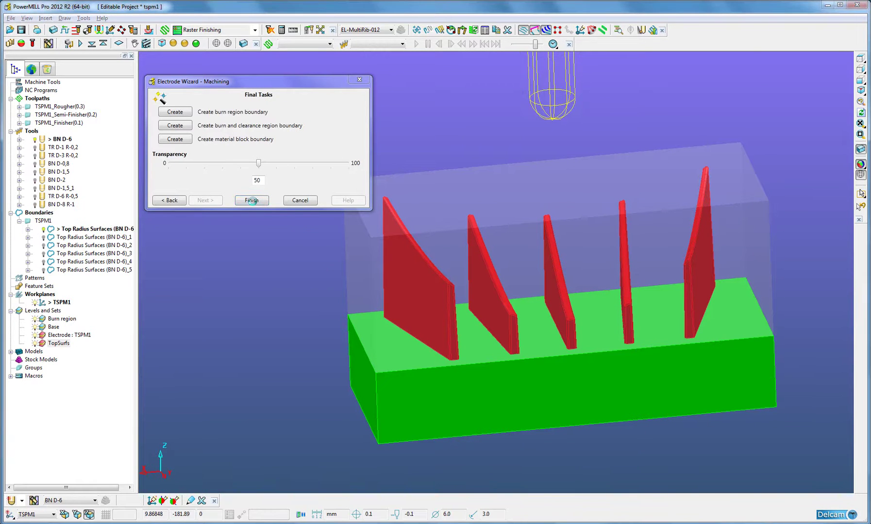
# - Switch to the tspm3 project and activate the EL-ClipSmall-010_2 toolpath in the TSPM3 finisher folder
pyautogui.hotkey('alt', 'Tab')
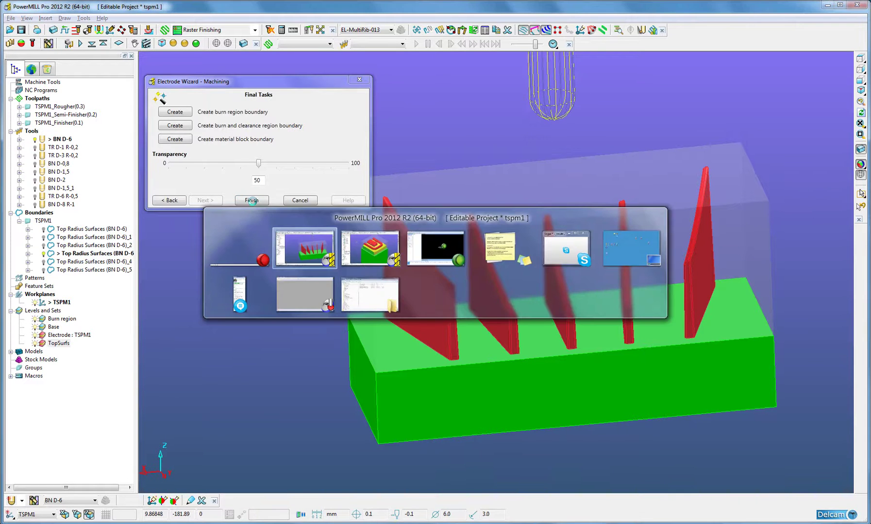
pyautogui.click(369, 249)
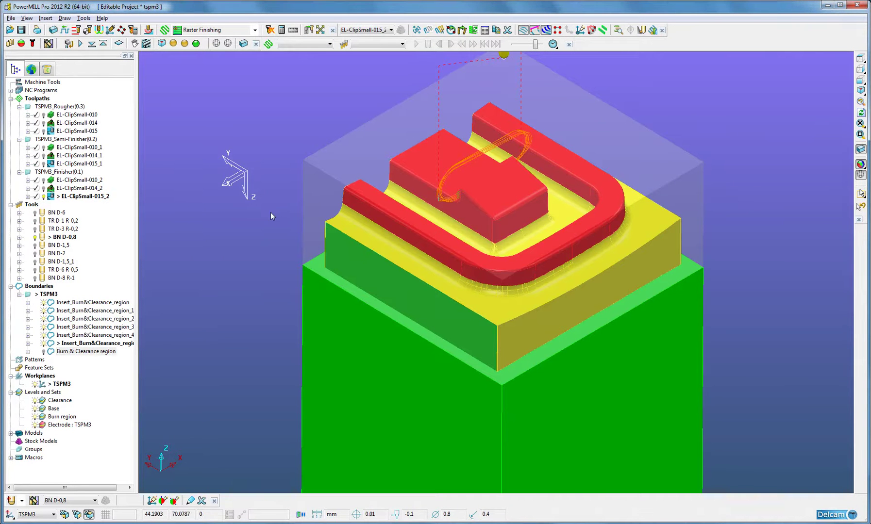
pyautogui.moveTo(279, 259); pyautogui.dragTo(330, 291, button='middle')
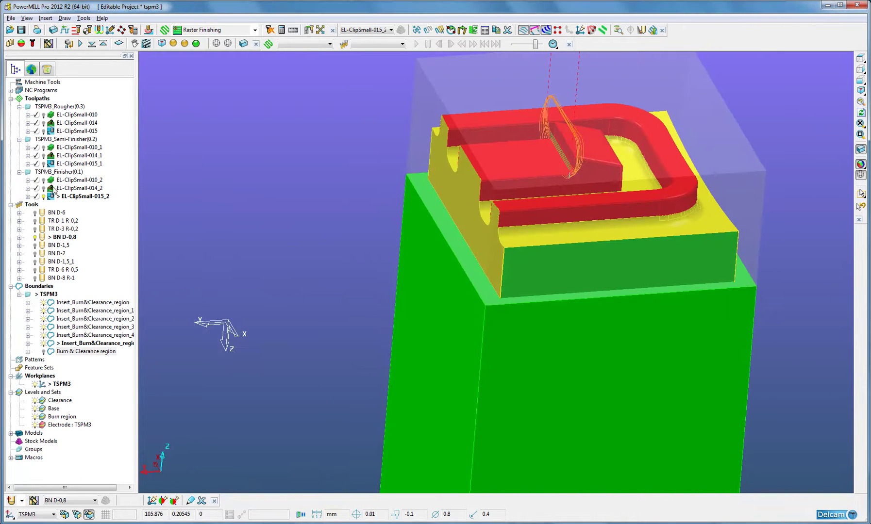
pyautogui.doubleClick(73, 180)
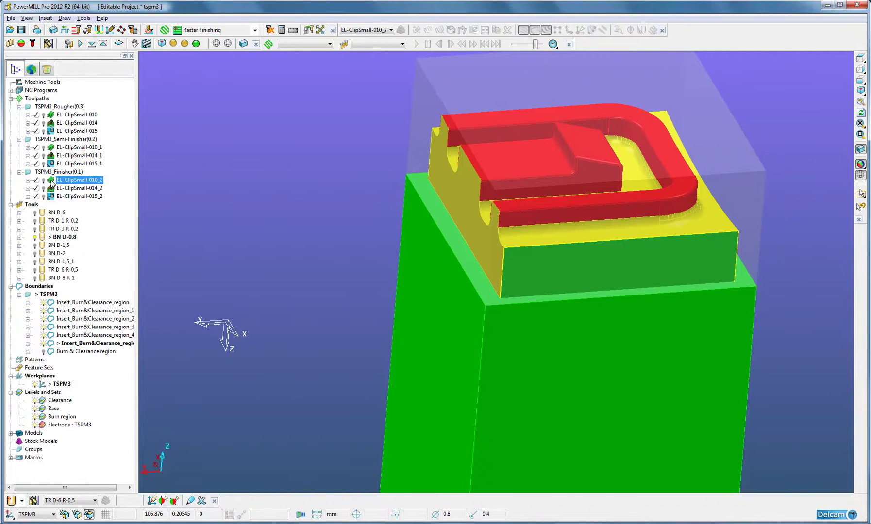
# - Activate the EL-ClipSmall-014_2 finishing toolpath and examine its passes around the TSPM3 electrode form
pyautogui.moveTo(547, 212); pyautogui.dragTo(470, 197, button='middle')
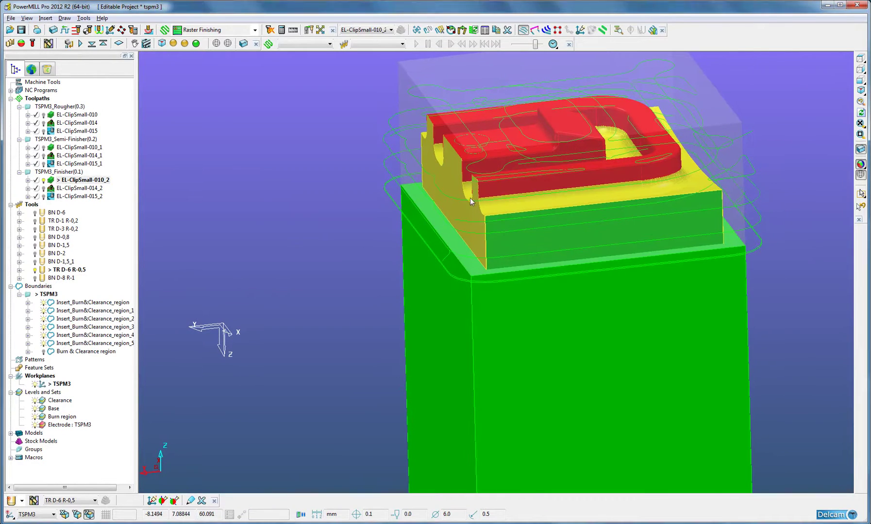
pyautogui.doubleClick(73, 188)
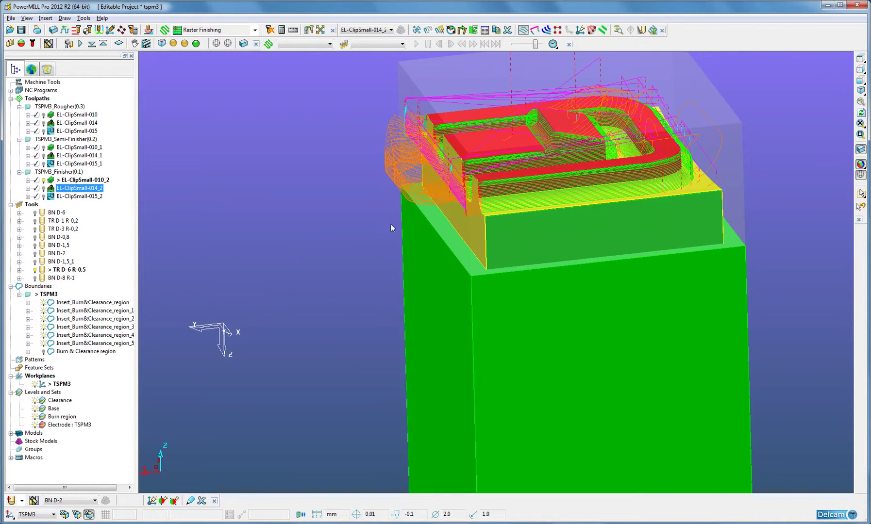
pyautogui.moveTo(476, 243); pyautogui.dragTo(512, 227, button='middle')
pyautogui.scroll(2, 534, 227)
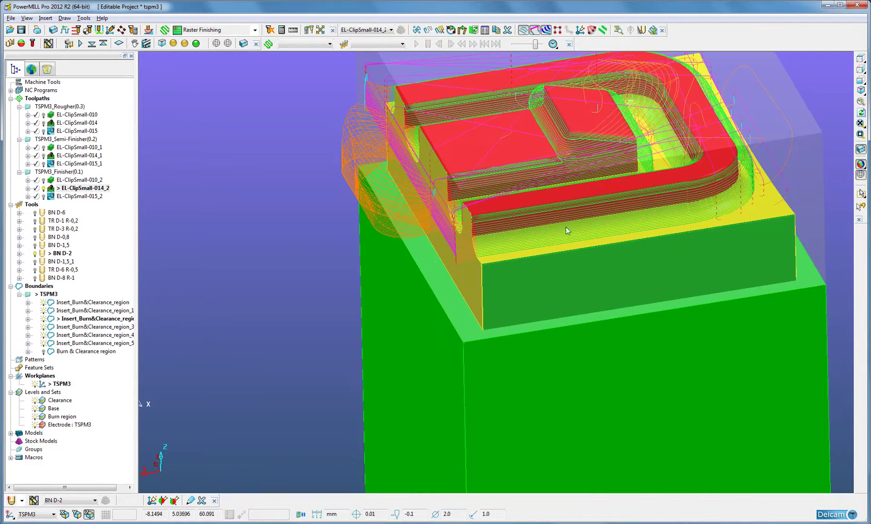
pyautogui.click(860, 175)
pyautogui.moveTo(796, 187); pyautogui.dragTo(715, 247, button='middle')
pyautogui.click(861, 164)
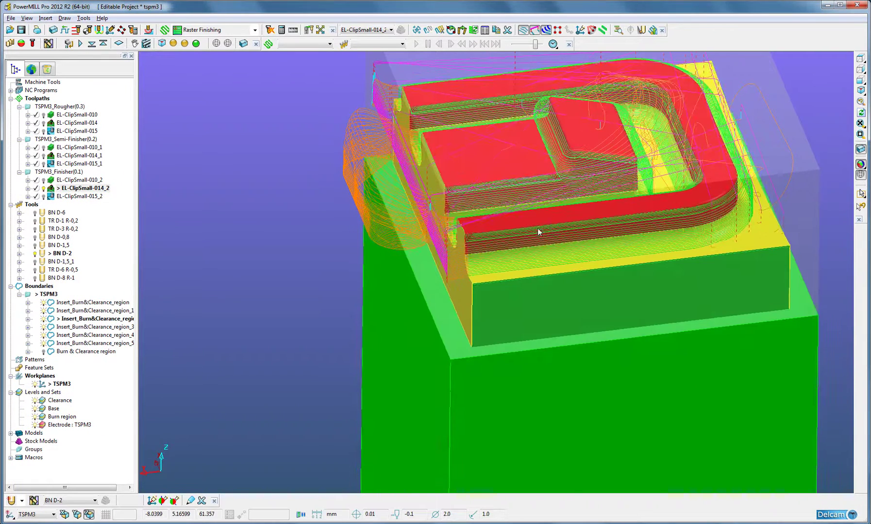
# - Activate the EL-ClipSmall-015_2 finishing toolpath and examine its corner passes, ending with the whole electrode in view
pyautogui.click(48, 189)
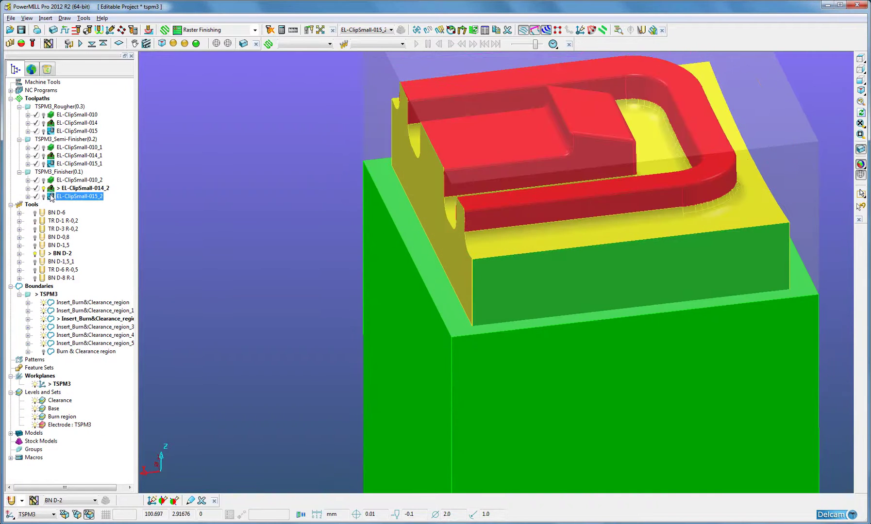
pyautogui.click(51, 195)
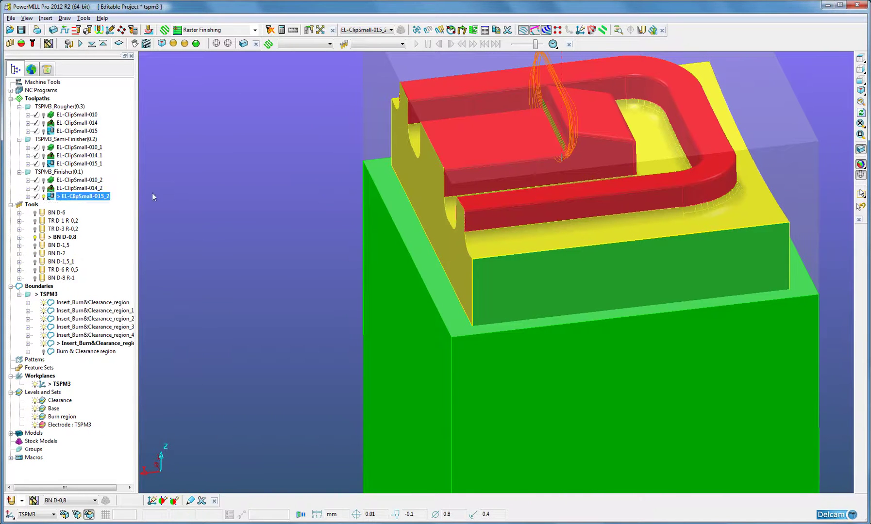
pyautogui.moveTo(508, 181); pyautogui.dragTo(538, 104, button='middle')
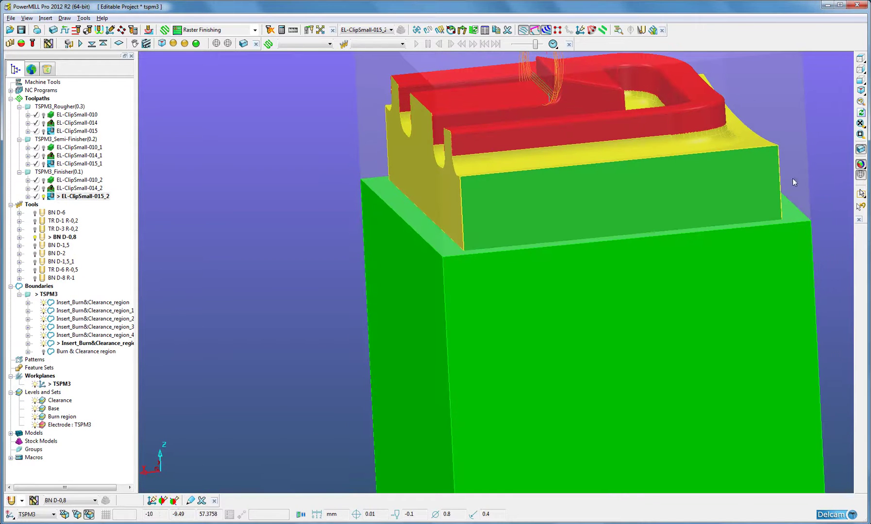
pyautogui.click(860, 134)
pyautogui.moveTo(588, 339); pyautogui.dragTo(285, 367, button='middle')
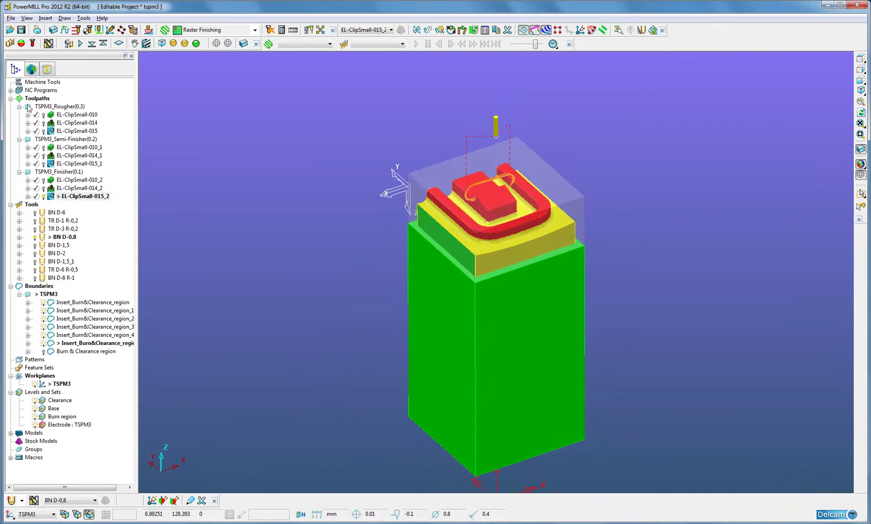
# - List the project's NC programs and collapse the rougher, semi-finisher and finisher toolpath folders
pyautogui.click(8, 92)
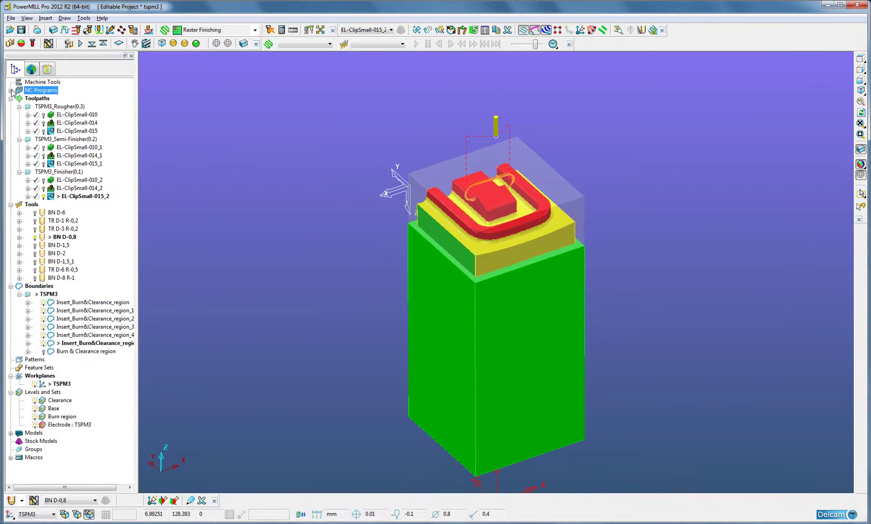
pyautogui.click(11, 90)
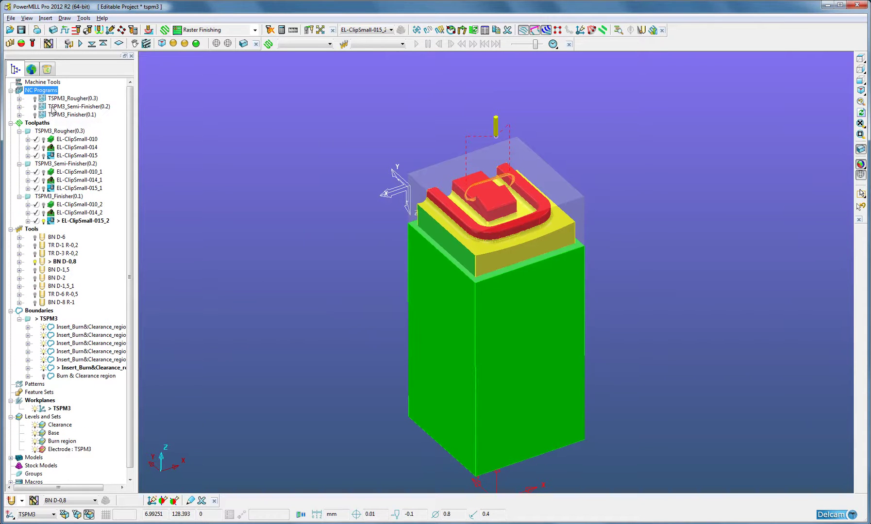
pyautogui.click(19, 164)
pyautogui.click(19, 164)
pyautogui.click(19, 131)
pyautogui.click(19, 139)
pyautogui.click(19, 147)
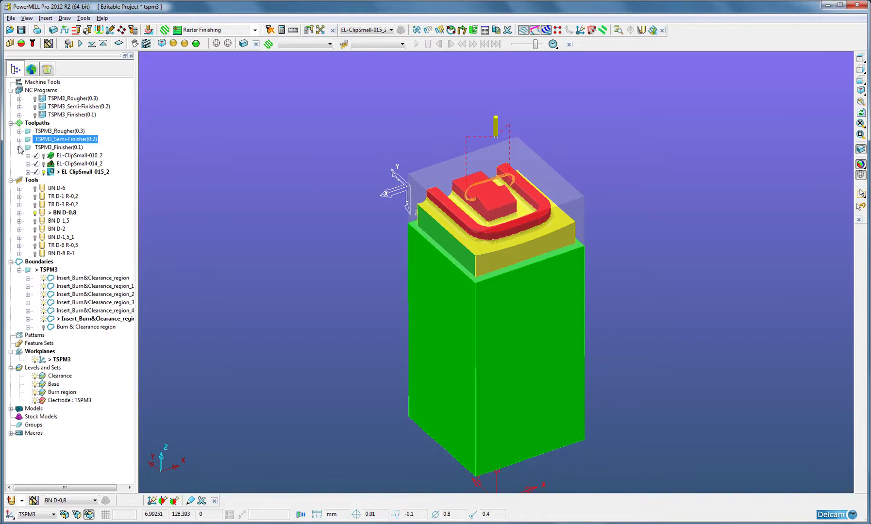
# - Check the toolpaths in the TSPM3_Rougher(0.3) NC program and write all the NC programs
pyautogui.click(19, 98)
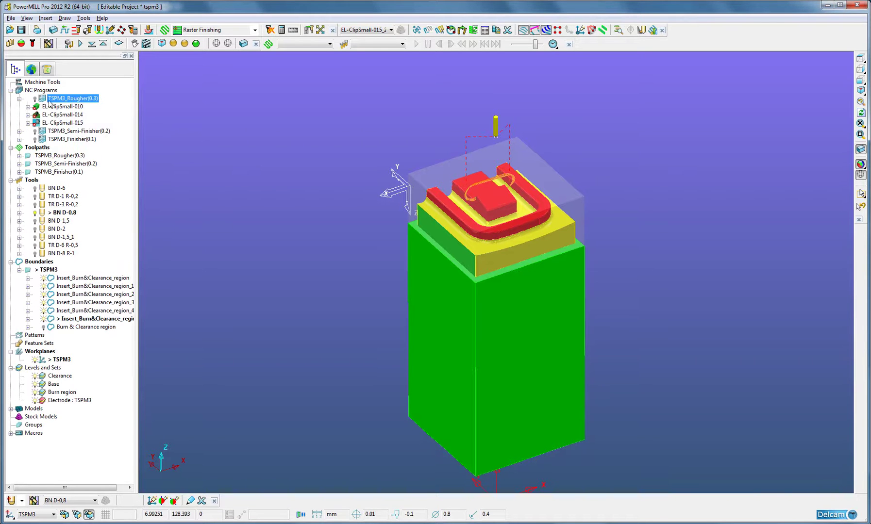
pyautogui.click(20, 98)
pyautogui.rightClick(40, 93)
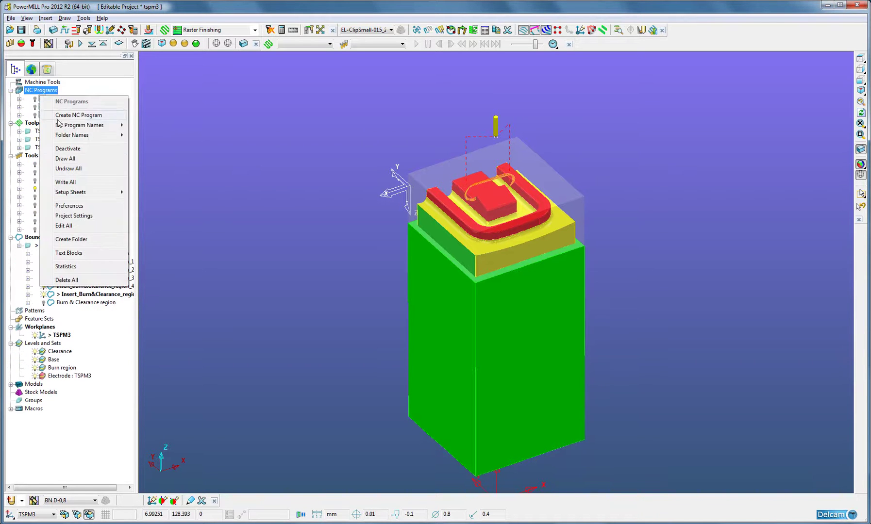
pyautogui.click(86, 182)
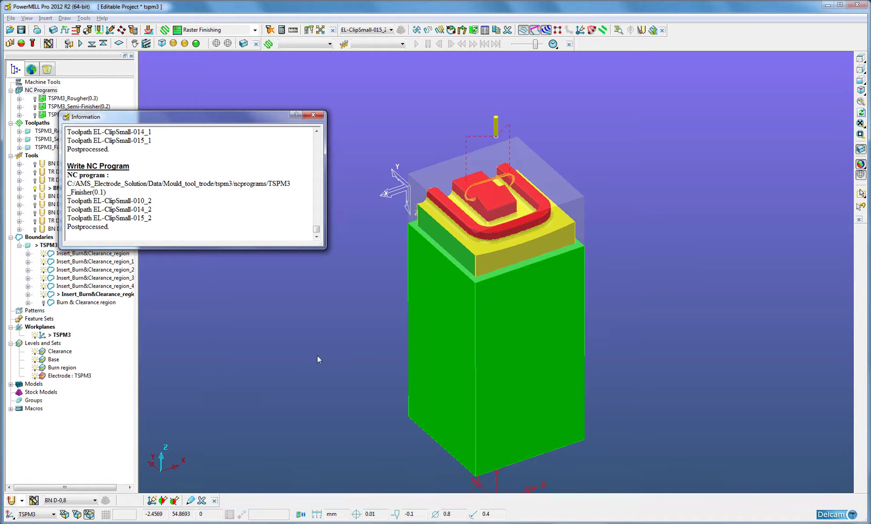
# - Open TSPM3_Finisher(0.1) from the tspm3 ncprograms folder in Notepad++, review its code, and close the file, folder and information windows
pyautogui.hotkey('alt', 'Tab')
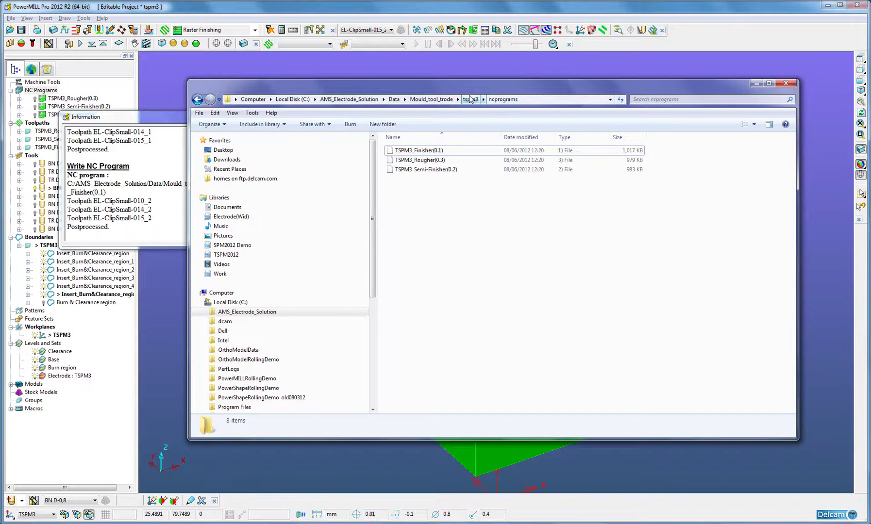
pyautogui.click(407, 151)
pyautogui.rightClick(408, 152)
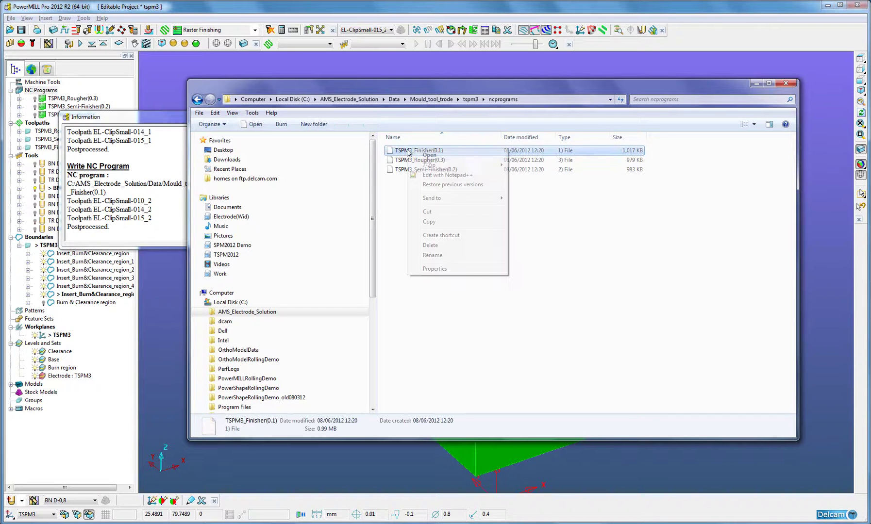
pyautogui.click(443, 177)
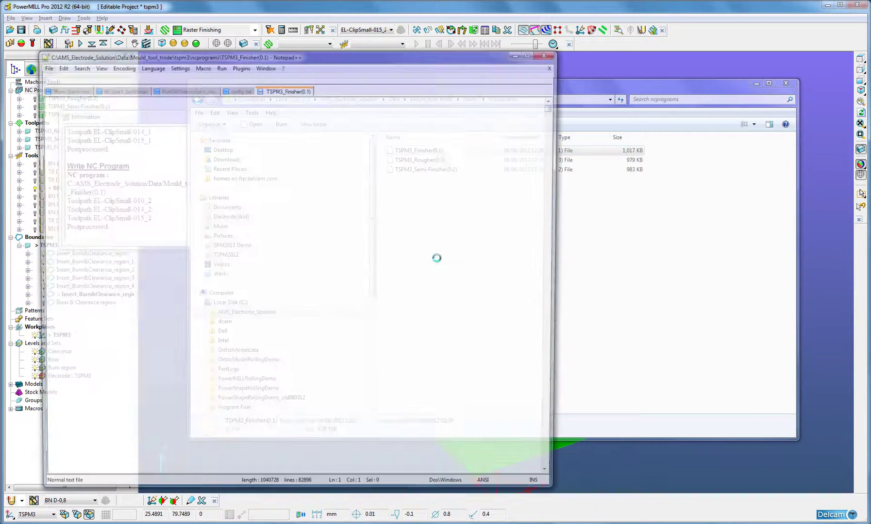
pyautogui.click(111, 156)
pyautogui.scroll(-4, 115, 238)
pyautogui.scroll(-16, 115, 238)
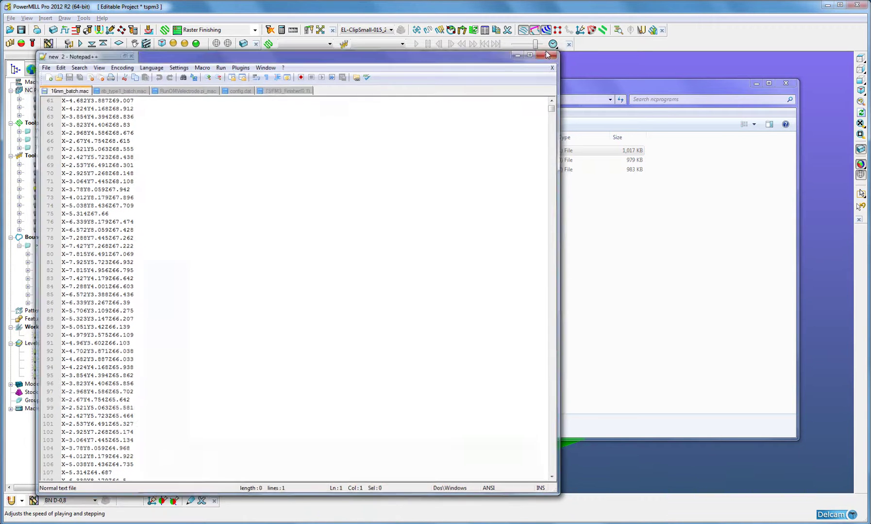
pyautogui.click(549, 52)
pyautogui.click(786, 83)
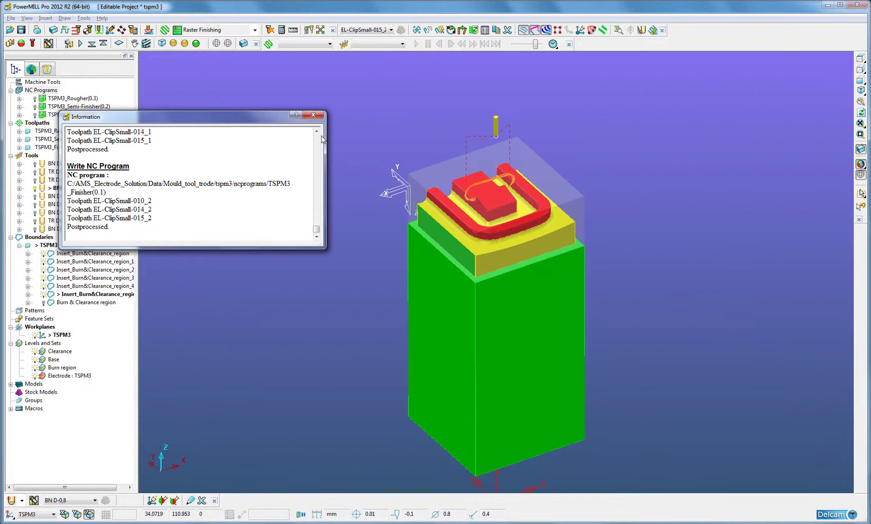
pyautogui.click(319, 117)
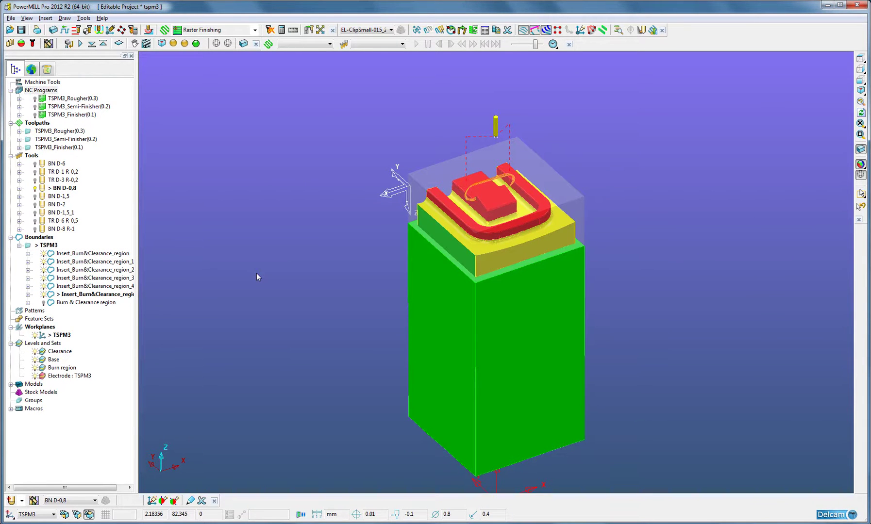
# - Switch to the tspm1 project and activate EL-MultiRib-010_2 from the TSPM1_Finisher(0.1) folder to examine it
pyautogui.hotkey('alt', 'Tab')
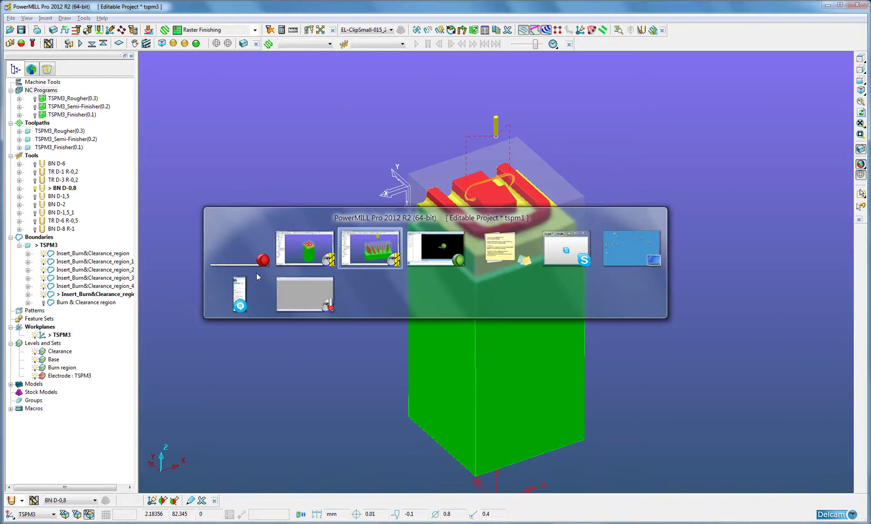
pyautogui.click(365, 250)
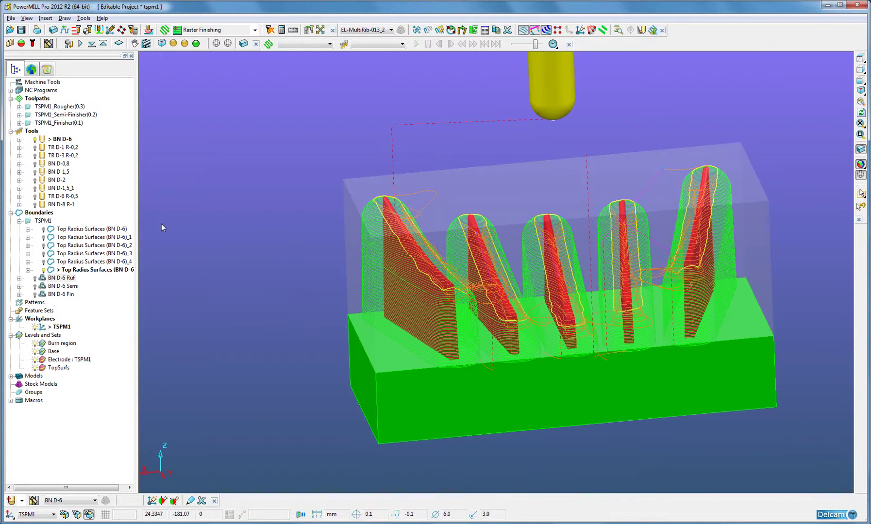
pyautogui.click(20, 124)
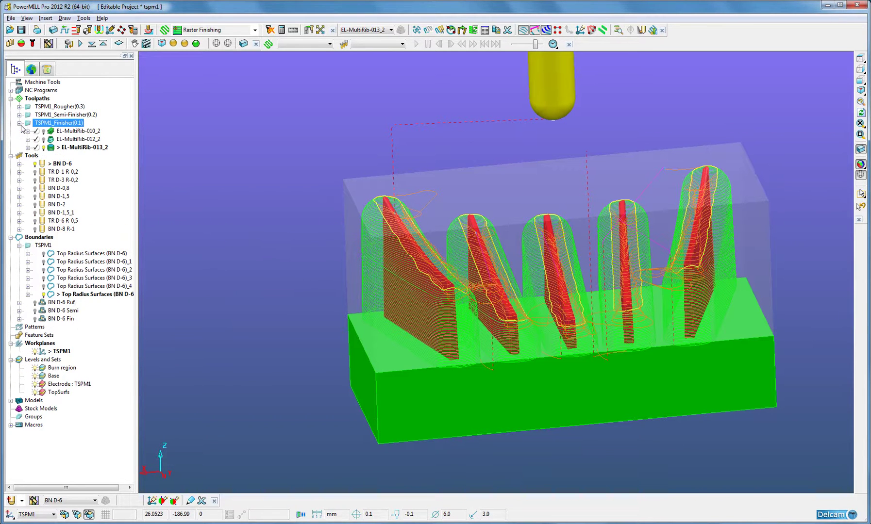
pyautogui.doubleClick(51, 131)
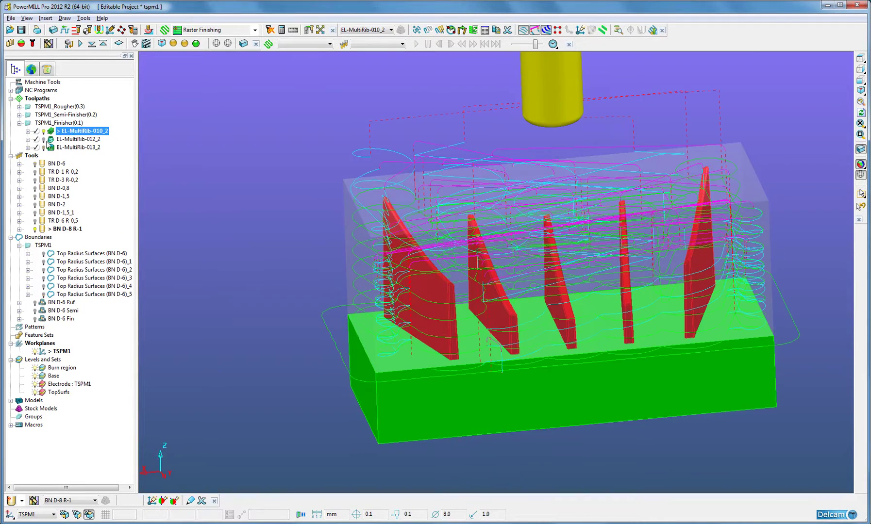
pyautogui.moveTo(472, 262); pyautogui.dragTo(514, 262, button='middle')
# - Activate the EL-MultiRib-012_2 and EL-MultiRib-013_2 finishing toolpaths in turn and examine their passes over the ribs
pyautogui.doubleClick(51, 140)
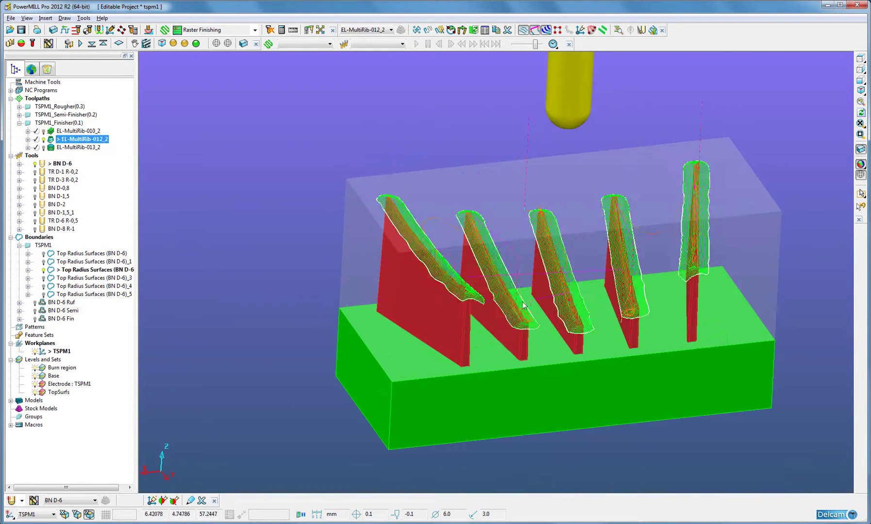
pyautogui.doubleClick(51, 147)
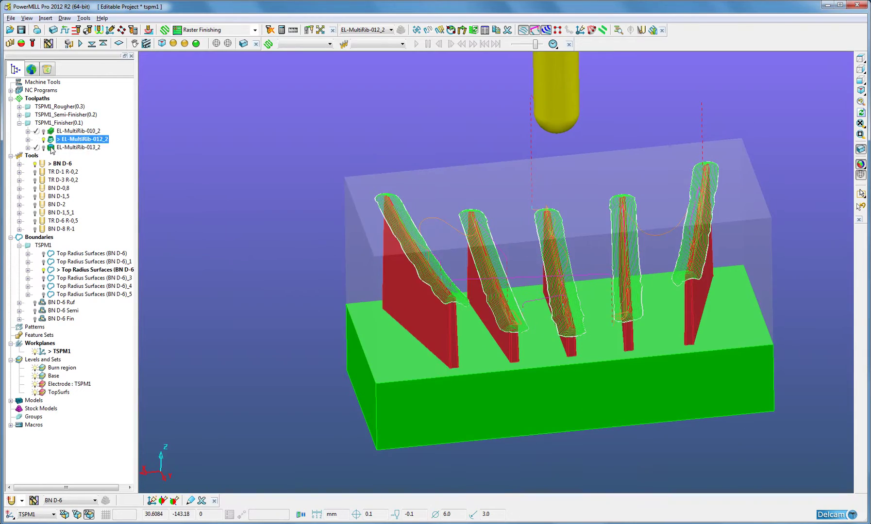
pyautogui.moveTo(383, 327); pyautogui.dragTo(354, 201, button='middle')
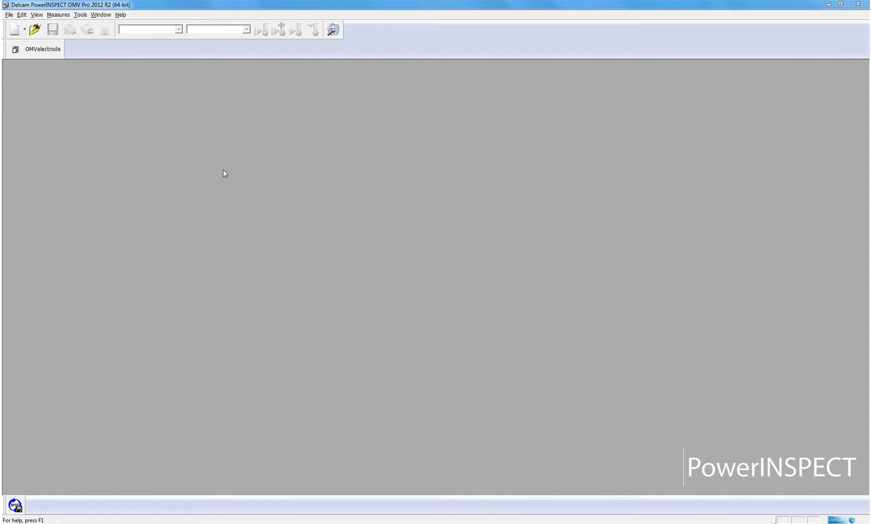
# - Start the OMVelectrode inspection wizard in PowerINSPECT, load electrode_data.trode and choose the TSPM3 electrode
pyautogui.click(46, 49)
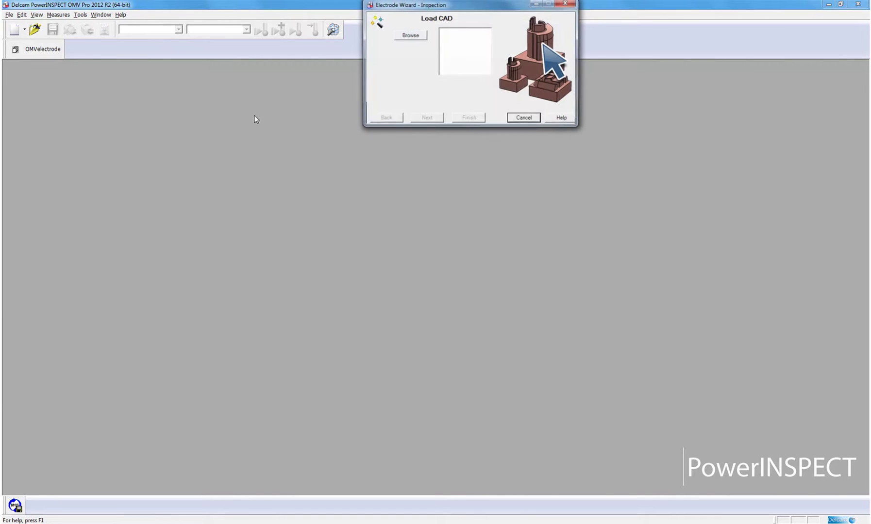
pyautogui.click(410, 35)
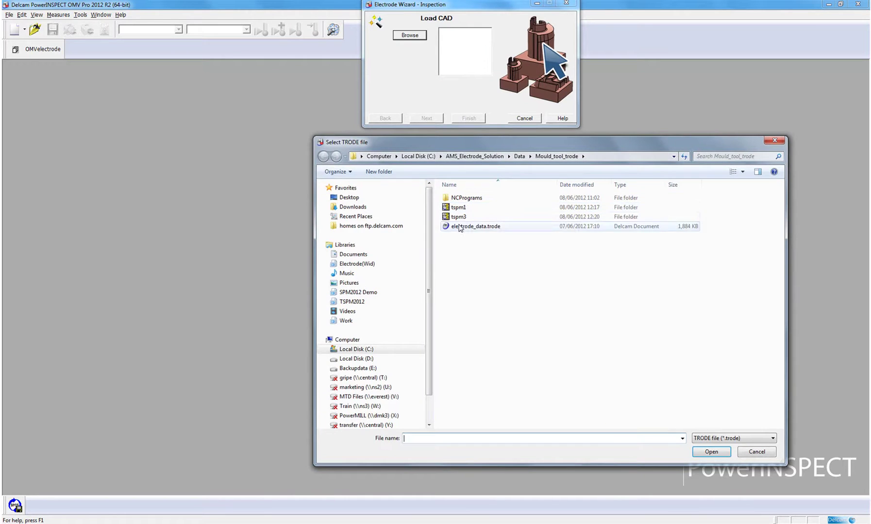
pyautogui.click(461, 226)
pyautogui.click(710, 451)
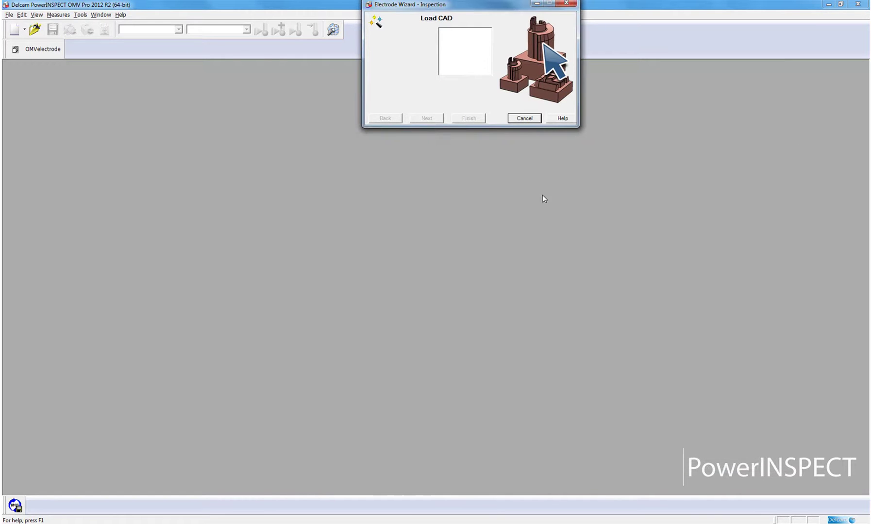
pyautogui.click(451, 44)
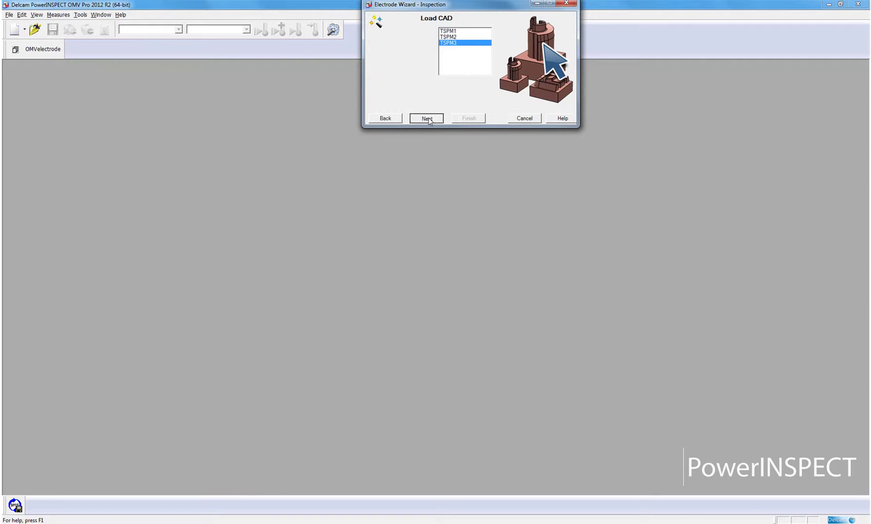
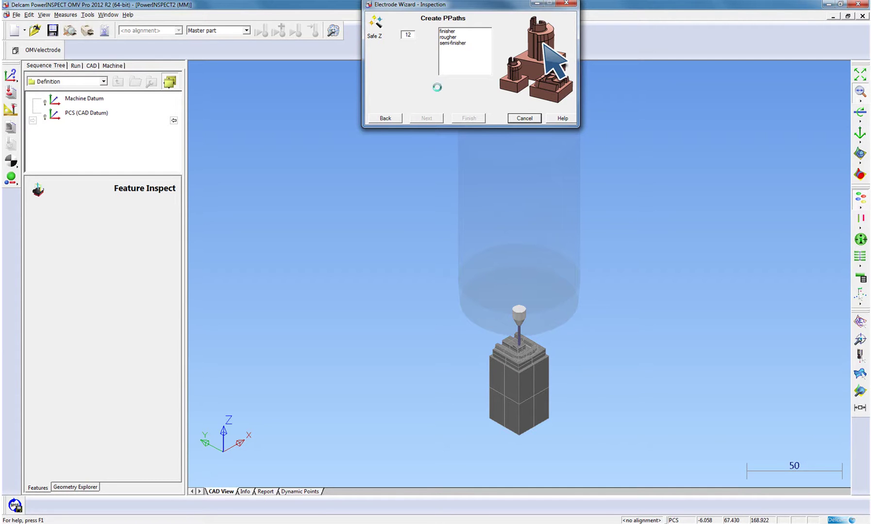
# - Create the finisher probe paths, raise the probe clear of the electrode and simulate the Offset -0.1 surface inspection
pyautogui.click(449, 32)
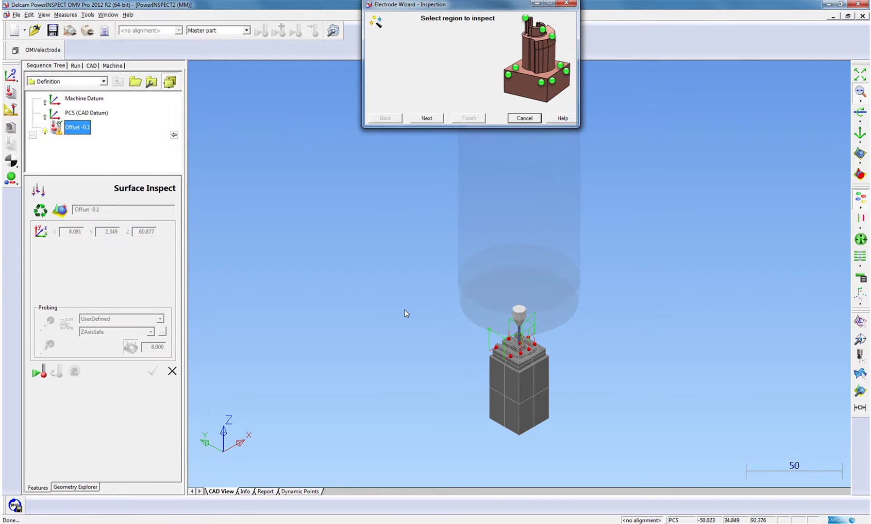
pyautogui.moveTo(523, 313); pyautogui.dragTo(524, 215)
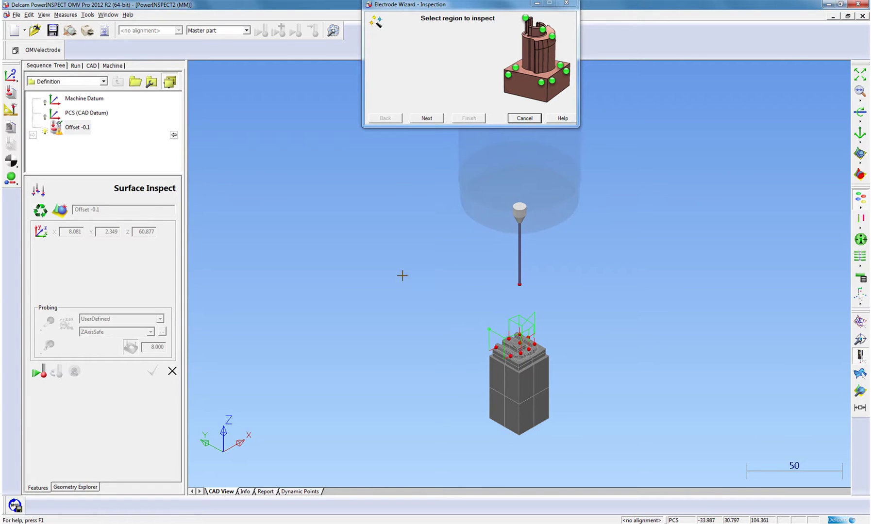
pyautogui.click(35, 372)
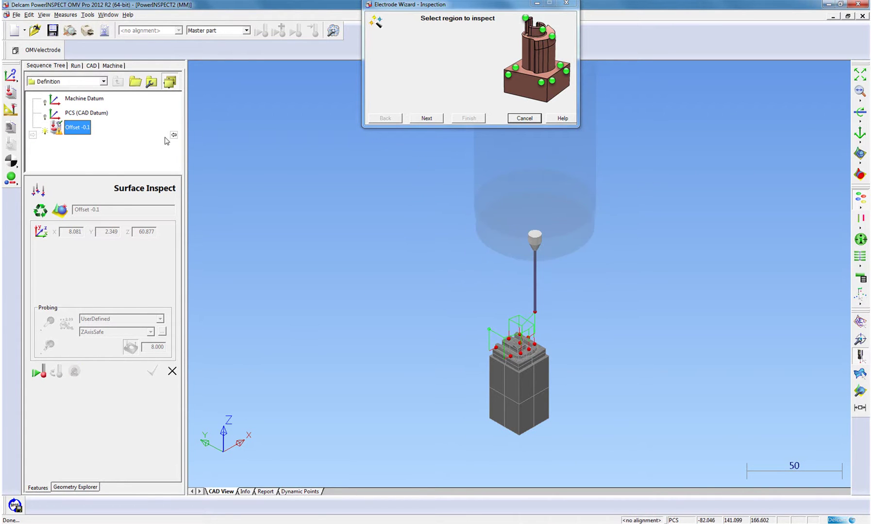
# - Export the probing NC program with probe tool 1, WPCS G54, Tip output and the Siemens840DOrginal_MSR.pmopt option file, and load the measured results
pyautogui.click(420, 118)
pyautogui.click(420, 118)
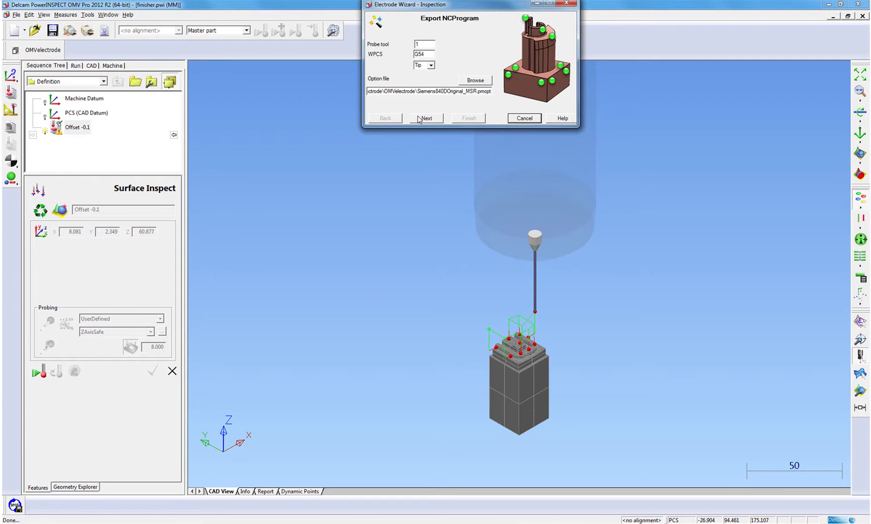
pyautogui.click(420, 119)
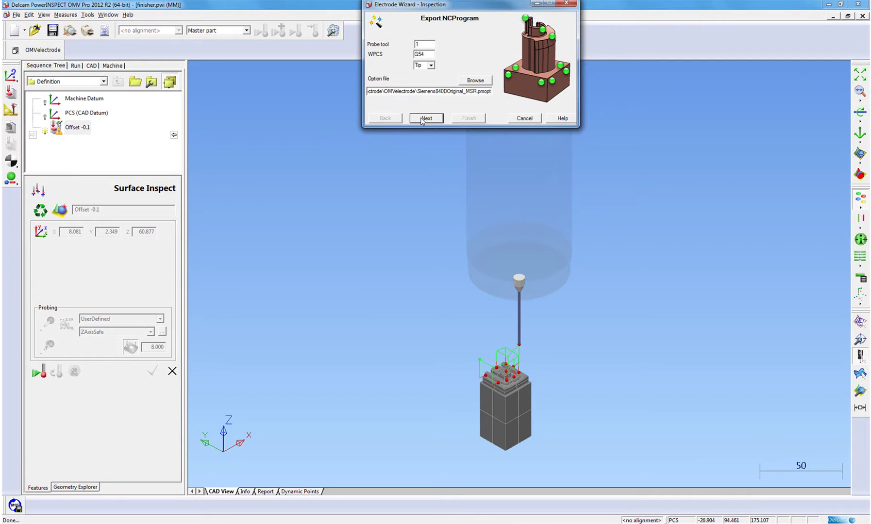
pyautogui.click(422, 119)
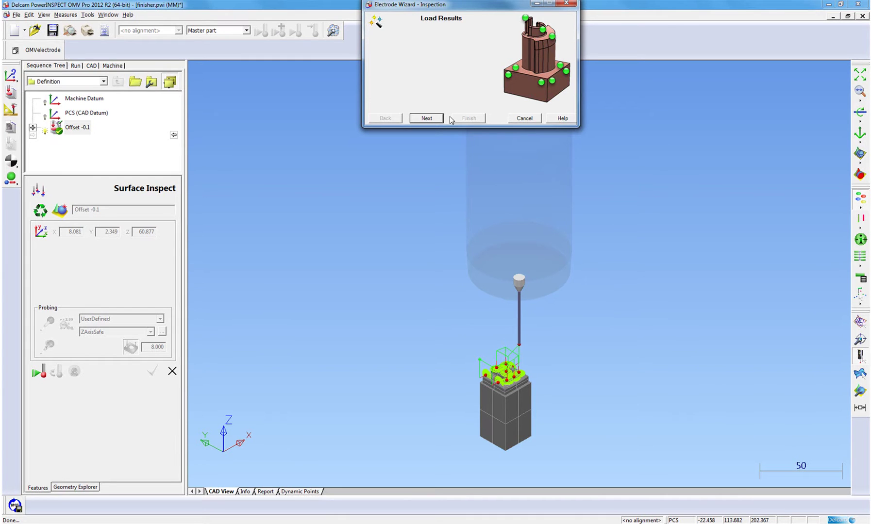
pyautogui.click(427, 119)
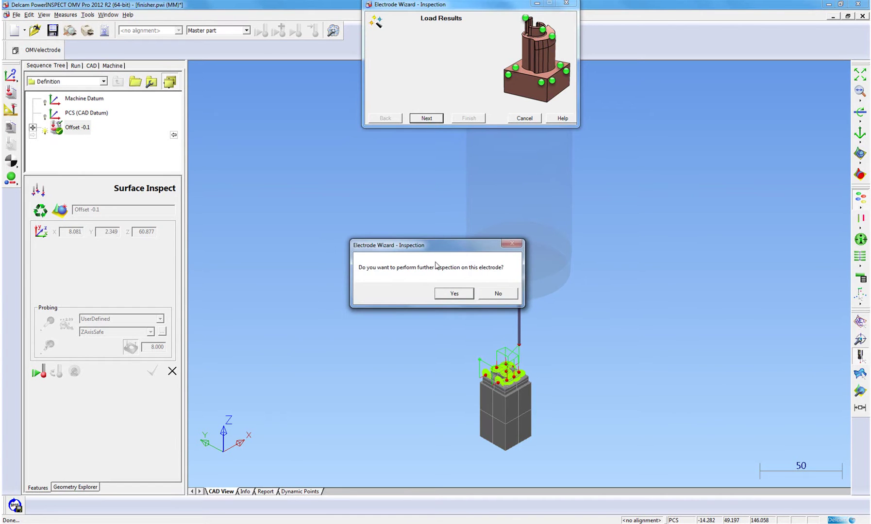
# - Decline further inspection of the electrode and export the Offset -0.1 results as an inspection report
pyautogui.click(496, 294)
pyautogui.click(443, 294)
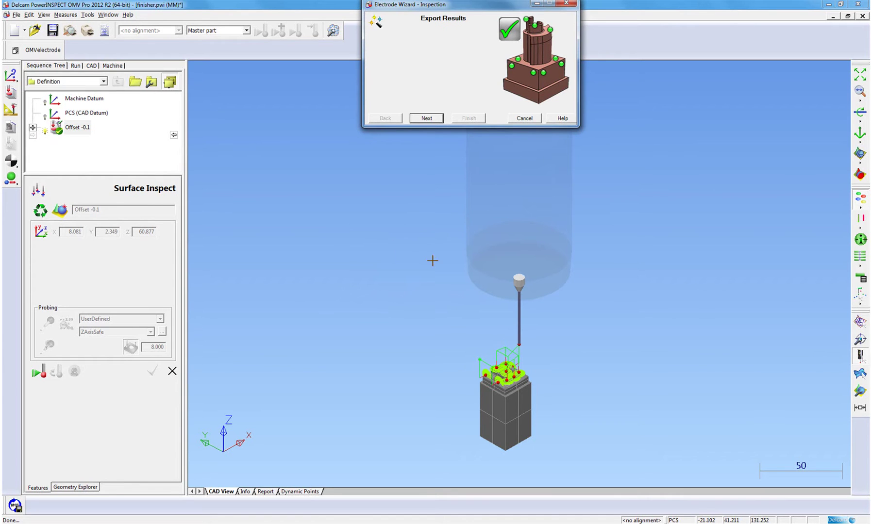
pyautogui.click(427, 119)
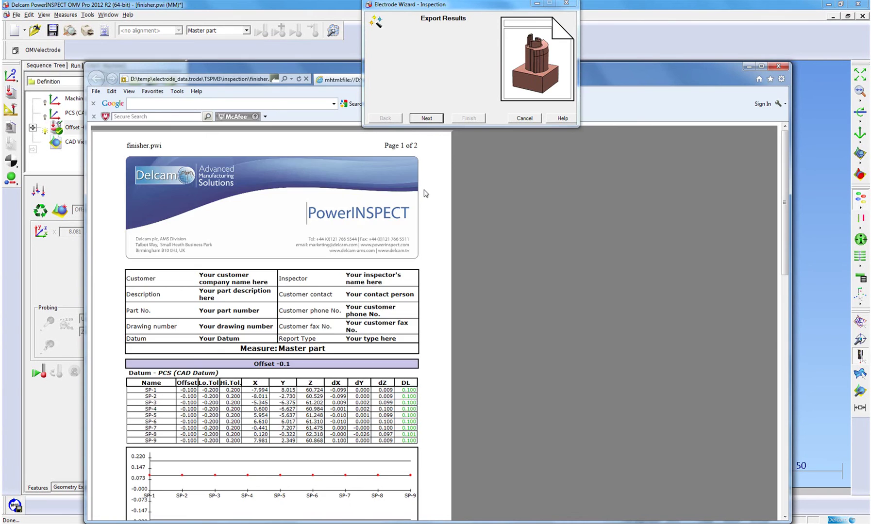
# - Examine the report's point deviations, statistics and CAD view, and finish the electrode inspection wizard
pyautogui.scroll(-5, 425, 193)
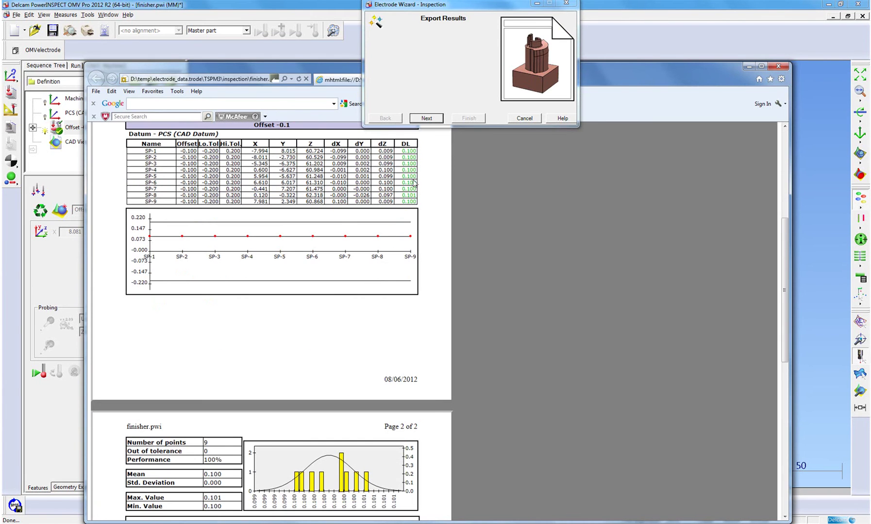
pyautogui.scroll(-6, 436, 268)
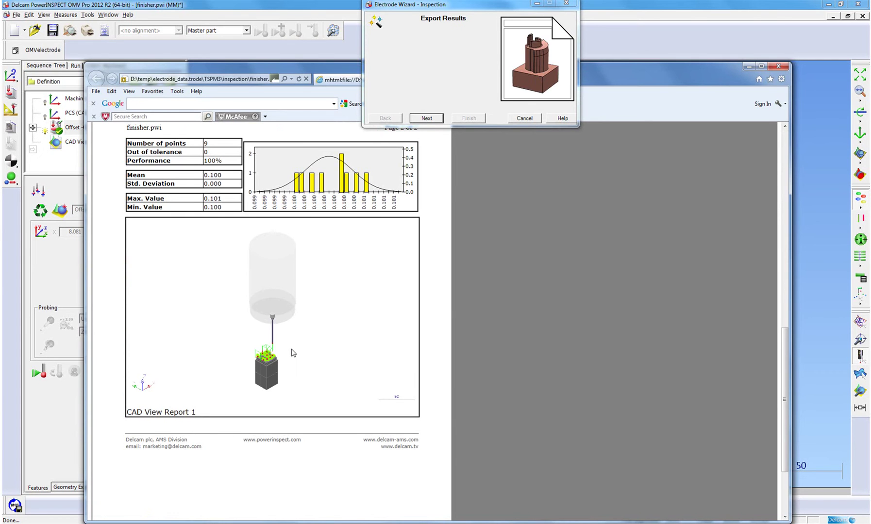
pyautogui.click(429, 120)
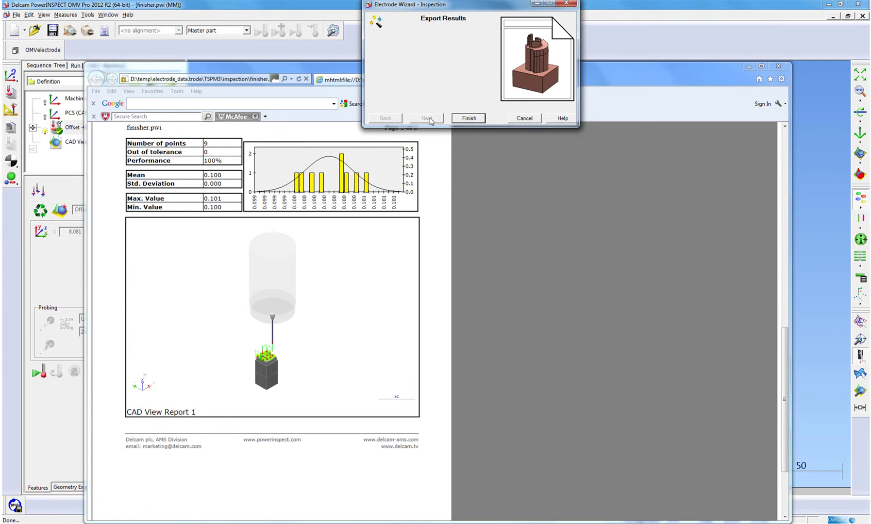
pyautogui.click(468, 119)
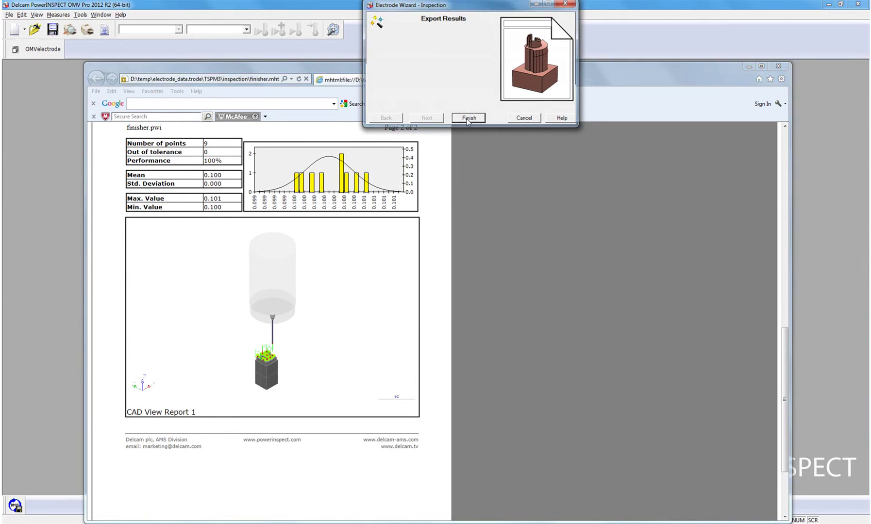